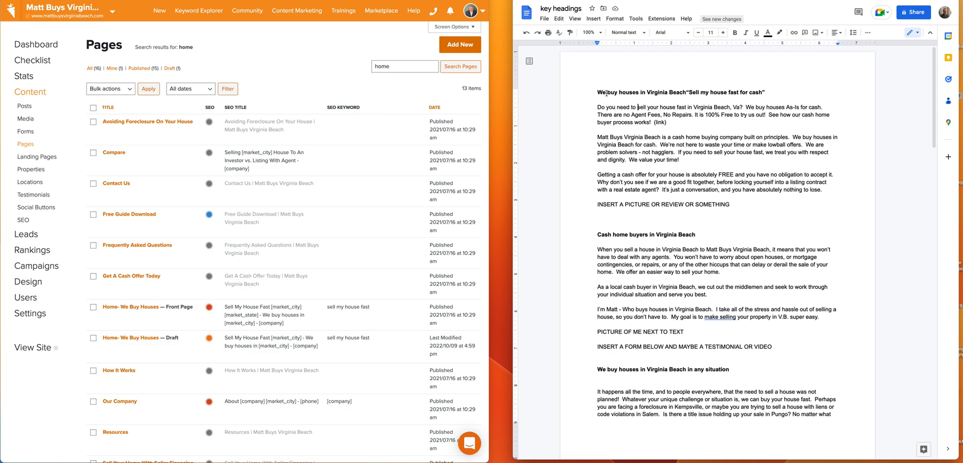
# Step: Review the key headings document and open the "Home- We Buy Houses" front page for editing
pyautogui.scroll(-4, 682, 145)
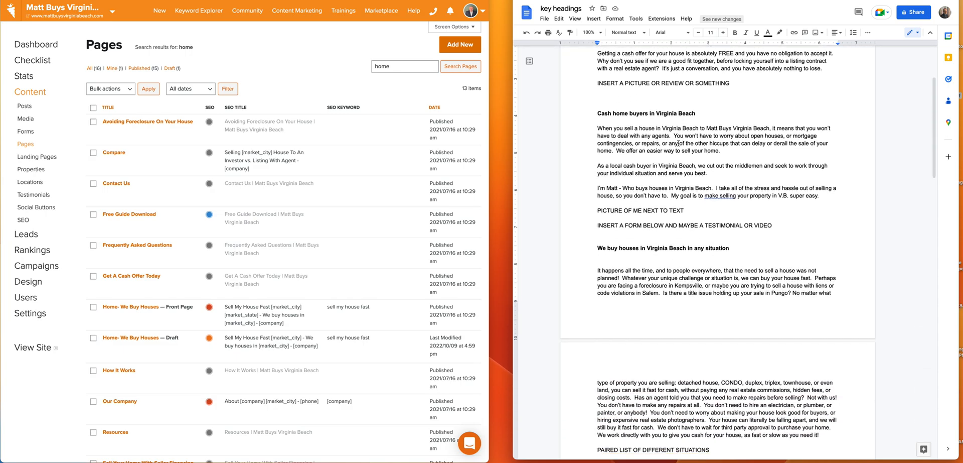
pyautogui.scroll(-15, 581, 132)
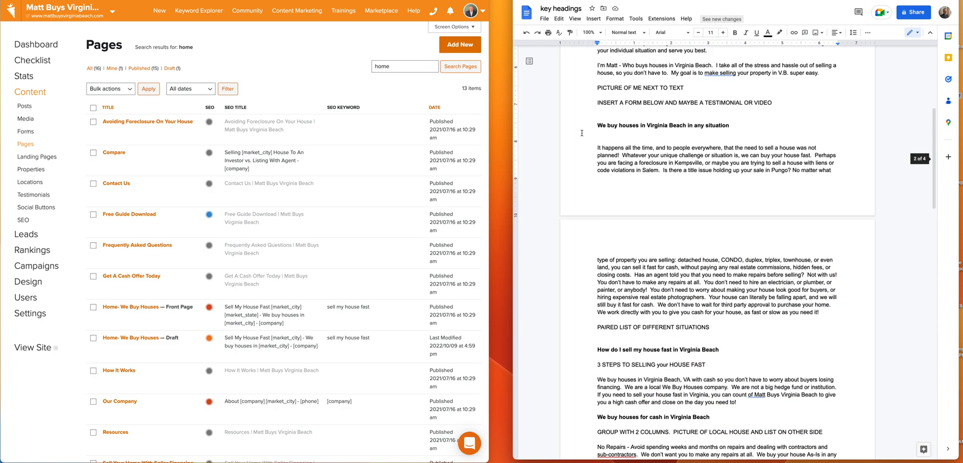
pyautogui.scroll(-10, 692, 136)
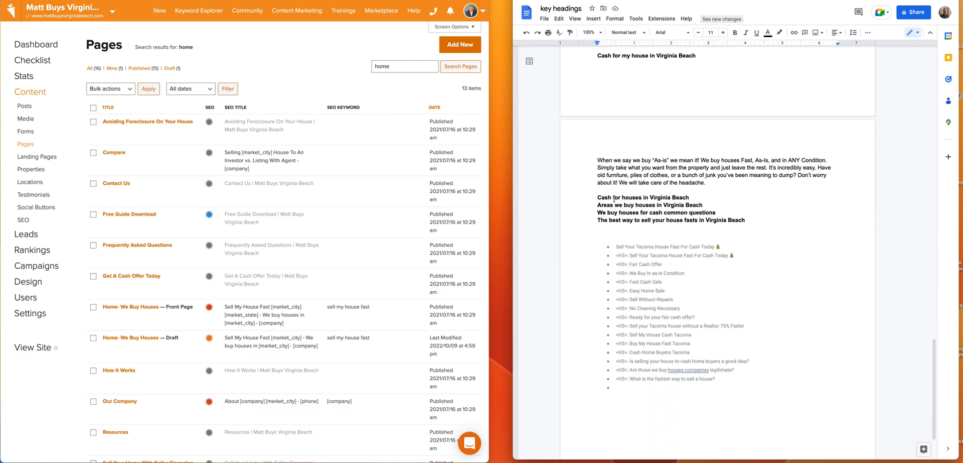
pyautogui.scroll(10, 689, 180)
pyautogui.scroll(10, 688, 179)
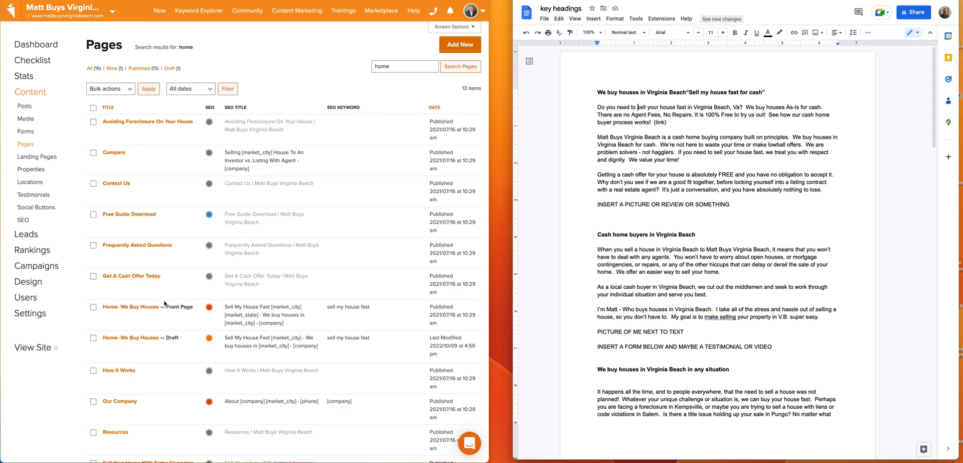
pyautogui.moveTo(116, 310)
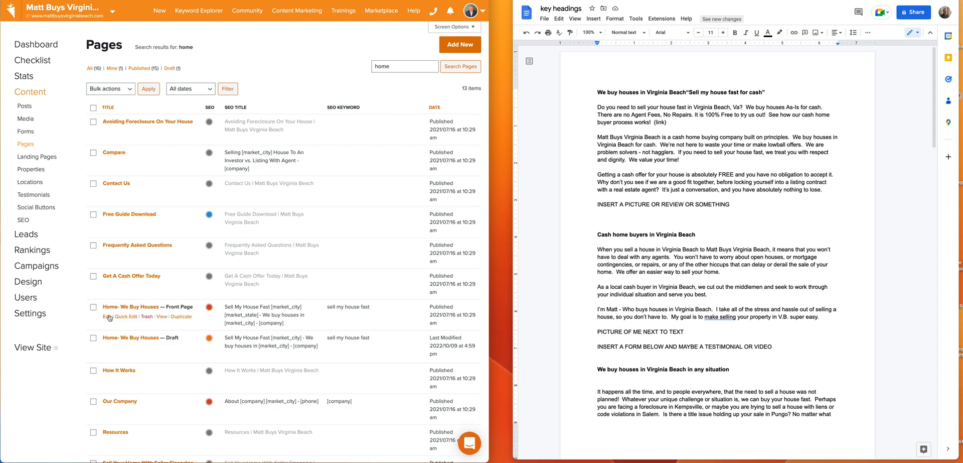
pyautogui.click(106, 317)
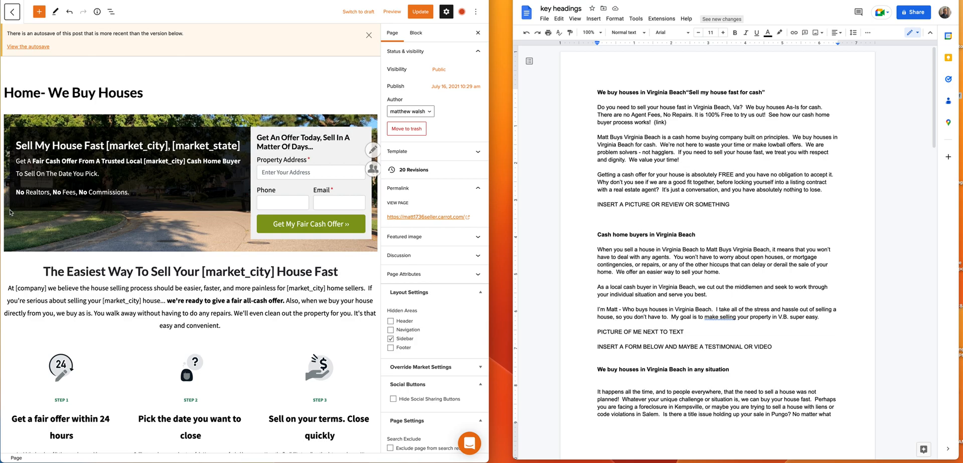
# Step: Set the hero block to the Stacked style and move its background image's focal point to 75% left, 60% top
pyautogui.click(169, 233)
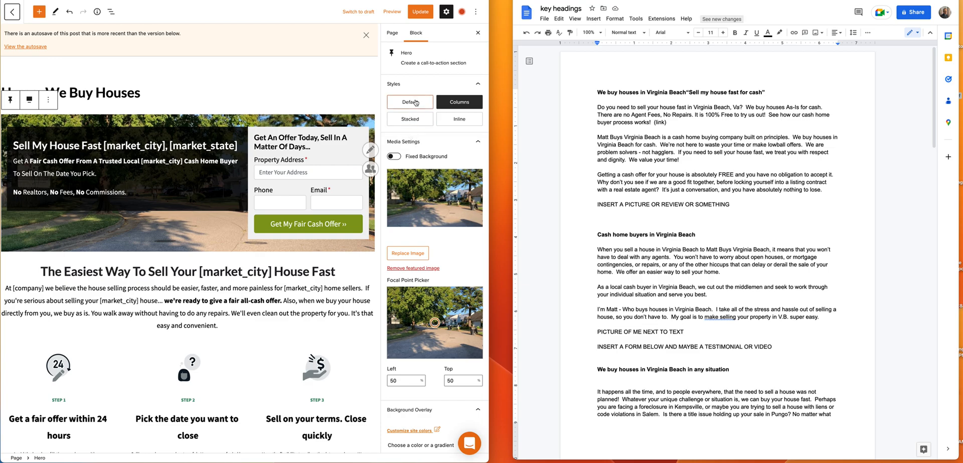
pyautogui.moveTo(425, 115)
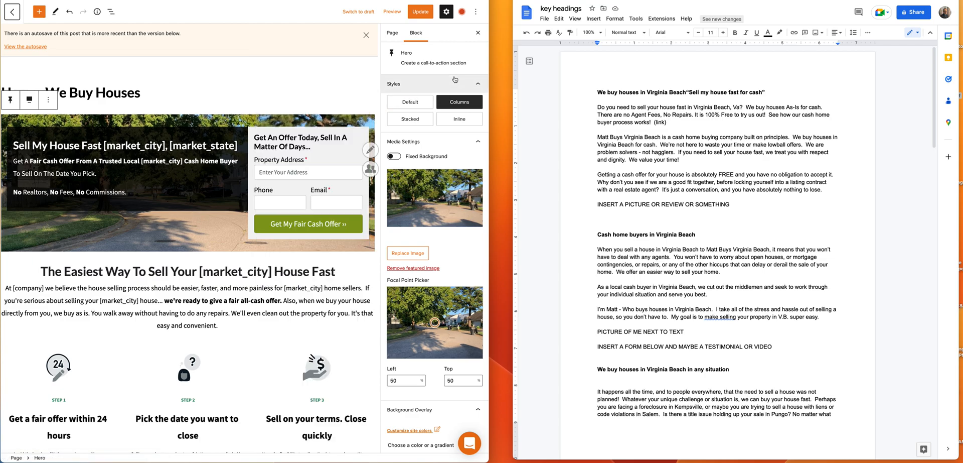
pyautogui.click(426, 118)
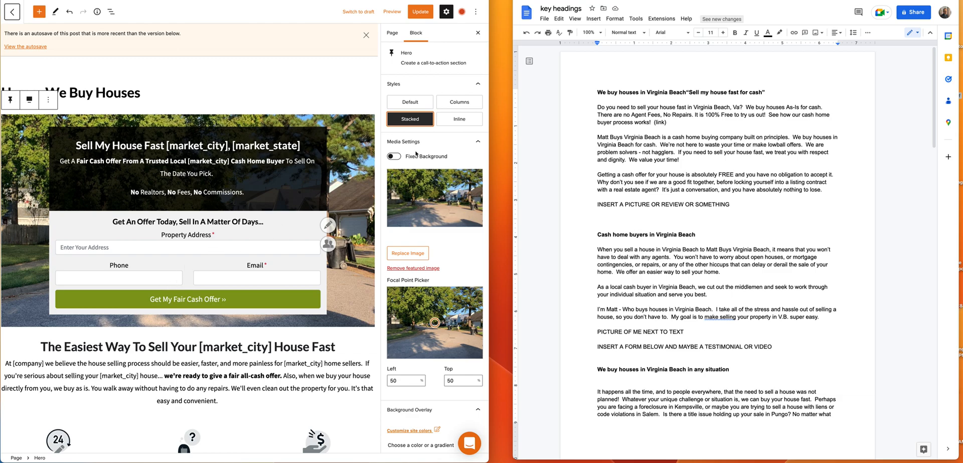
pyautogui.click(454, 124)
pyautogui.click(458, 105)
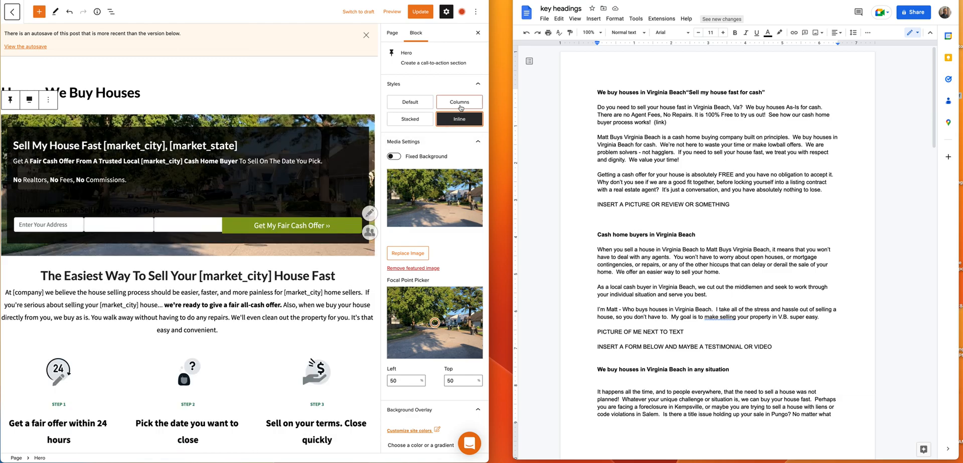
pyautogui.click(405, 121)
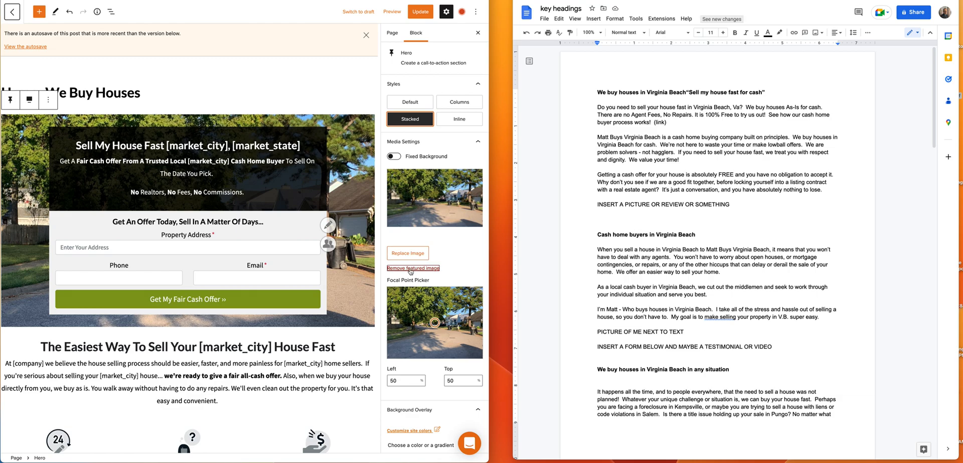
pyautogui.moveTo(435, 323)
pyautogui.mouseDown()
pyautogui.moveTo(459, 337)
pyautogui.moveTo(458, 315)
pyautogui.moveTo(405, 298)
pyautogui.moveTo(424, 334)
pyautogui.moveTo(420, 325)
pyautogui.moveTo(459, 329)
pyautogui.mouseUp()
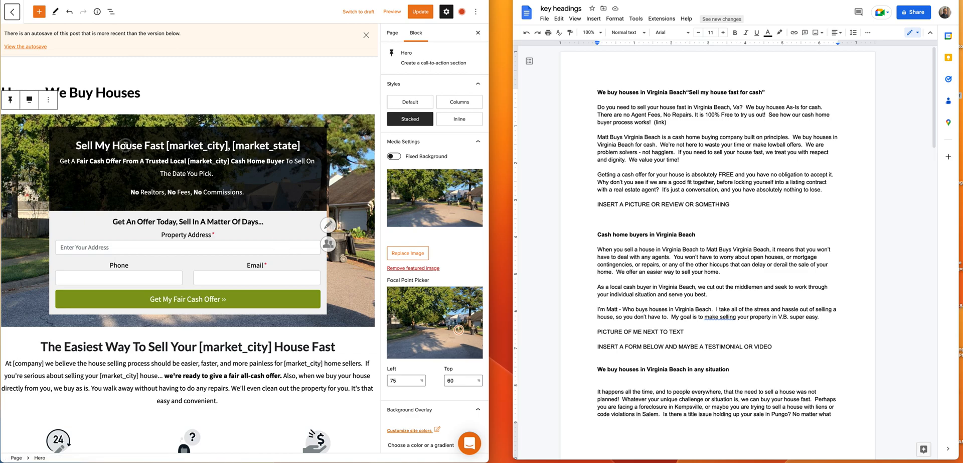
# Step: Change the hero heading to level H2 and the "The Easiest Way To Sell Your [market_city] House Fast" heading to H1
pyautogui.click(125, 145)
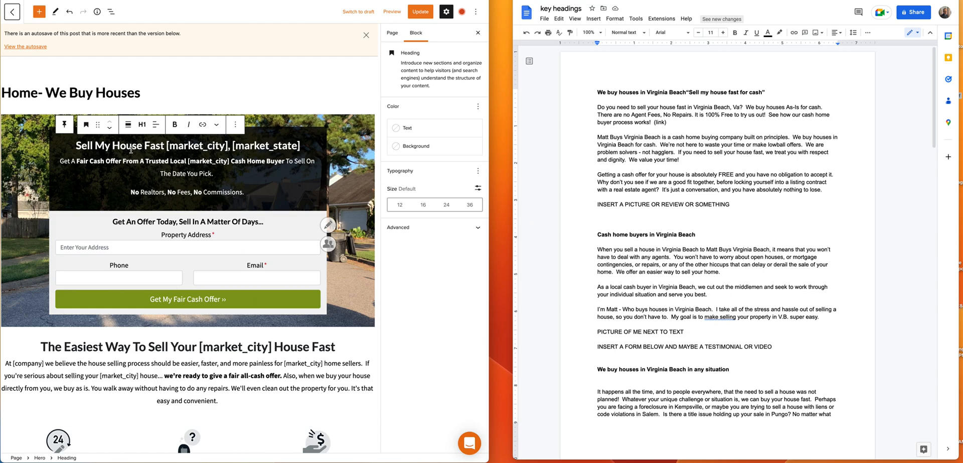
pyautogui.click(142, 124)
pyautogui.click(143, 163)
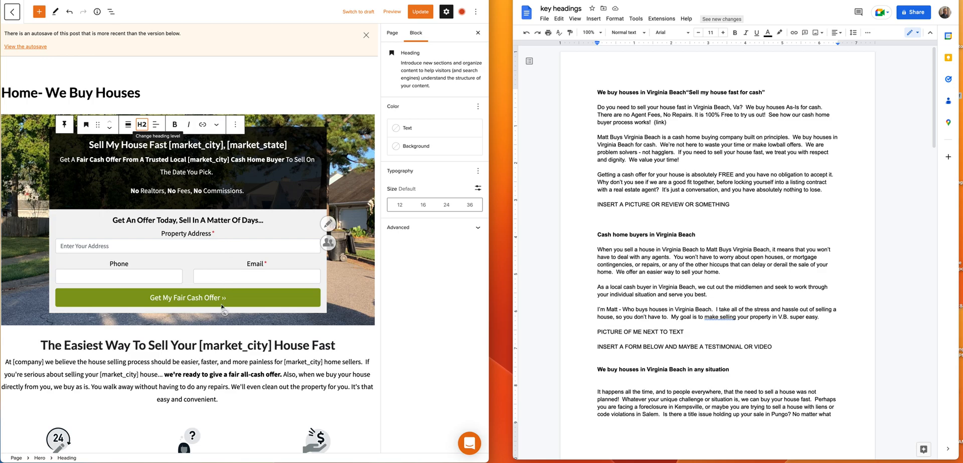
pyautogui.click(190, 346)
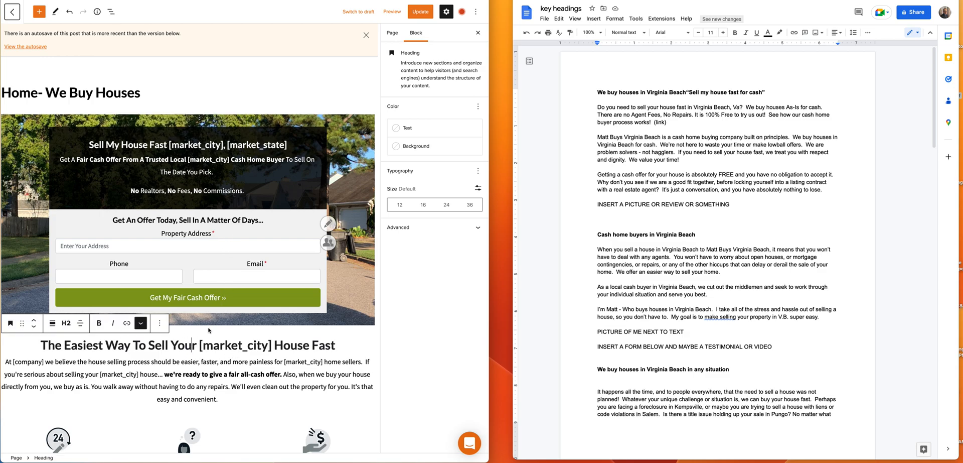
pyautogui.click(67, 325)
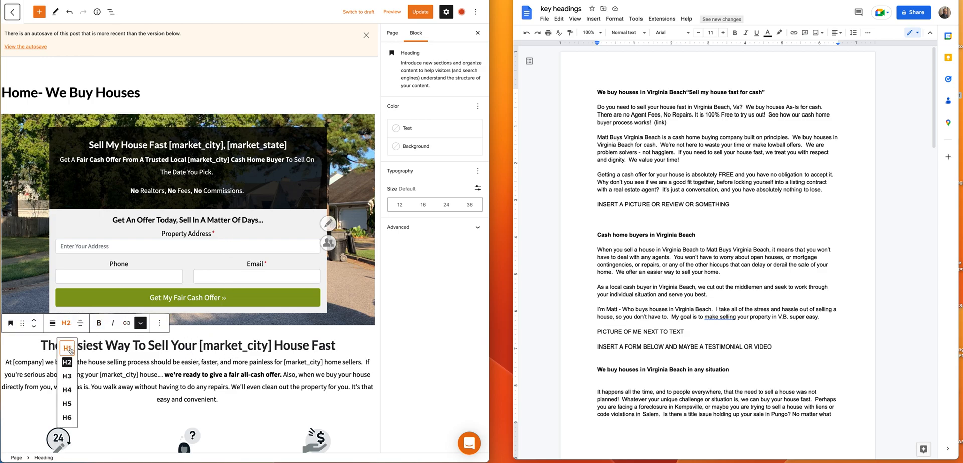
pyautogui.click(69, 347)
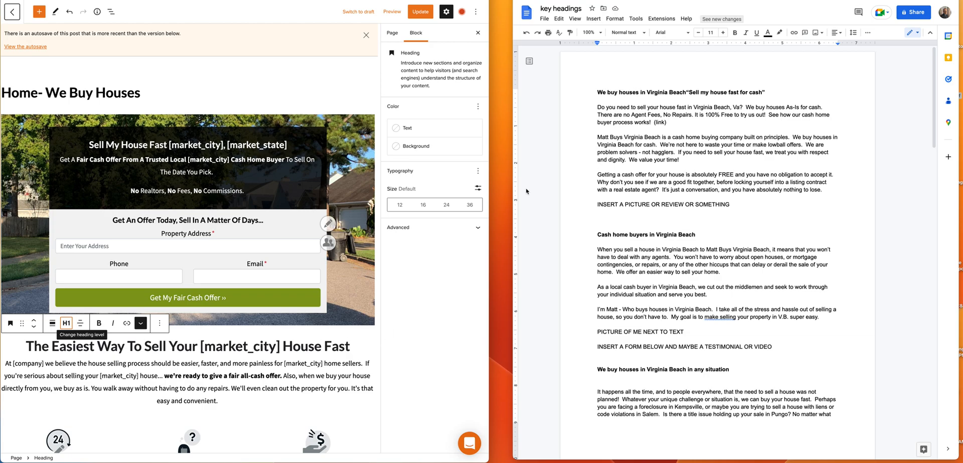
# Step: Replace the H1 text below the hero with two headings: 'We Buy Houses In Virginia Beach,' and '"Sell My House Fast For Cash"'
pyautogui.click(355, 347)
pyautogui.press('BackSpace')
pyautogui.press('BackSpace')
pyautogui.press('BackSpace')
pyautogui.press('BackSpace')
pyautogui.press('BackSpace')
pyautogui.press('BackSpace')
pyautogui.press('BackSpace')
pyautogui.press('BackSpace')
pyautogui.press('BackSpace')
pyautogui.press('BackSpace')
pyautogui.press('BackSpace')
pyautogui.press('BackSpace')
pyautogui.press('BackSpace')
pyautogui.press('BackSpace')
pyautogui.press('BackSpace')
pyautogui.press('BackSpace')
pyautogui.press('BackSpace')
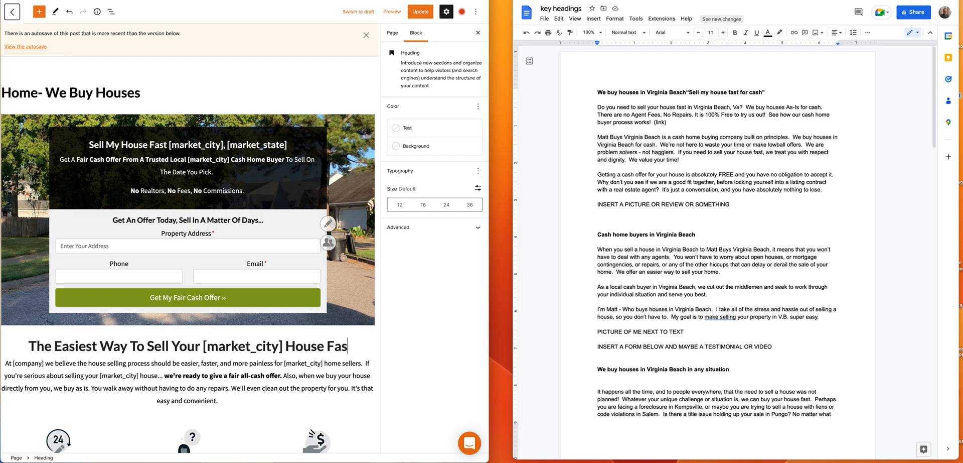
pyautogui.press('BackSpace')
pyautogui.press('BackSpace')
pyautogui.press('BackSpace')
pyautogui.press('BackSpace')
pyautogui.press('BackSpace')
pyautogui.press('BackSpace')
pyautogui.press('BackSpace')
pyautogui.press('BackSpace')
pyautogui.press('BackSpace')
pyautogui.press('BackSpace')
pyautogui.press('BackSpace')
pyautogui.press('BackSpace')
pyautogui.press('BackSpace')
pyautogui.press('BackSpace')
pyautogui.press('BackSpace')
pyautogui.press('BackSpace')
pyautogui.press('BackSpace')
pyautogui.press('BackSpace')
pyautogui.press('BackSpace')
pyautogui.press('BackSpace')
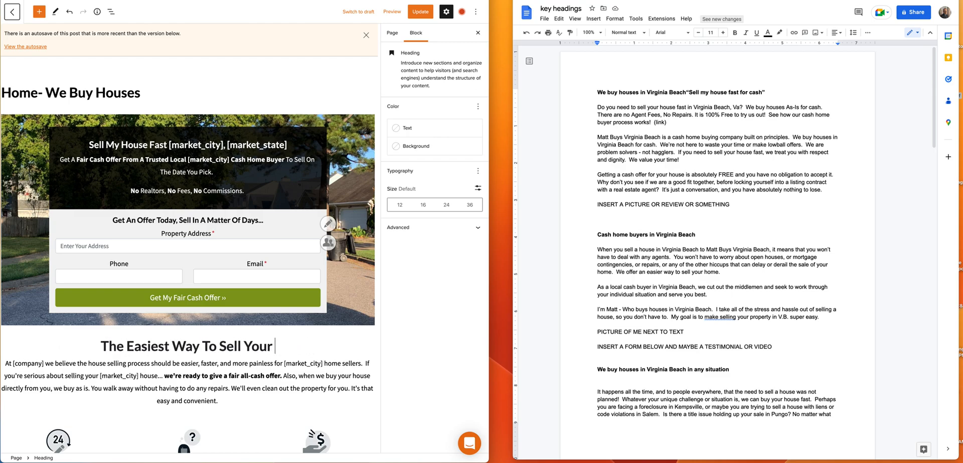
pyautogui.press('BackSpace')
pyautogui.press('BackSpace')
pyautogui.press('BackSpace')
pyautogui.press('BackSpace')
pyautogui.press('BackSpace')
pyautogui.press('BackSpace')
pyautogui.press('BackSpace')
pyautogui.press('BackSpace')
pyautogui.press('BackSpace')
pyautogui.press('BackSpace')
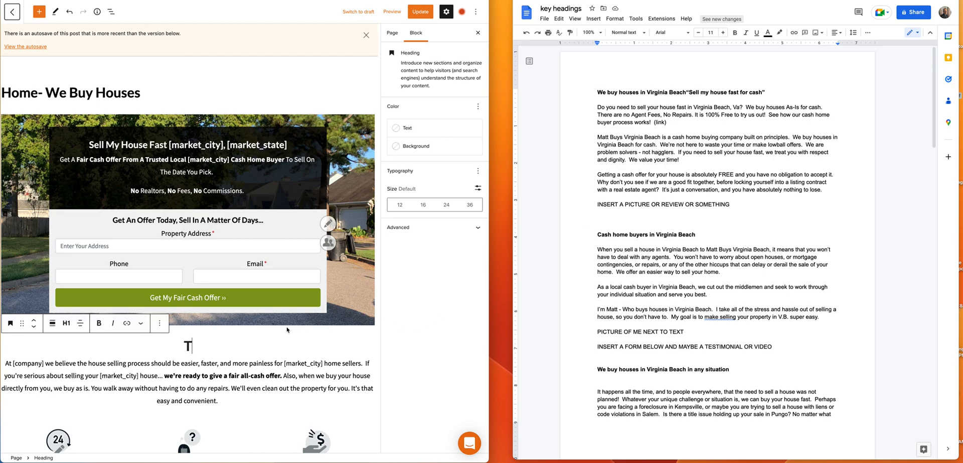
pyautogui.press('BackSpace')
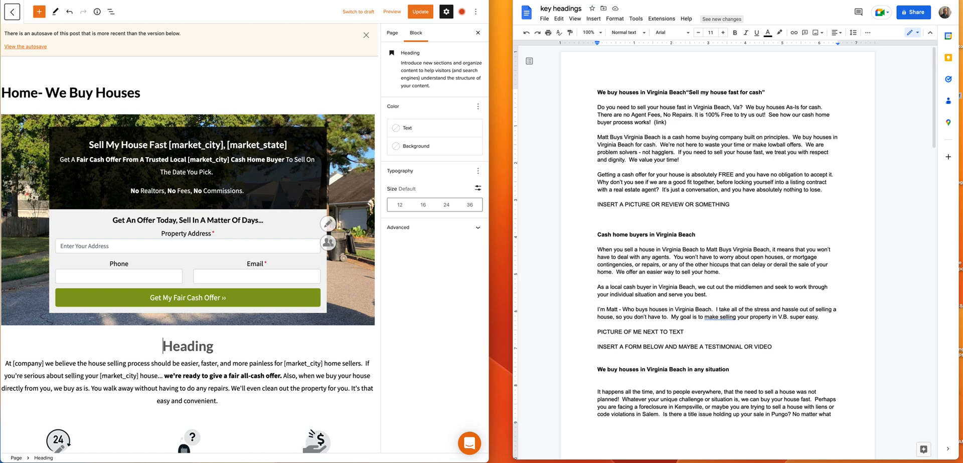
pyautogui.write('We Buy Houses In Virginia Beach, "')
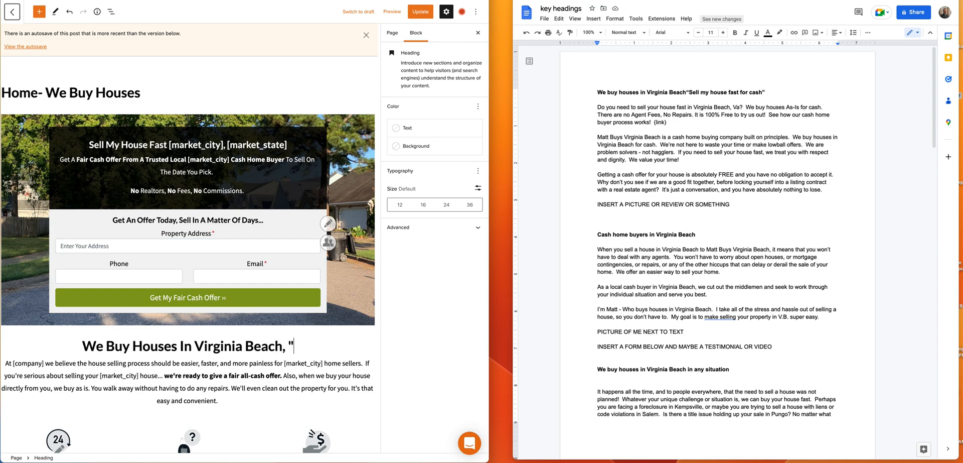
pyautogui.write('Sel')
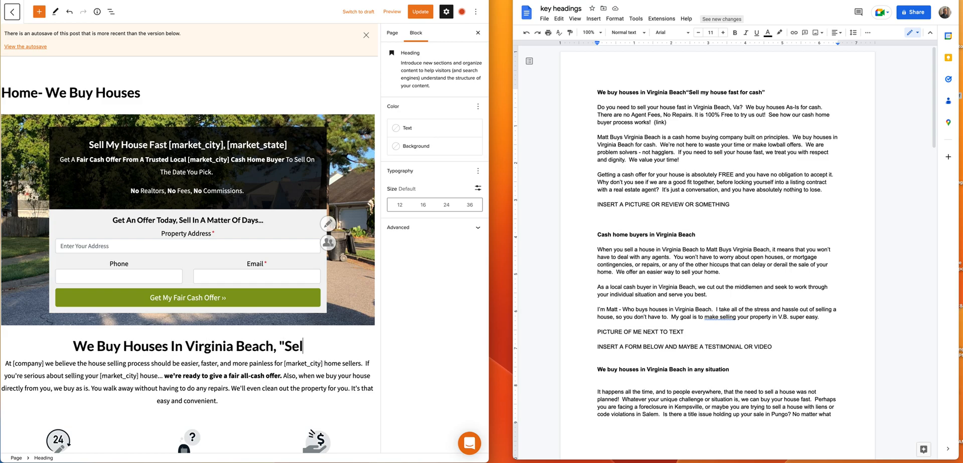
pyautogui.write('l My House F')
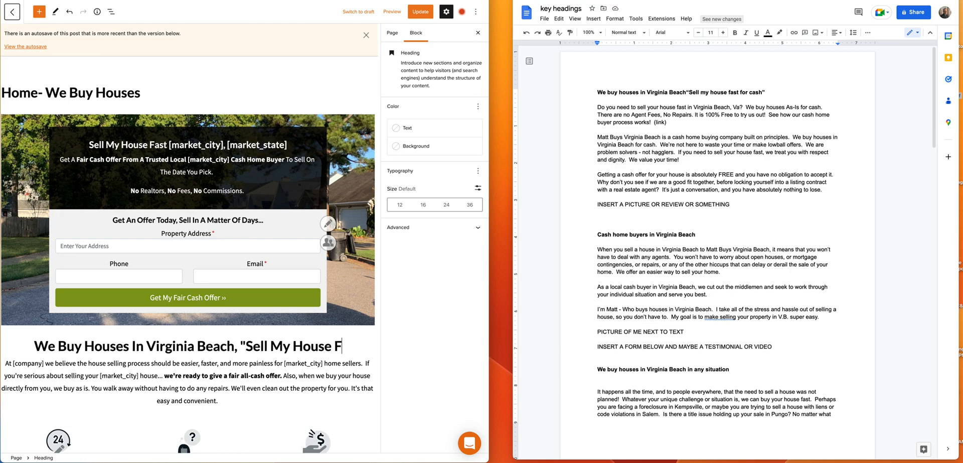
pyautogui.write('ast For Ca')
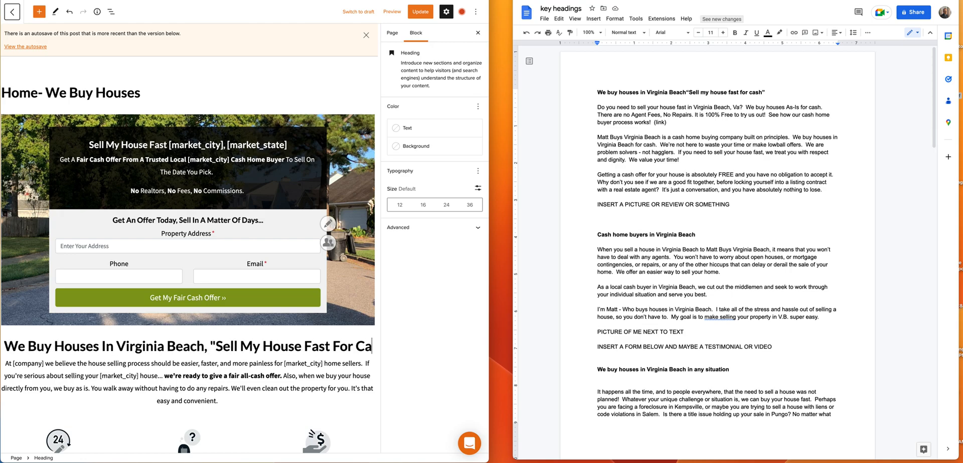
pyautogui.write('sh"')
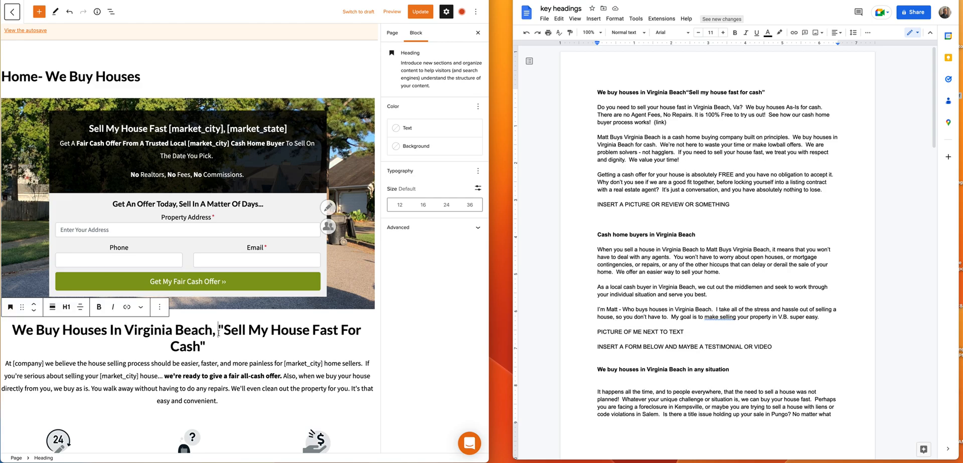
pyautogui.press('Return')
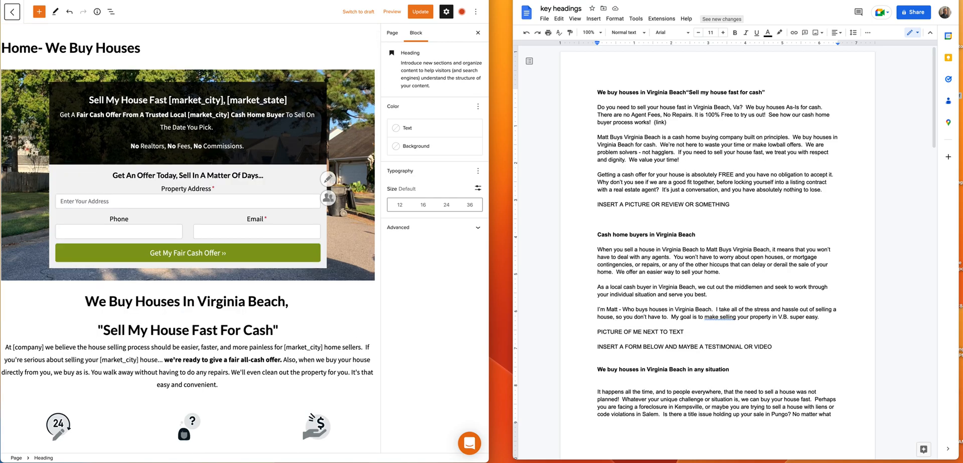
pyautogui.click(195, 301)
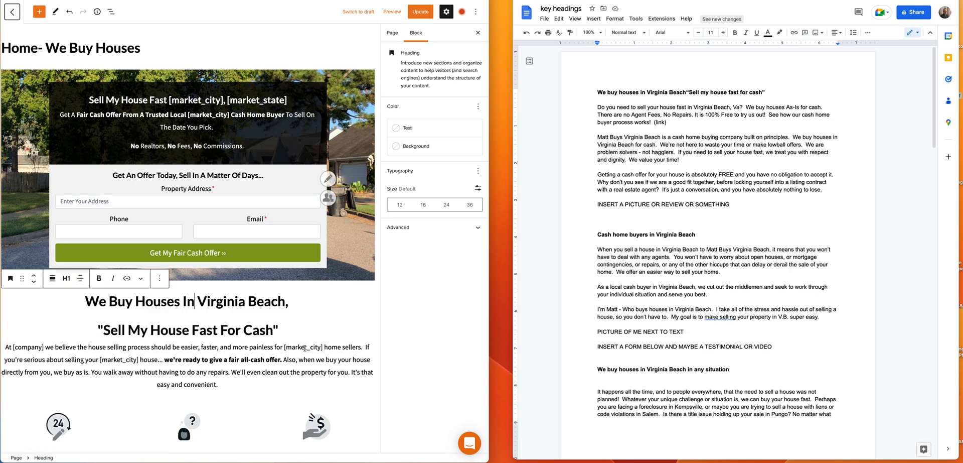
# Step: Replace the "At [company]" paragraph with the document's first three paragraphs, from "Do you need to sell your house" to "absolutely nothing to lose."
pyautogui.scroll(1, 296, 353)
pyautogui.scroll(-1, 296, 353)
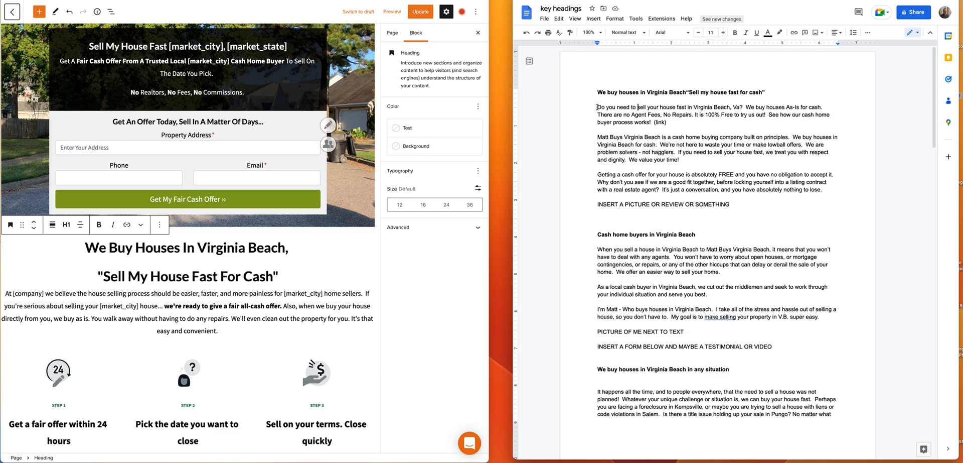
pyautogui.moveTo(597, 107); pyautogui.dragTo(828, 189)
pyautogui.press('super+c')
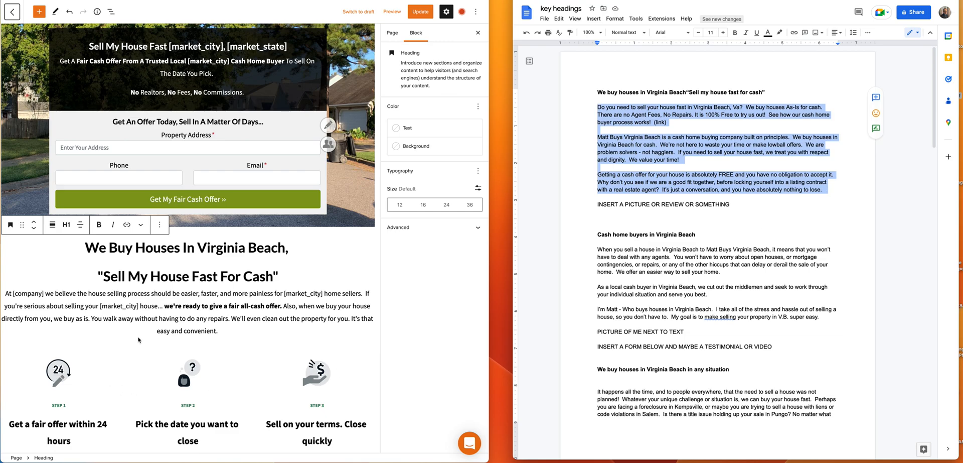
pyautogui.moveTo(221, 331); pyautogui.dragTo(51, 295)
pyautogui.press('BackSpace')
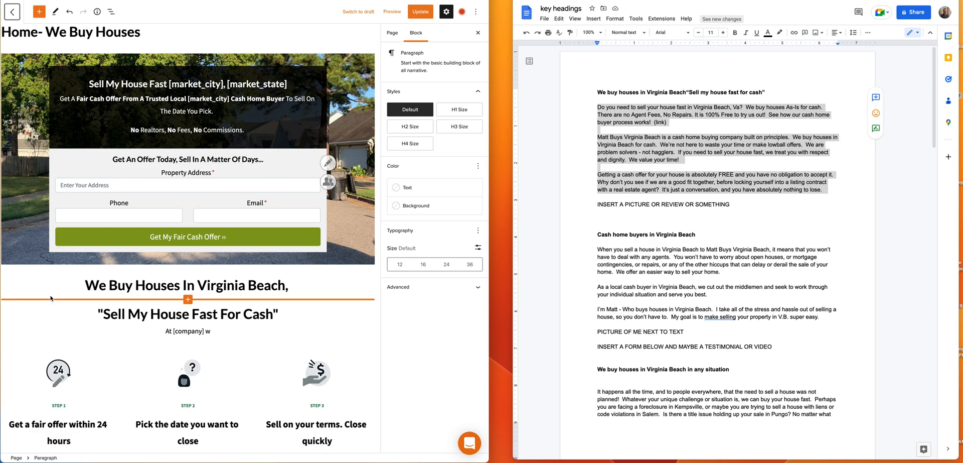
pyautogui.press('BackSpace')
pyautogui.press('BackSpace')
pyautogui.press('BackSpace')
pyautogui.press('BackSpace')
pyautogui.press('BackSpace')
pyautogui.press('BackSpace')
pyautogui.press('BackSpace')
pyautogui.press('BackSpace')
pyautogui.press('BackSpace')
pyautogui.press('BackSpace')
pyautogui.press('BackSpace')
pyautogui.press('BackSpace')
pyautogui.press('BackSpace')
pyautogui.press('BackSpace')
pyautogui.press('super+v')
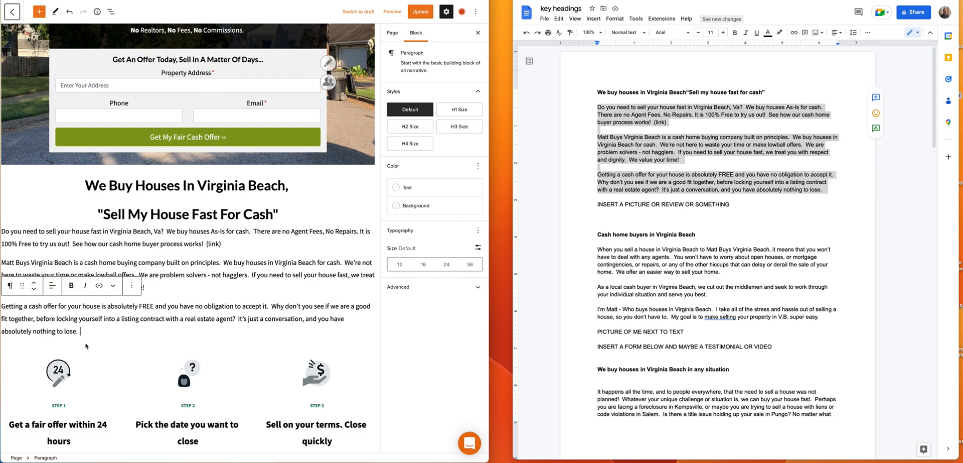
# Step: Set the text size of the three pasted paragraphs below the headings to 24
pyautogui.moveTo(86, 331); pyautogui.dragTo(2, 231)
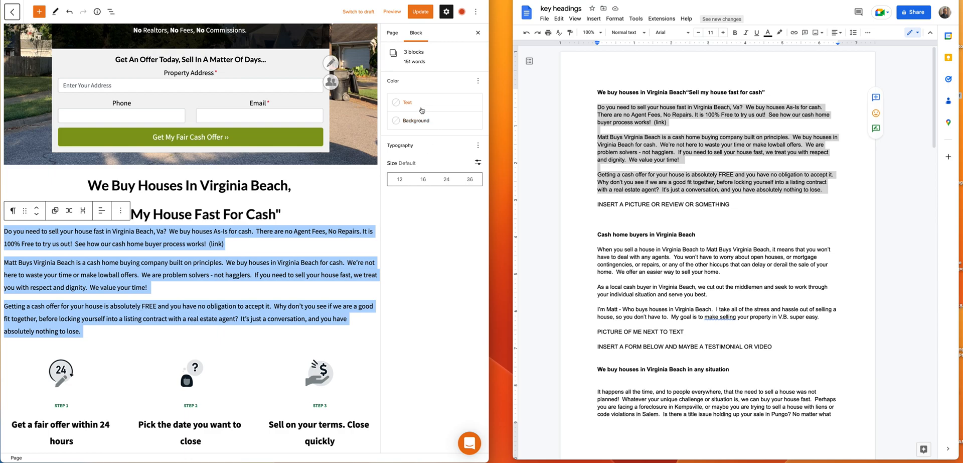
pyautogui.click(424, 180)
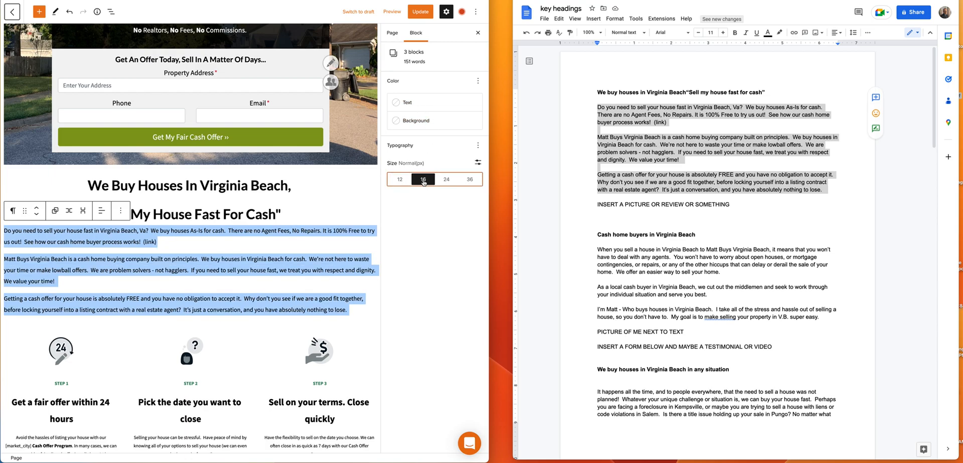
pyautogui.click(448, 180)
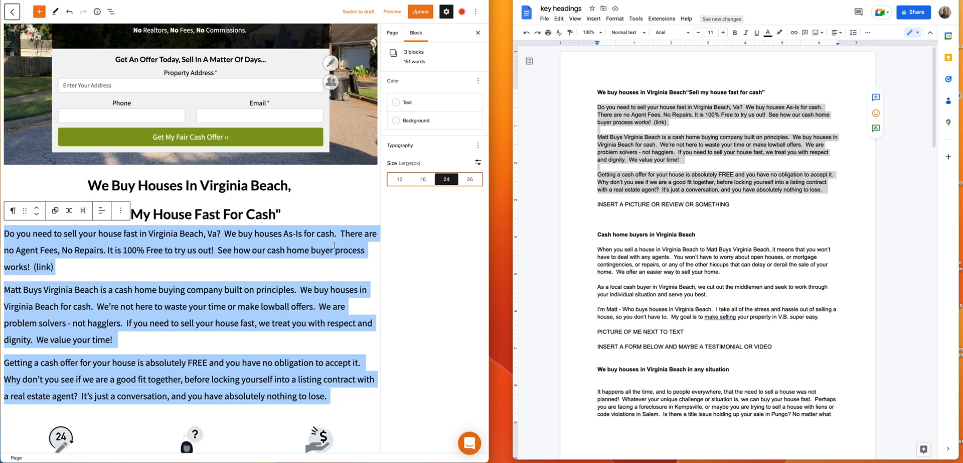
# Step: Delete the "(link)" placeholder from the end of the paragraph that starts "Do you need to sell your house fast"
pyautogui.click(154, 344)
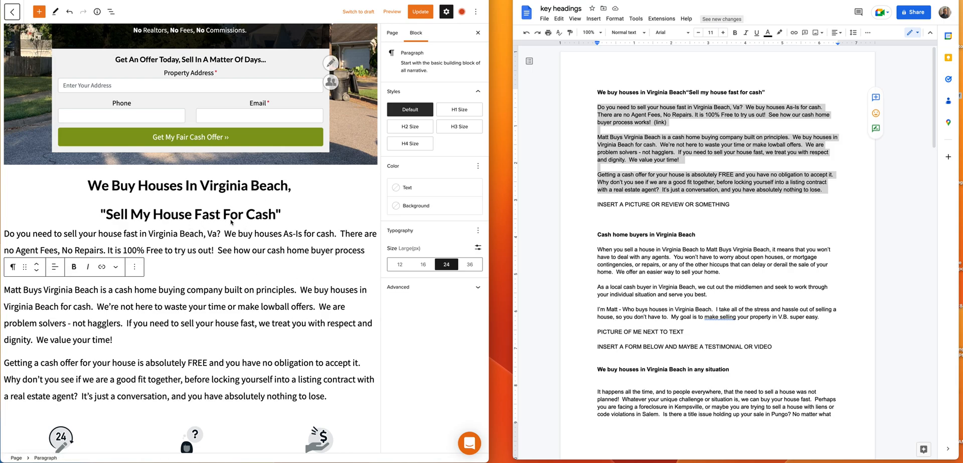
pyautogui.click(225, 281)
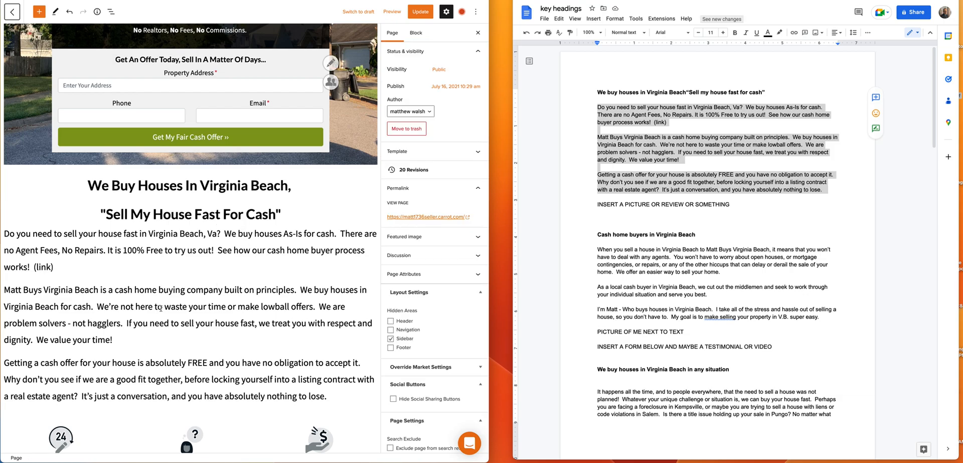
pyautogui.click(56, 269)
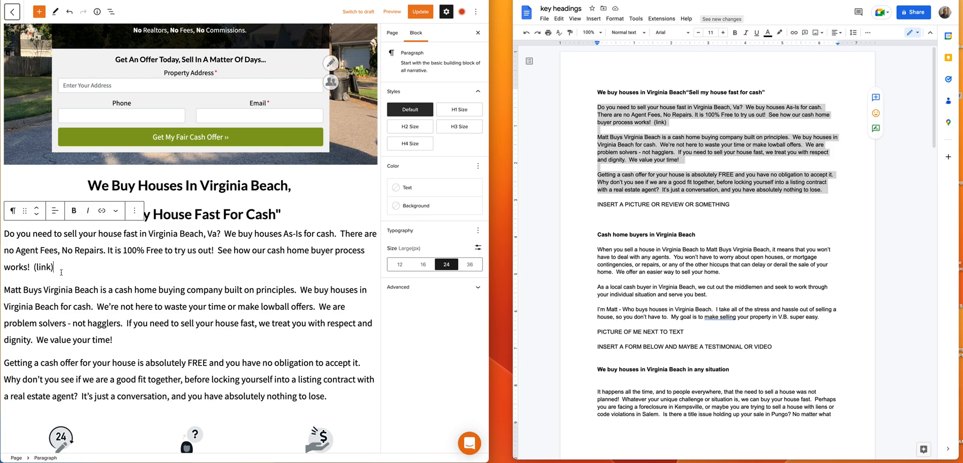
pyautogui.press('BackSpace')
pyautogui.press('BackSpace')
pyautogui.press('BackSpace')
pyautogui.press('BackSpace')
pyautogui.press('BackSpace')
pyautogui.press('BackSpace')
pyautogui.press('BackSpace')
pyautogui.press('BackSpace')
# Step: Link the sentence "See how our cash home buyer process works!" to the How It Works page, set to open in a new tab
pyautogui.moveTo(218, 249); pyautogui.dragTo(207, 265)
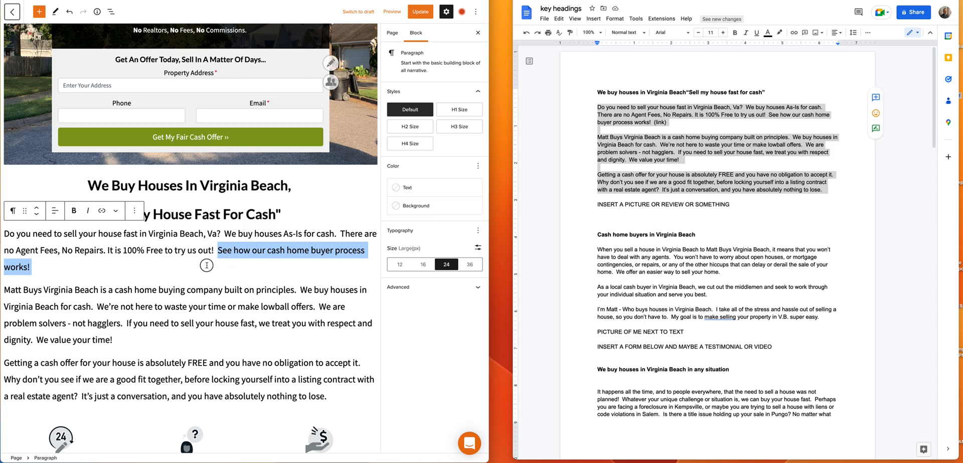
pyautogui.click(102, 210)
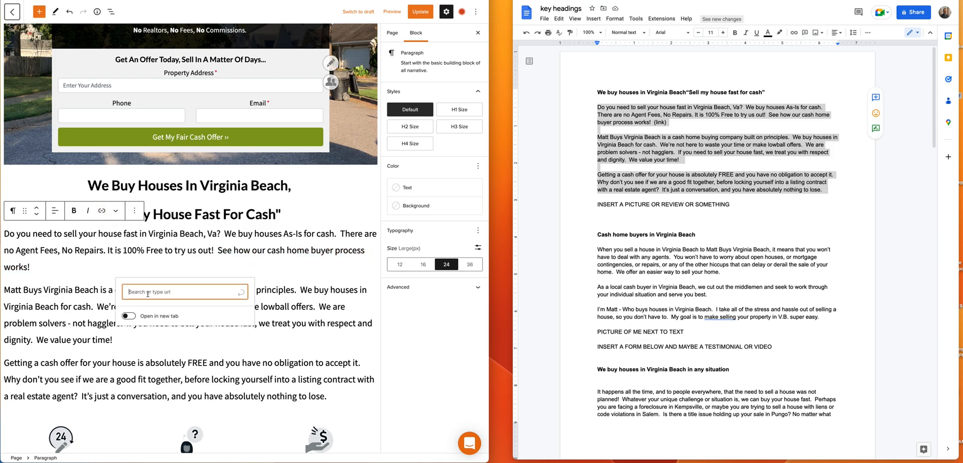
pyautogui.press('Return')
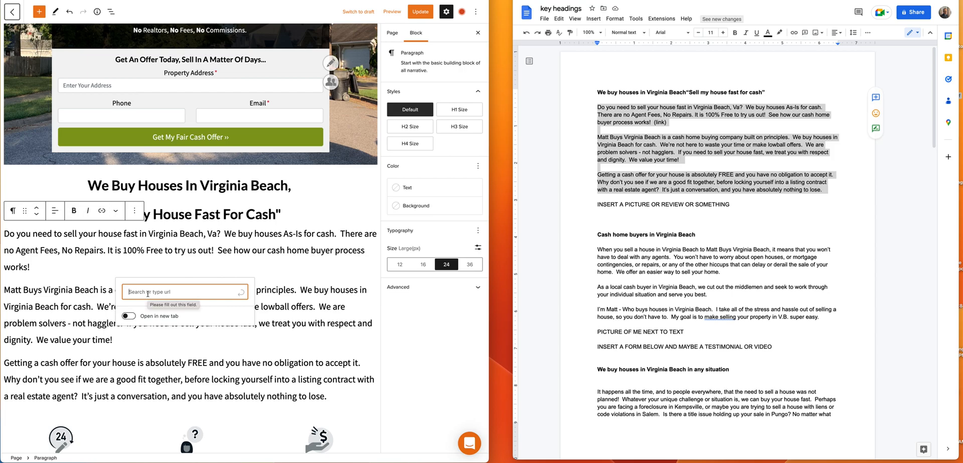
pyautogui.click(129, 316)
pyautogui.click(155, 293)
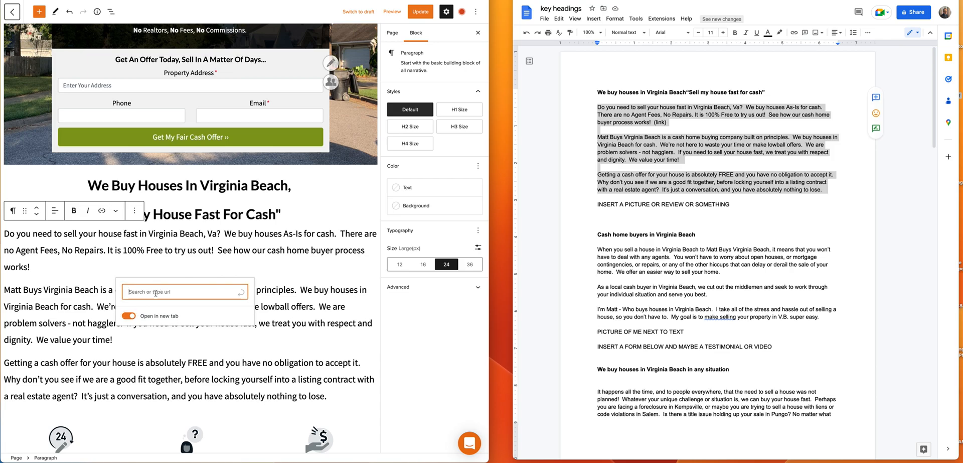
pyautogui.write('how it')
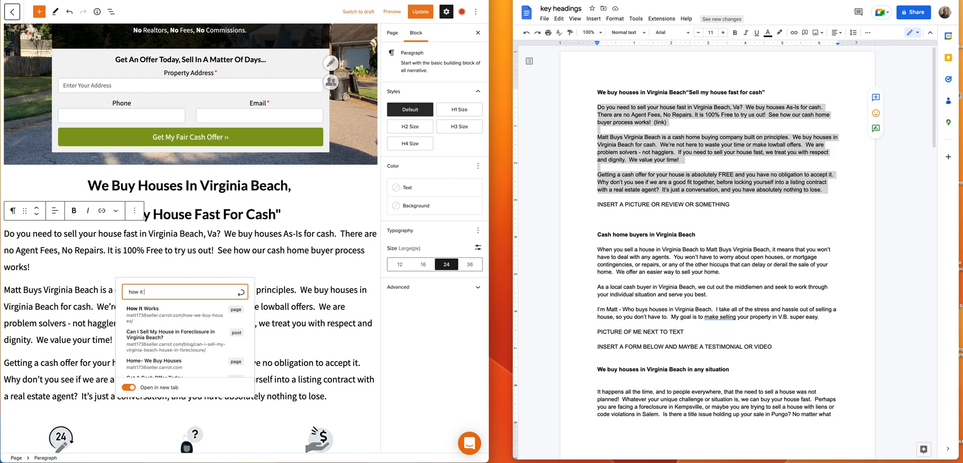
pyautogui.click(148, 311)
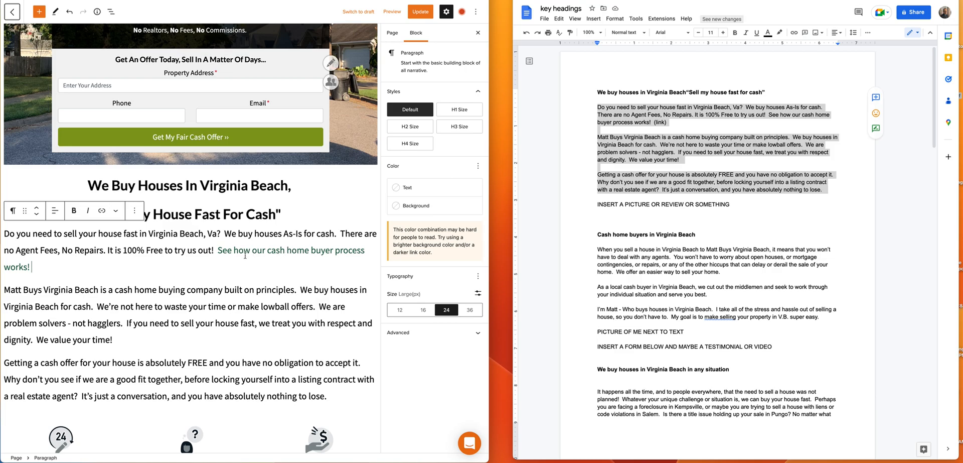
# Step: Follow the new link to examine the How It Works page from header to footer, and return to the page editor
pyautogui.click(261, 250)
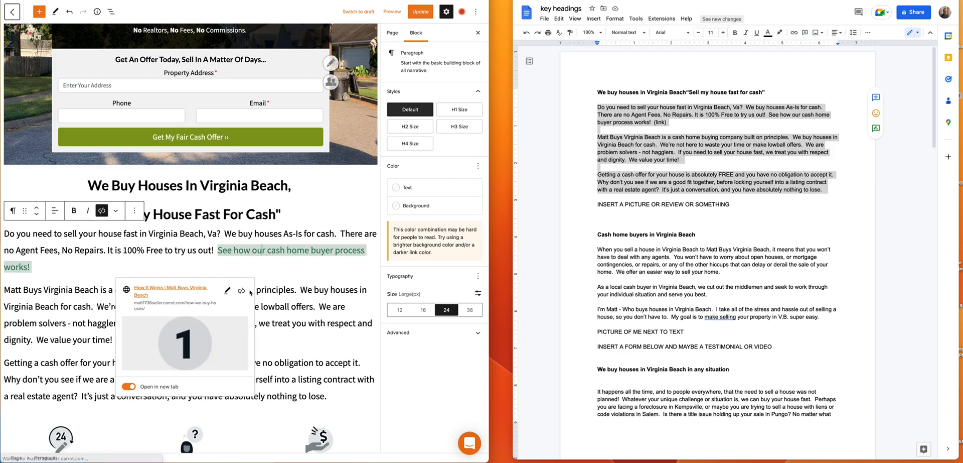
pyautogui.click(183, 290)
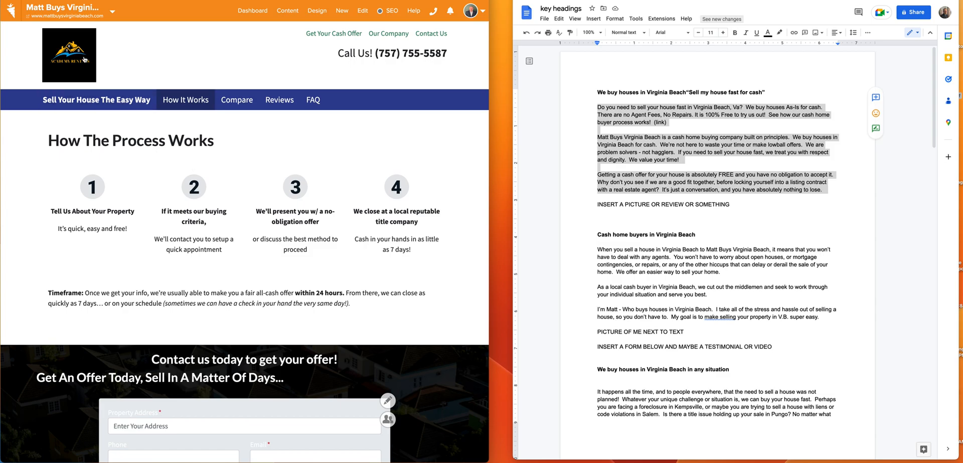
pyautogui.scroll(-8, 219, 167)
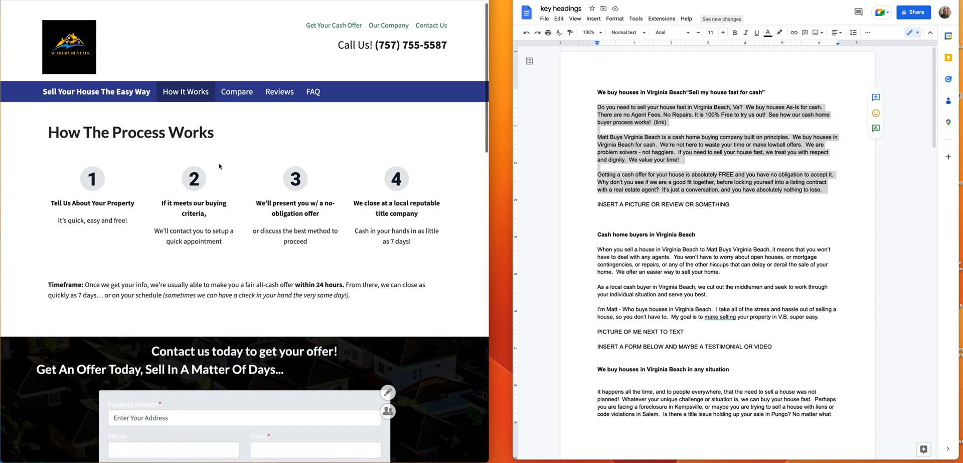
pyautogui.scroll(-4, 219, 167)
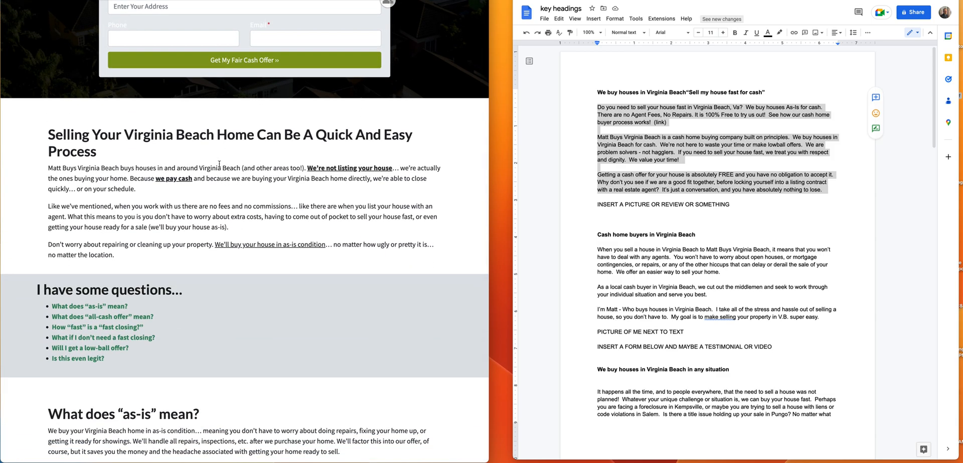
pyautogui.scroll(-7, 219, 164)
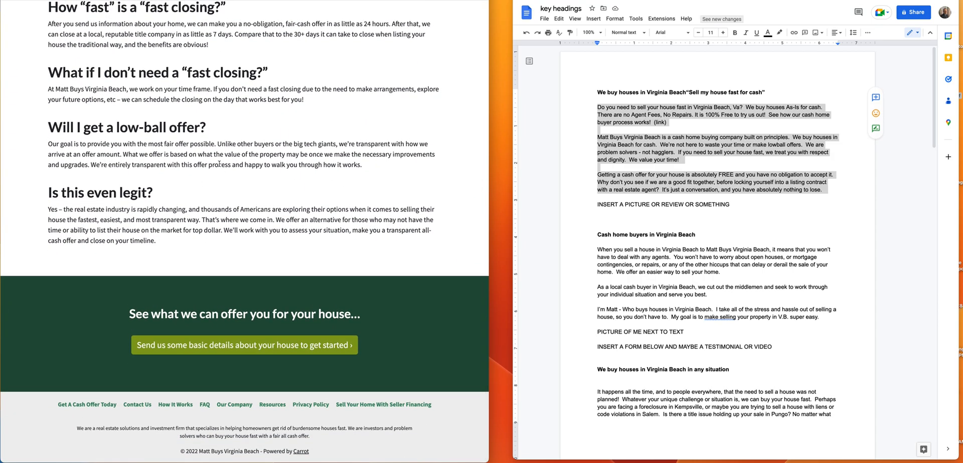
pyautogui.scroll(15, 219, 164)
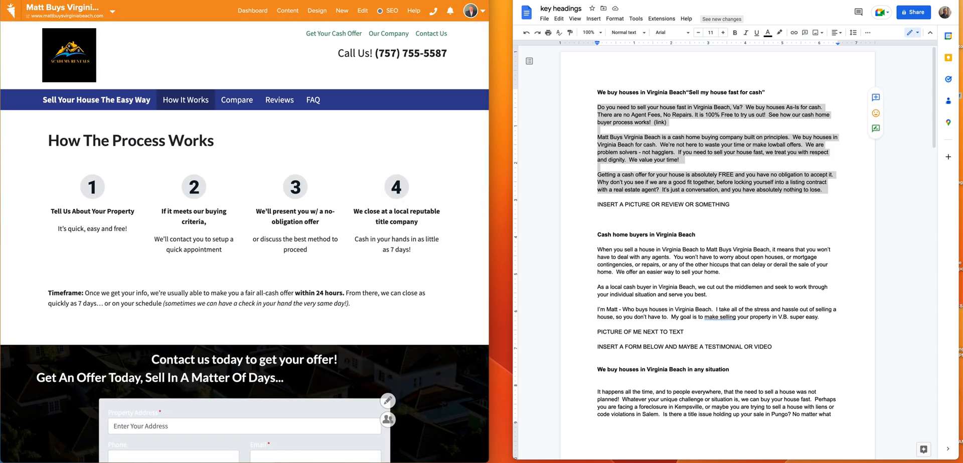
pyautogui.click(417, 0)
pyautogui.click(271, 274)
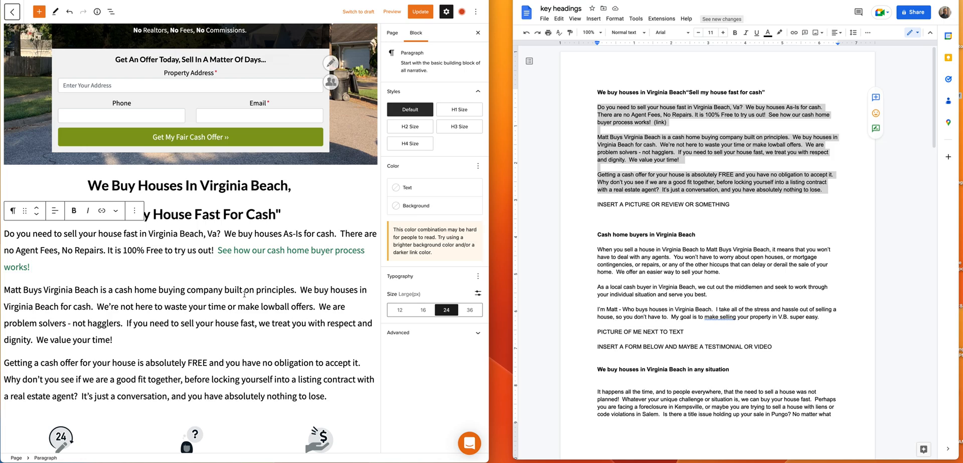
# Step: Make "Matt Buys Virginia Beach" bold at the start of the second paragraph
pyautogui.moveTo(5, 289); pyautogui.dragTo(103, 290)
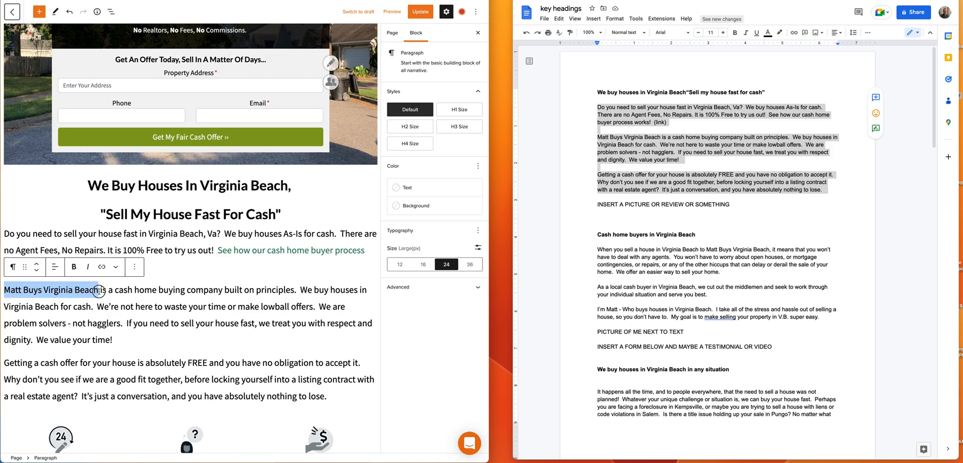
pyautogui.click(74, 266)
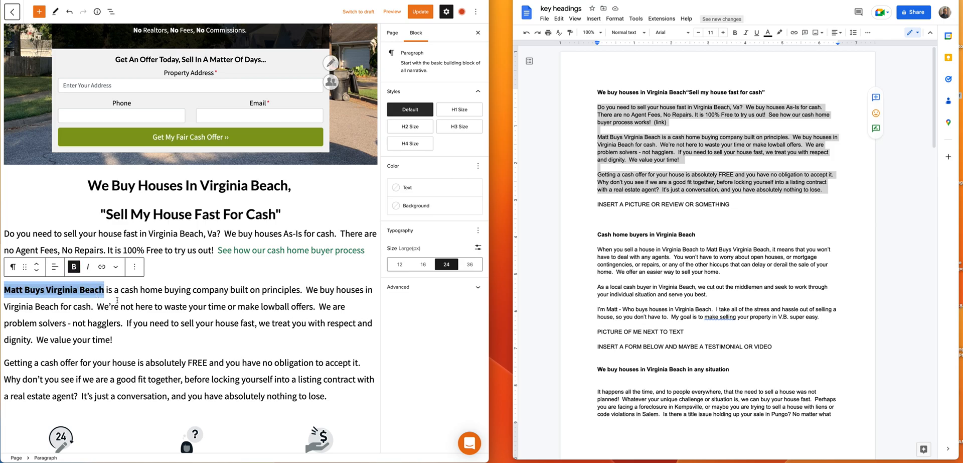
pyautogui.click(225, 323)
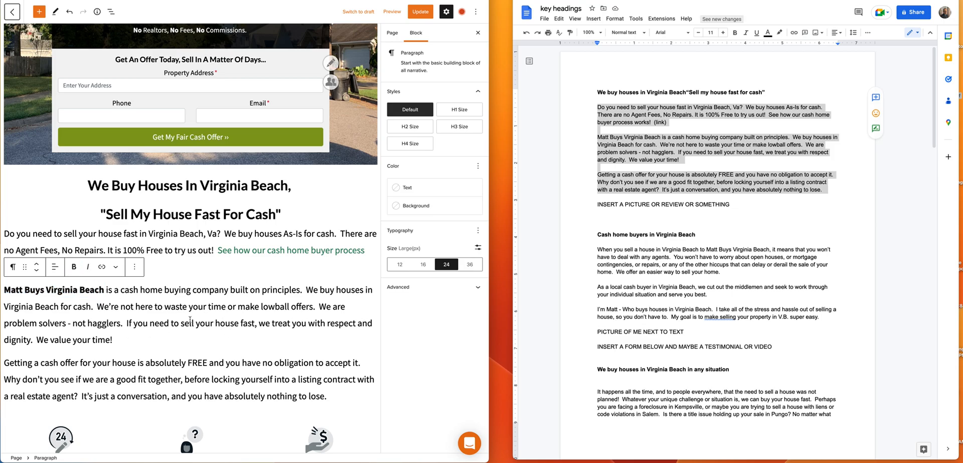
# Step: Add an image block below the "Getting a cash offer" paragraph and open the media library for it
pyautogui.scroll(-3, 167, 372)
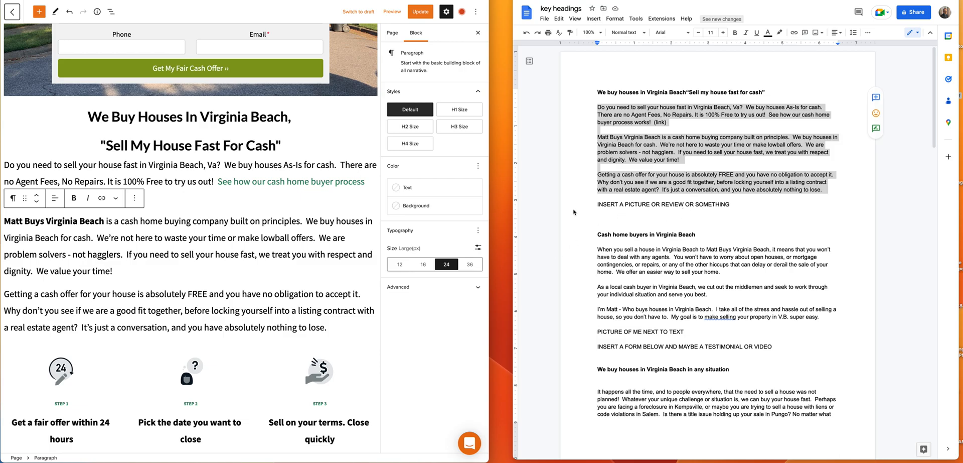
pyautogui.scroll(-1, 191, 340)
pyautogui.scroll(-4, 94, 269)
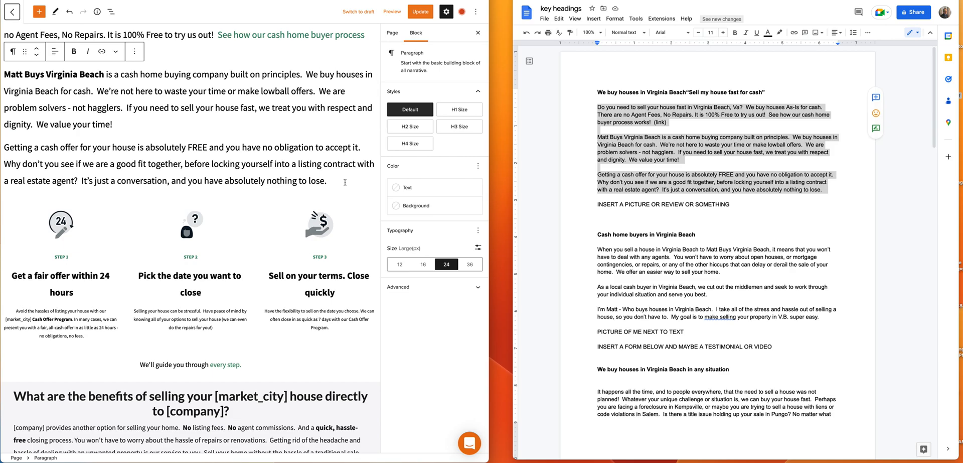
pyautogui.click(344, 182)
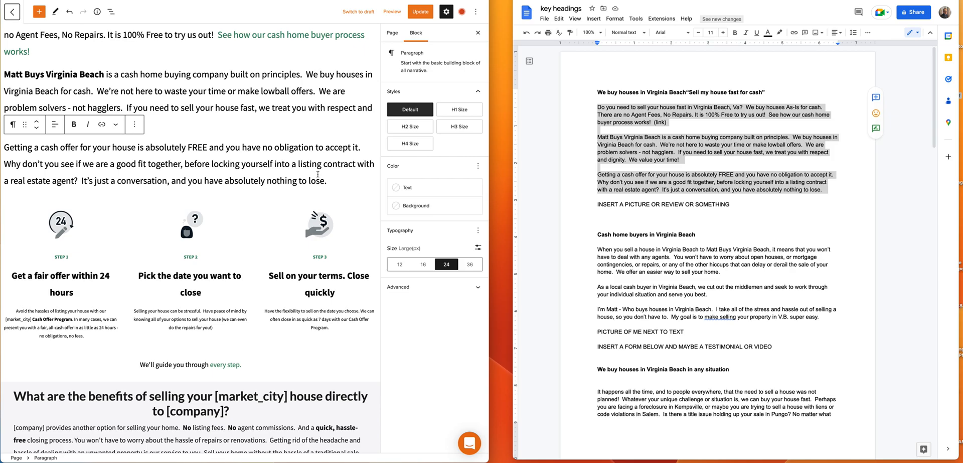
pyautogui.press('Return')
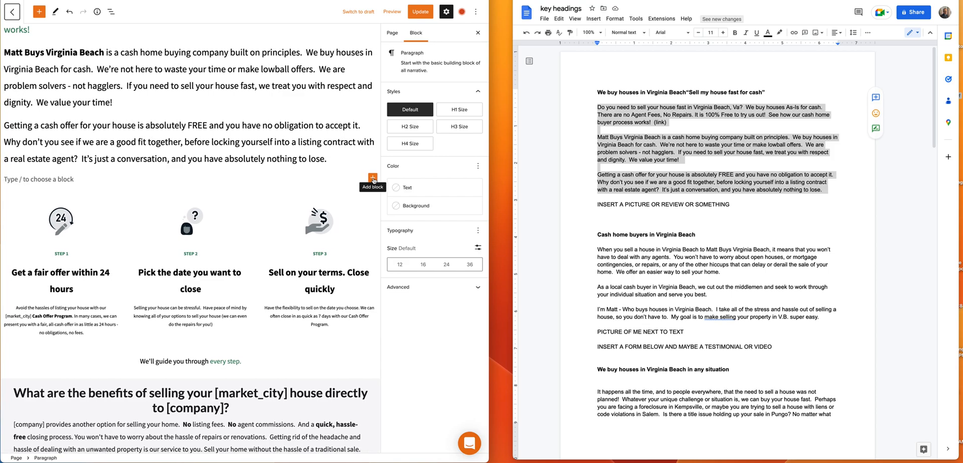
pyautogui.click(372, 178)
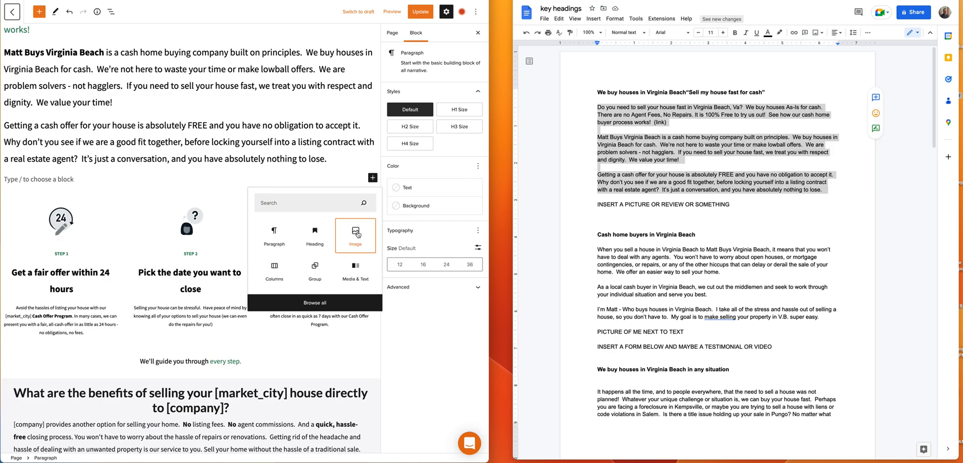
pyautogui.click(357, 234)
pyautogui.click(59, 224)
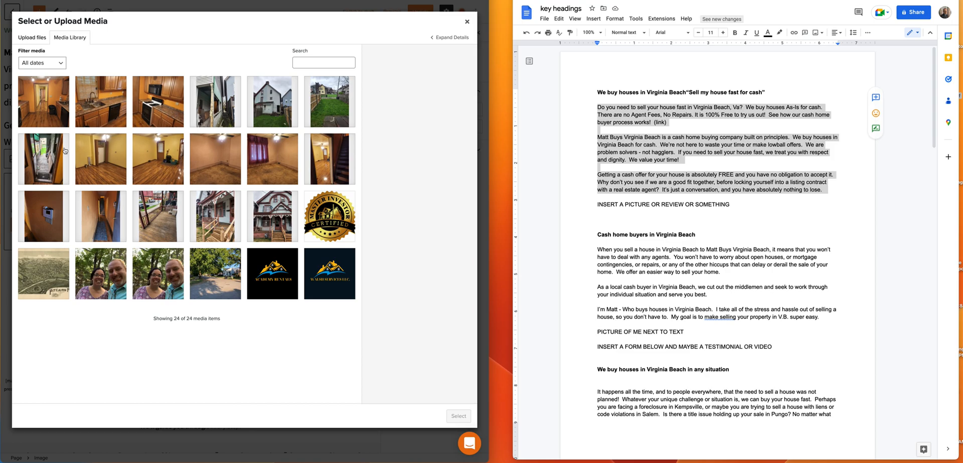
# Step: Choose the kitchen photo 20220416_142048.jpg and set its alt text to "We buy houses as is" and its title to "we buy houses as is"
pyautogui.click(58, 111)
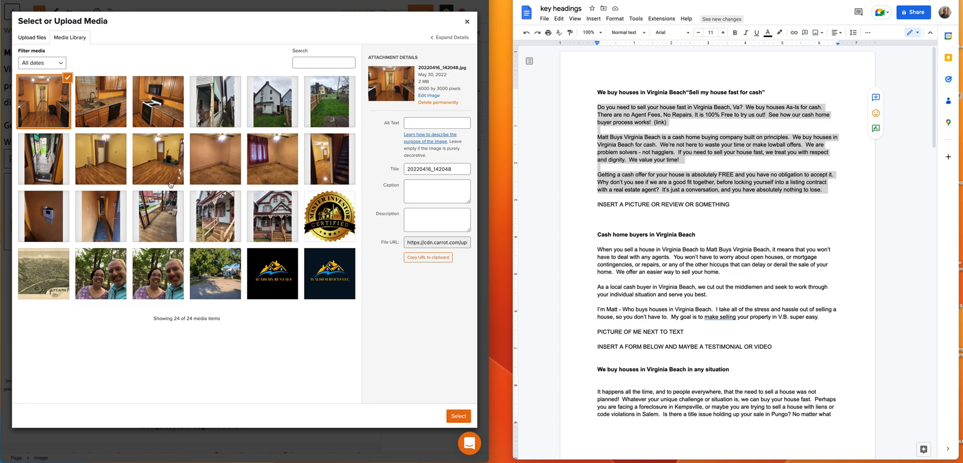
pyautogui.click(425, 124)
pyautogui.write('We buy houses as i')
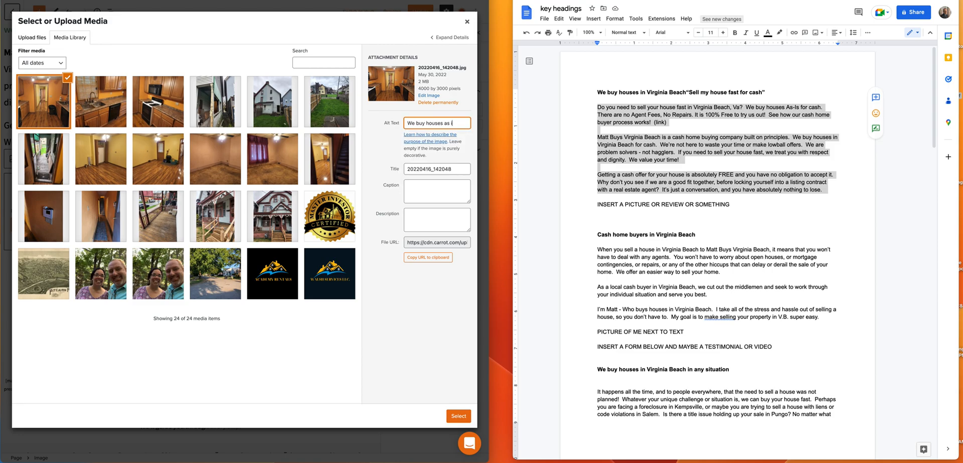
pyautogui.write('s')
pyautogui.doubleClick(447, 168)
pyautogui.write('we buy ')
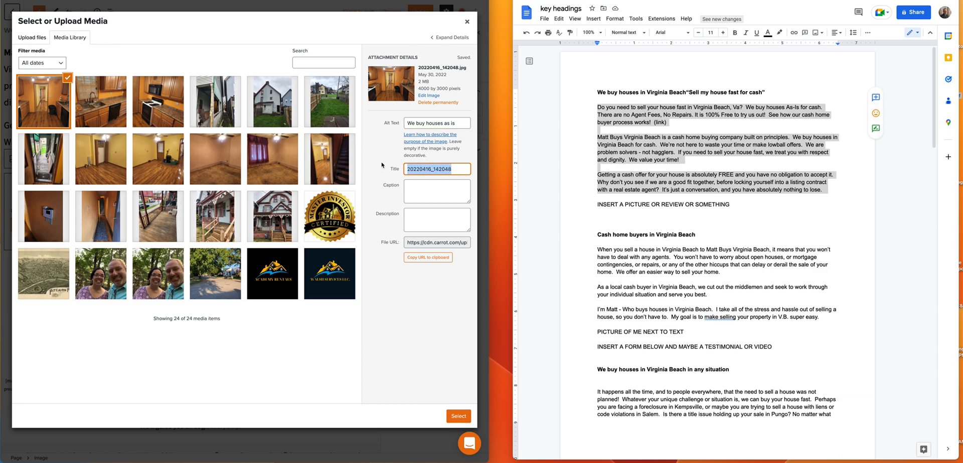
pyautogui.write('houses as is')
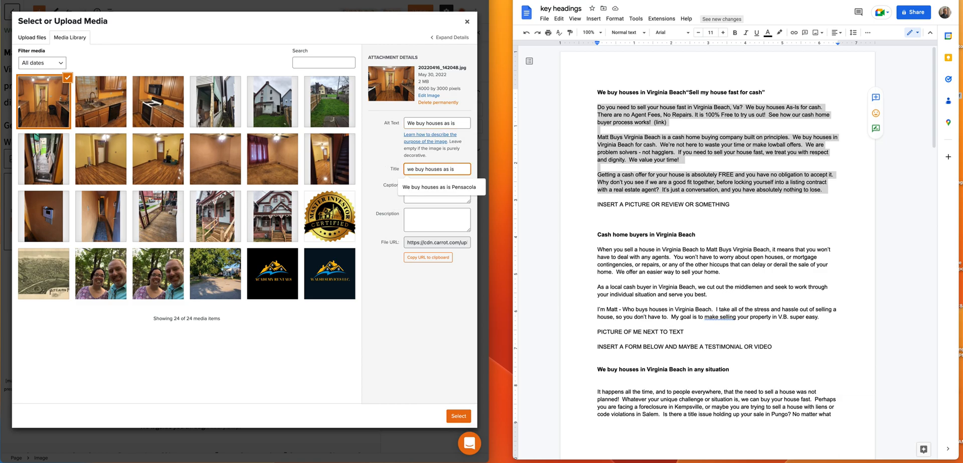
pyautogui.click(413, 302)
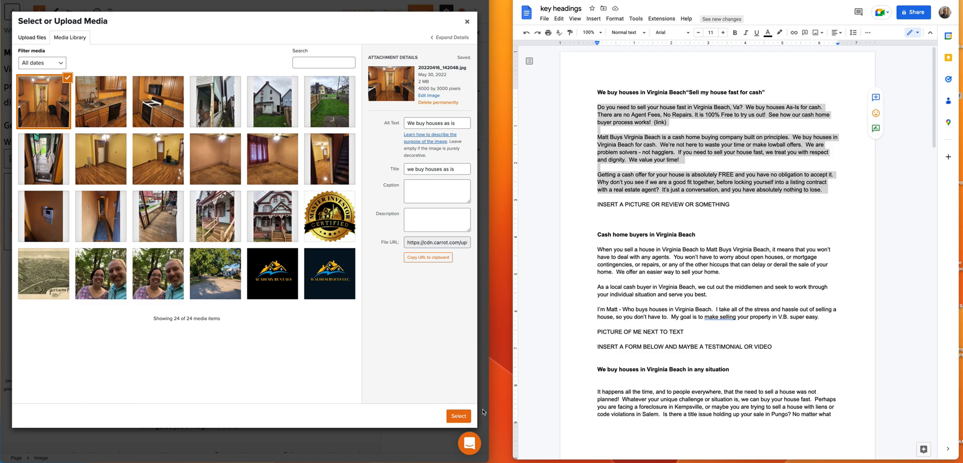
# Step: Insert the chosen kitchen photo below the "Getting a cash offer" paragraph and check how it sits with the surrounding text
pyautogui.click(459, 415)
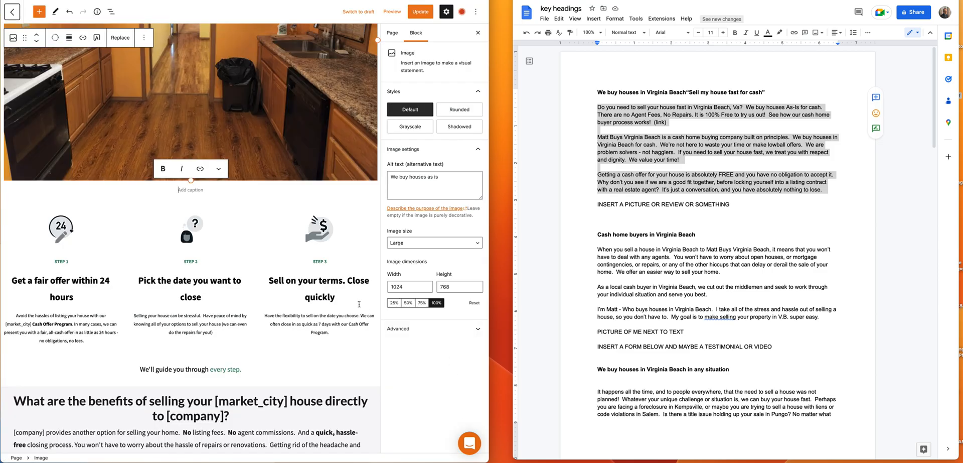
pyautogui.scroll(5, 291, 228)
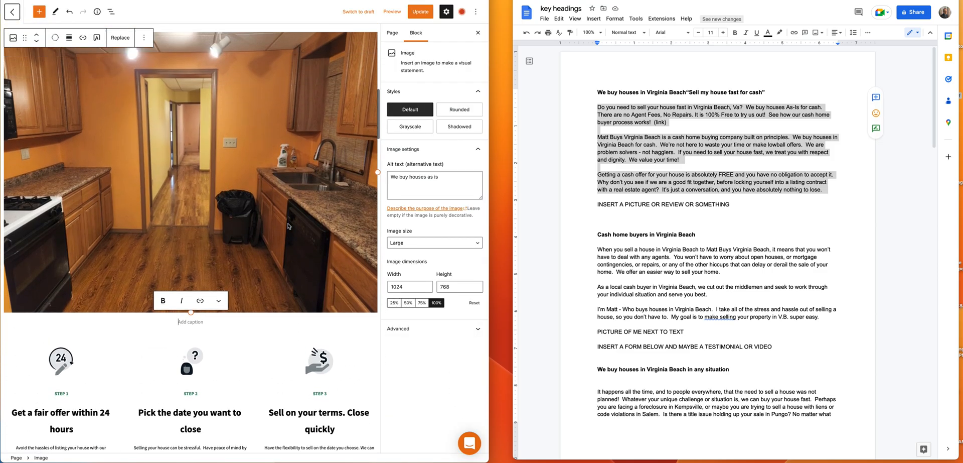
pyautogui.scroll(1, 287, 225)
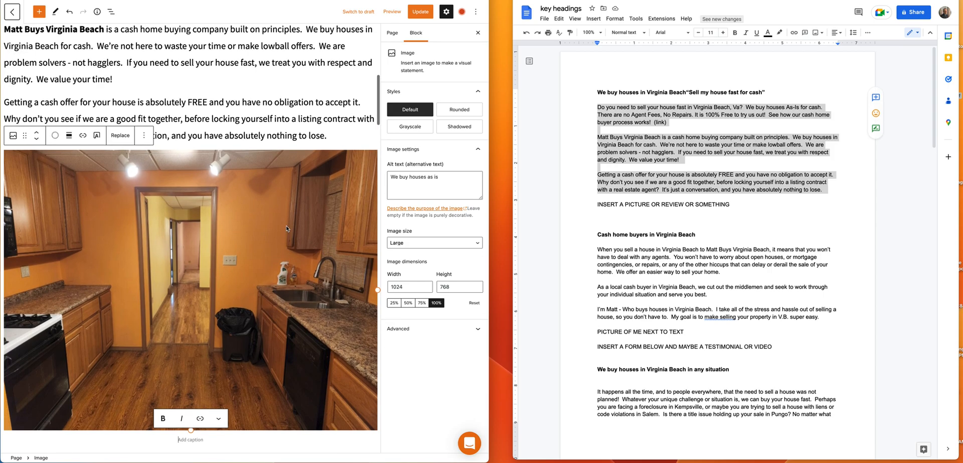
pyautogui.click(340, 136)
pyautogui.scroll(3, 281, 171)
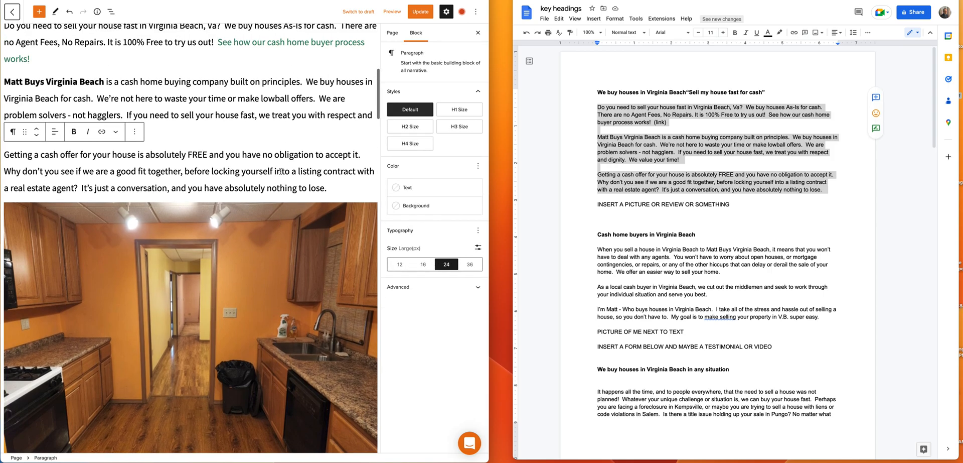
pyautogui.scroll(-3, 281, 182)
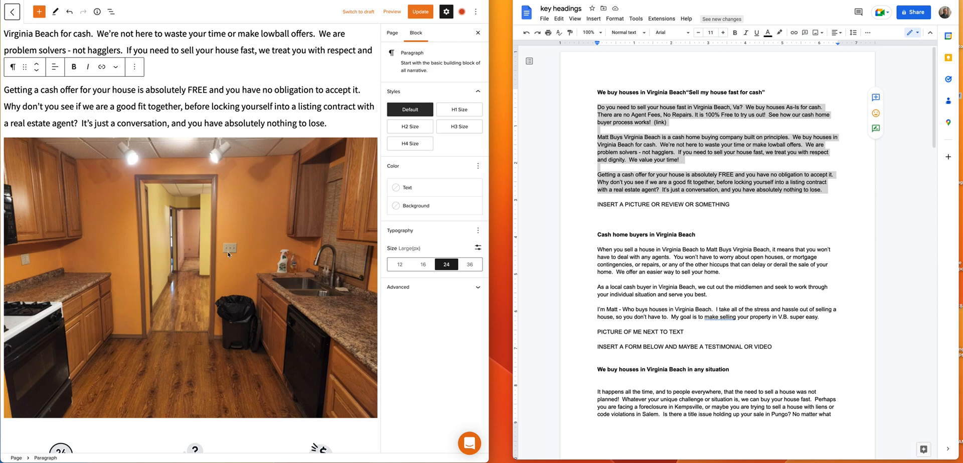
# Step: Scale the kitchen photo below the "Getting a cash offer" paragraph to 75% and check its fit on the page
pyautogui.click(296, 291)
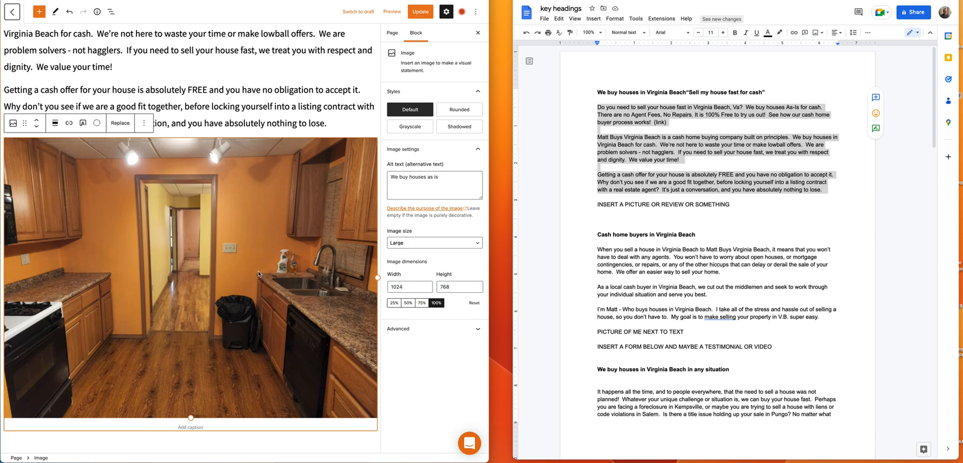
pyautogui.click(422, 302)
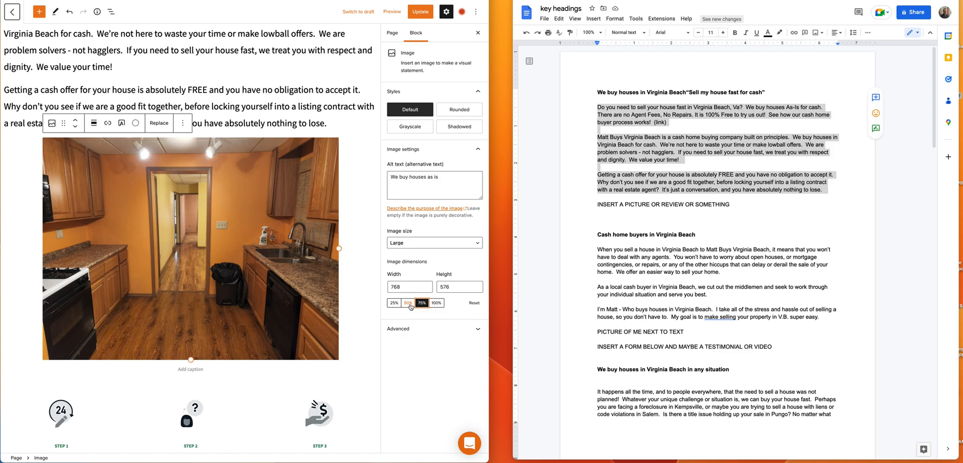
pyautogui.click(409, 303)
pyautogui.click(423, 303)
pyautogui.scroll(-2, 267, 282)
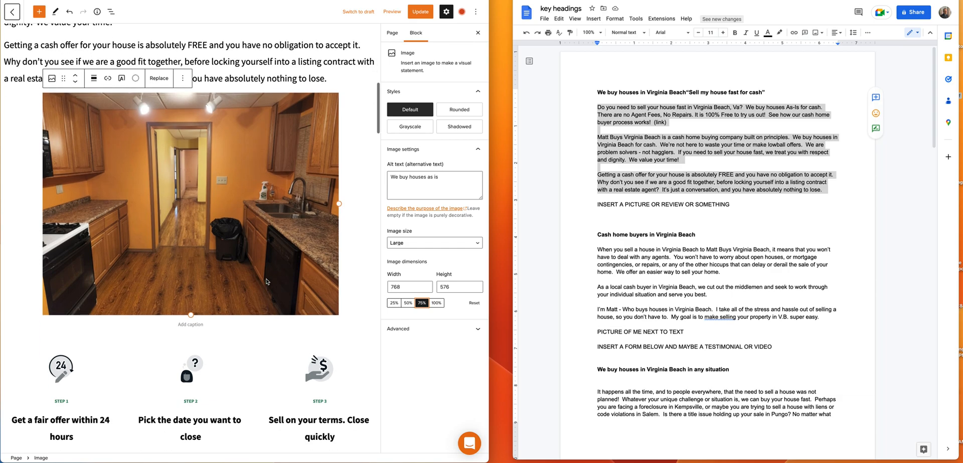
pyautogui.scroll(2, 267, 282)
pyautogui.scroll(-5, 99, 283)
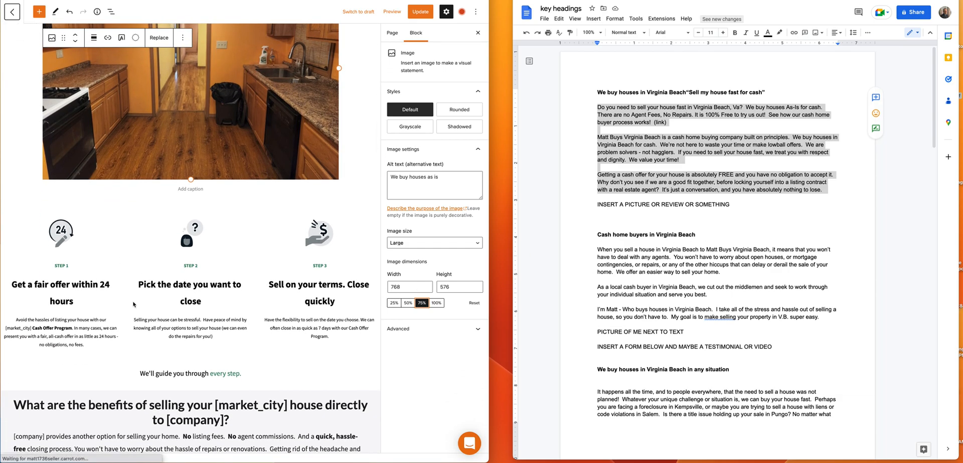
pyautogui.click(186, 287)
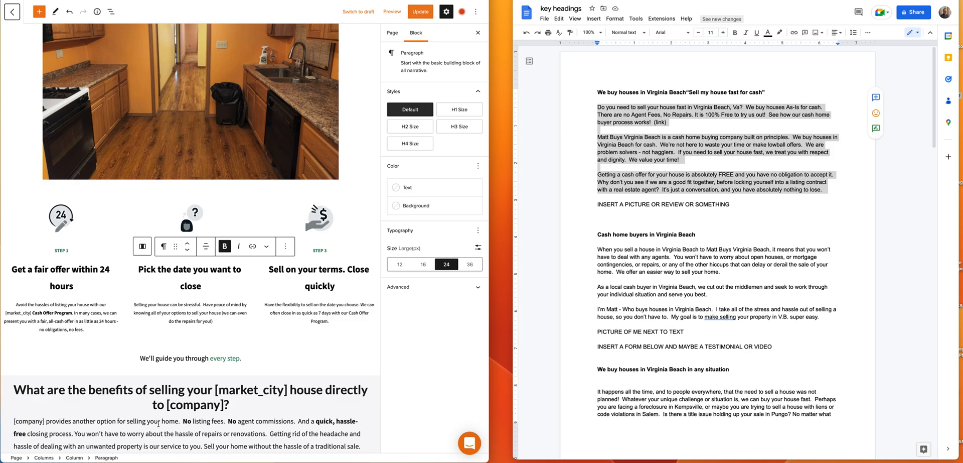
pyautogui.click(74, 457)
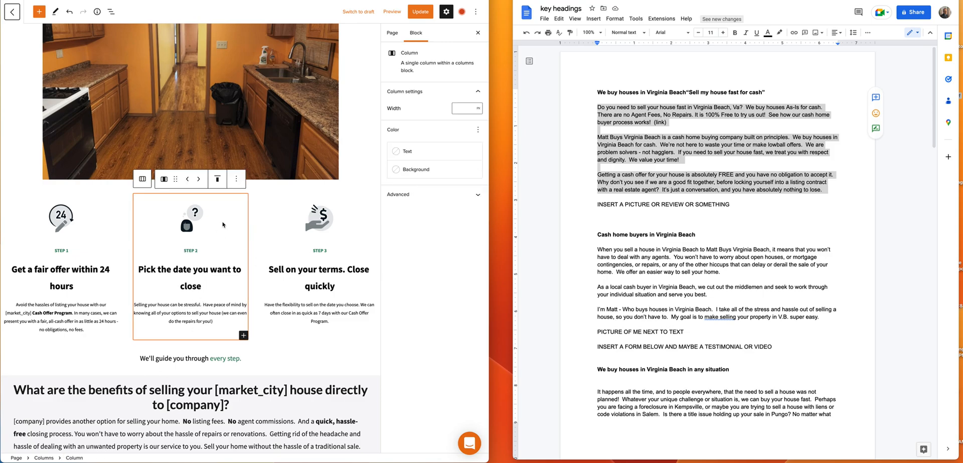
pyautogui.click(44, 457)
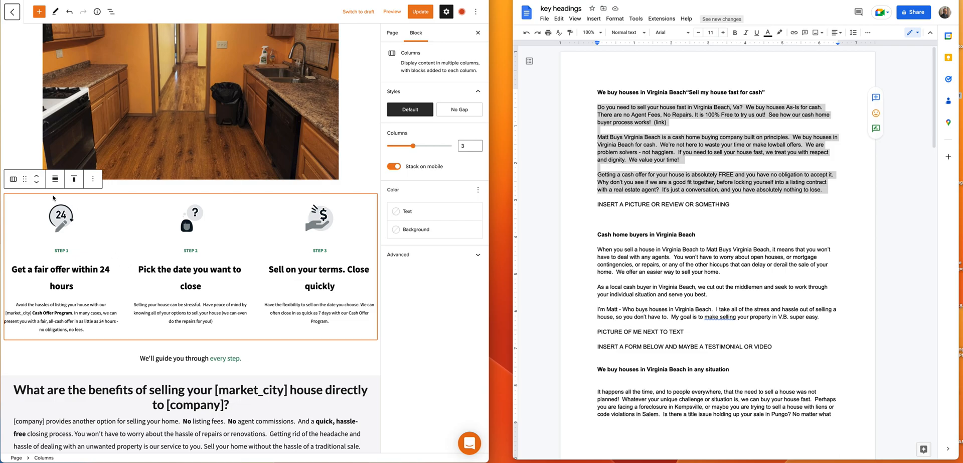
pyautogui.click(13, 179)
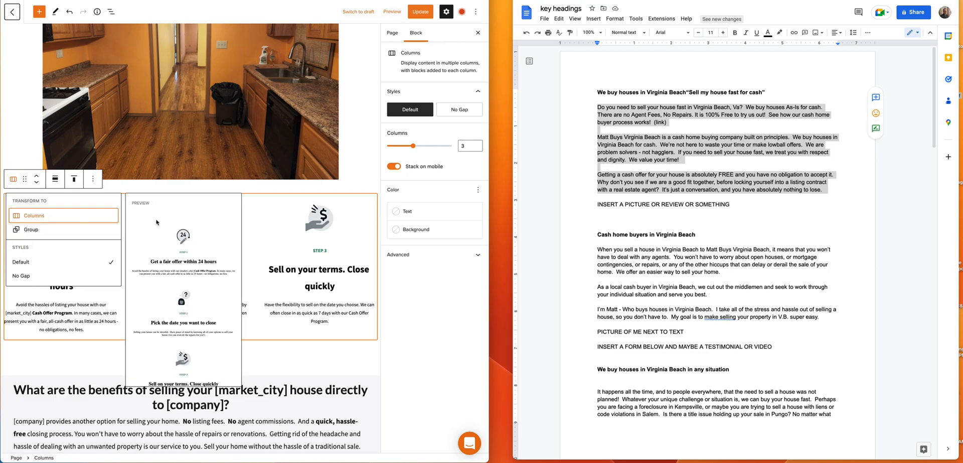
pyautogui.click(262, 192)
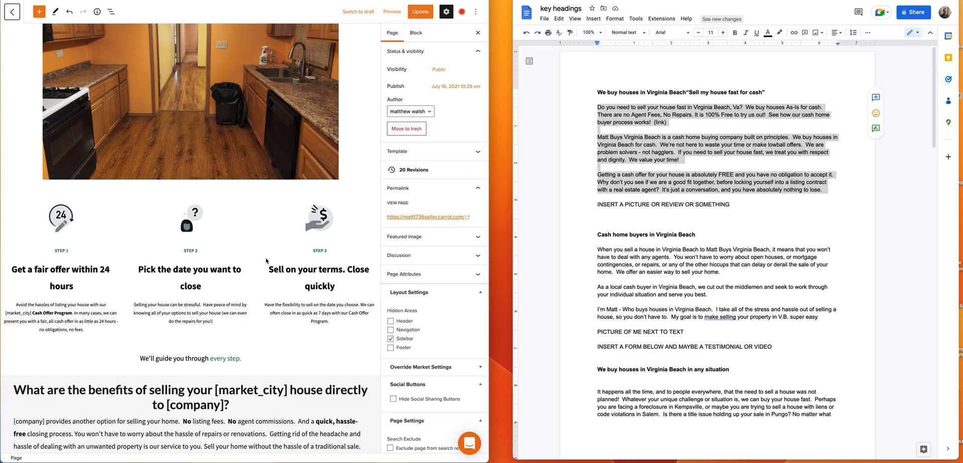
# Step: Review the three steps, the benefits section and the cash offer comparison against the next section in the key headings document
pyautogui.scroll(-1, 266, 289)
pyautogui.scroll(-1, 266, 289)
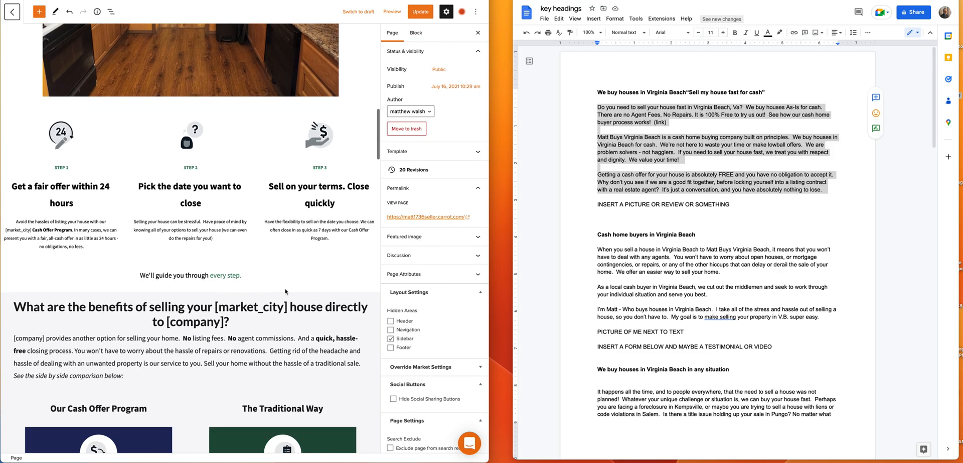
pyautogui.scroll(-1, 636, 246)
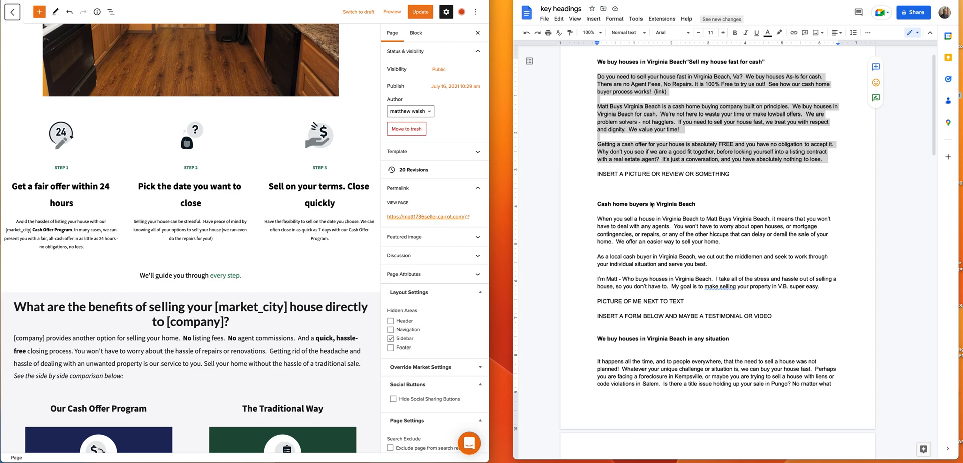
pyautogui.scroll(-2, 345, 290)
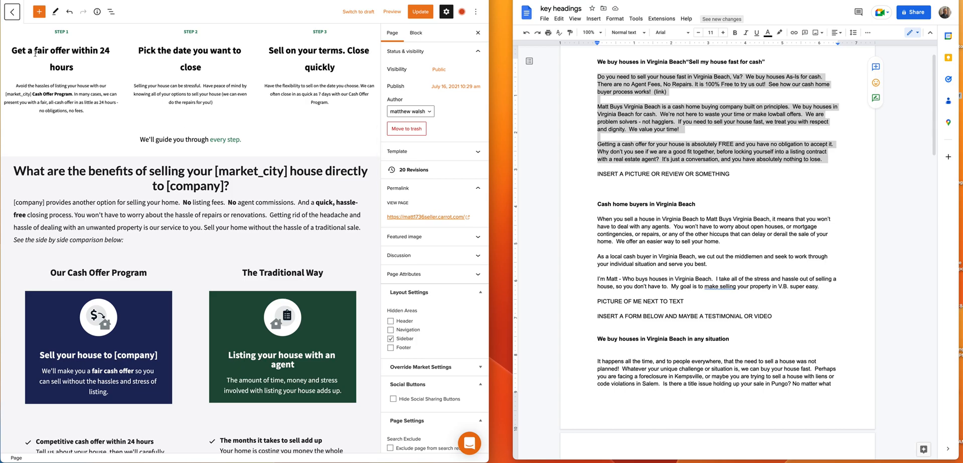
pyautogui.scroll(-1, 218, 142)
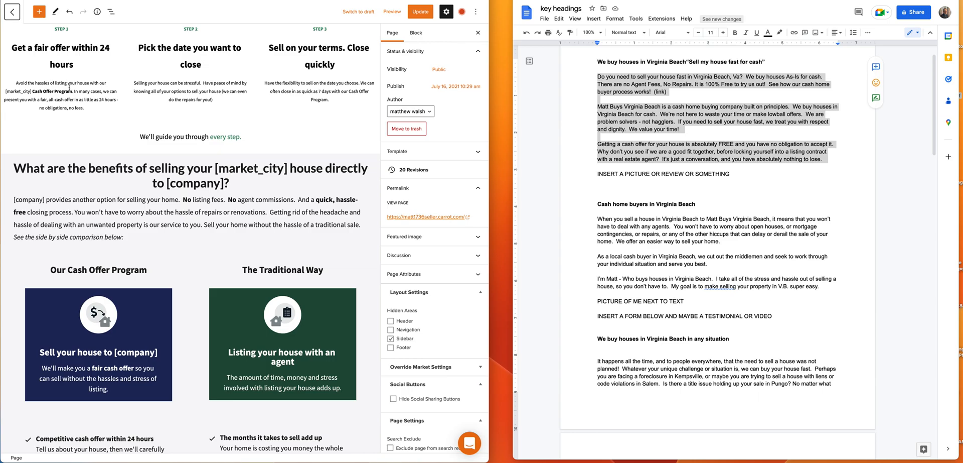
pyautogui.scroll(-1, 100, 151)
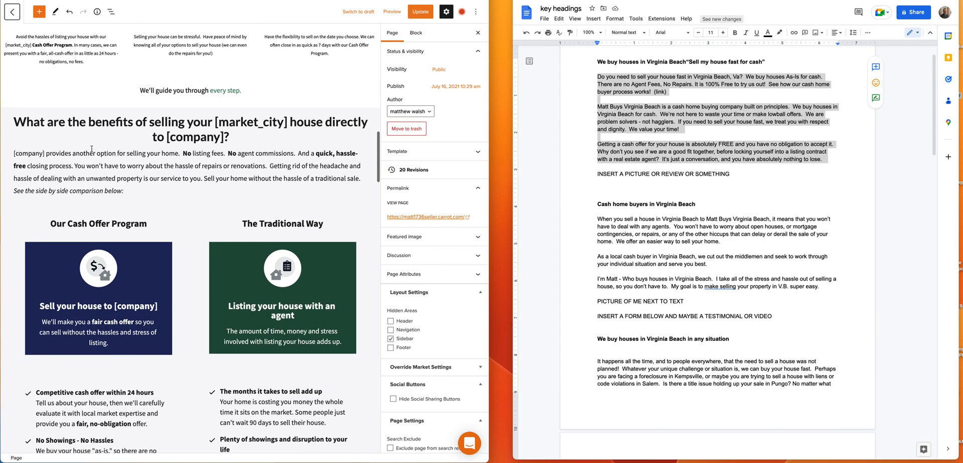
pyautogui.scroll(-10, 105, 160)
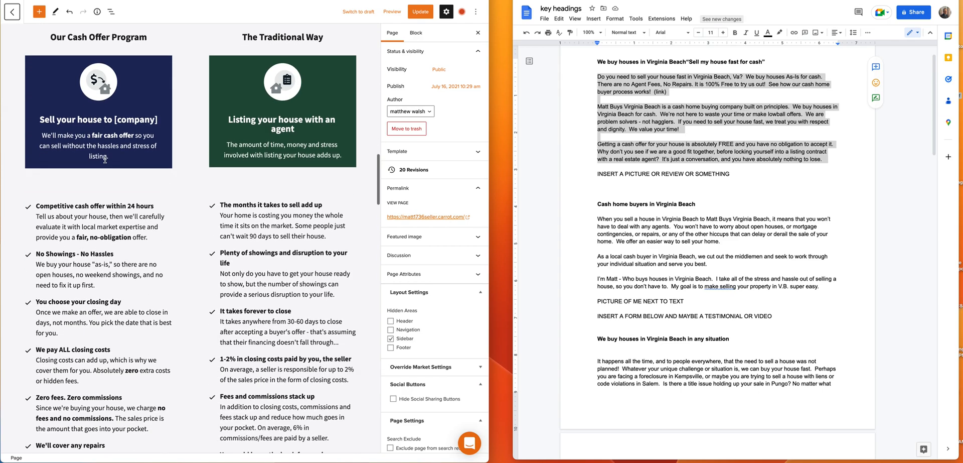
pyautogui.scroll(7, 104, 160)
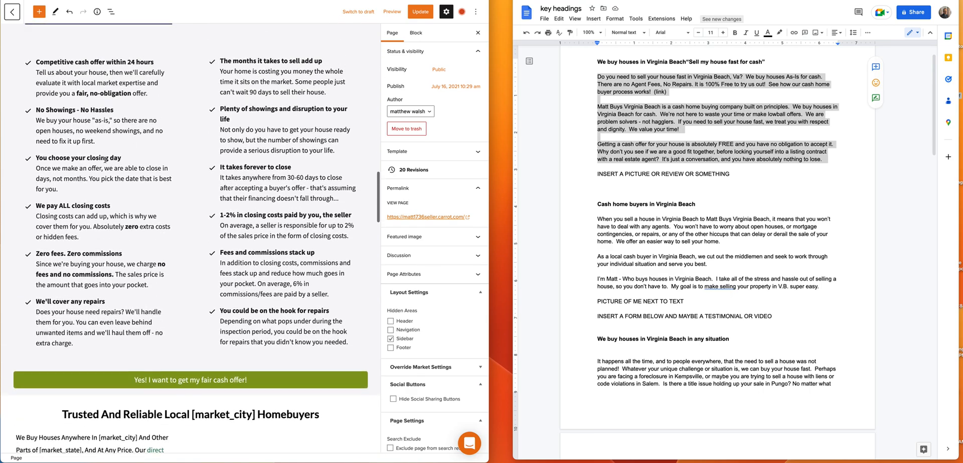
pyautogui.scroll(3, 105, 159)
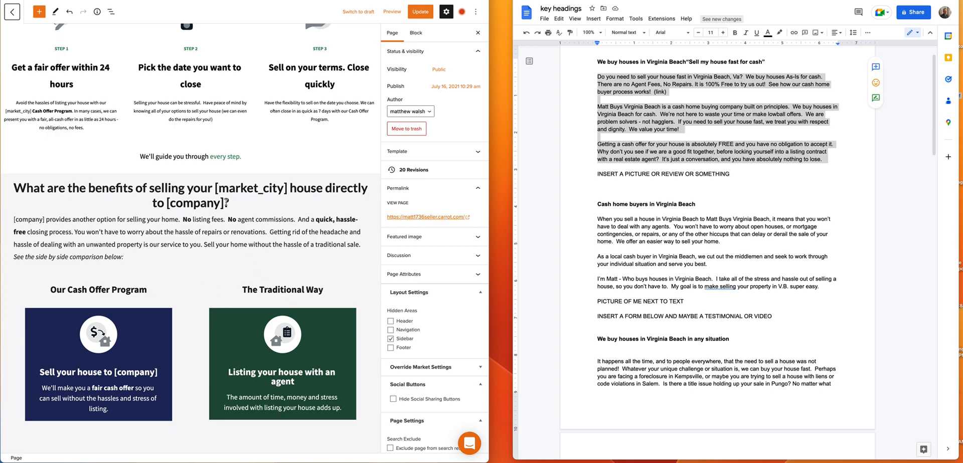
# Step: Replace the "What are the benefits of selling" heading text with "Cash Home Buyers In Virginia Beach"
pyautogui.click(233, 204)
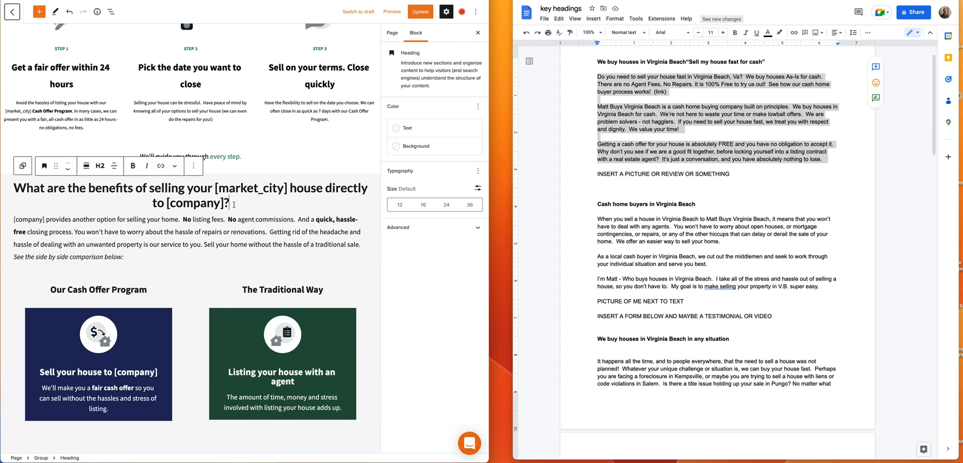
pyautogui.press('BackSpace')
pyautogui.press('BackSpace')
pyautogui.press('BackSpace')
pyautogui.press('BackSpace')
pyautogui.press('BackSpace')
pyautogui.press('BackSpace')
pyautogui.press('BackSpace')
pyautogui.press('BackSpace')
pyautogui.press('BackSpace')
pyautogui.press('BackSpace')
pyautogui.press('BackSpace')
pyautogui.press('BackSpace')
pyautogui.press('BackSpace')
pyautogui.press('BackSpace')
pyautogui.press('BackSpace')
pyautogui.press('BackSpace')
pyautogui.press('BackSpace')
pyautogui.press('BackSpace')
pyautogui.press('BackSpace')
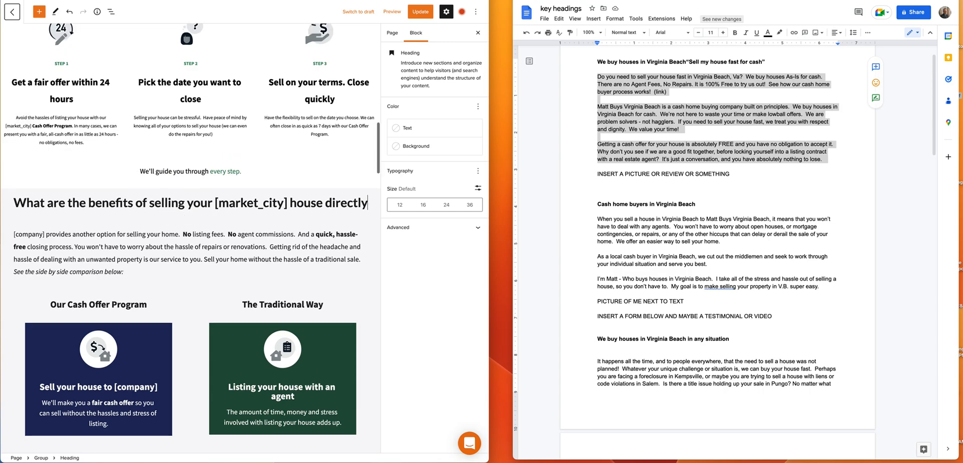
pyautogui.press('BackSpace')
pyautogui.press('BackSpace')
pyautogui.press('BackSpace')
pyautogui.press('BackSpace')
pyautogui.press('BackSpace')
pyautogui.press('BackSpace')
pyautogui.press('BackSpace')
pyautogui.press('BackSpace')
pyautogui.press('BackSpace')
pyautogui.press('BackSpace')
pyautogui.press('BackSpace')
pyautogui.press('BackSpace')
pyautogui.press('BackSpace')
pyautogui.press('BackSpace')
pyautogui.press('BackSpace')
pyautogui.press('BackSpace')
pyautogui.press('BackSpace')
pyautogui.press('BackSpace')
pyautogui.press('BackSpace')
pyautogui.press('BackSpace')
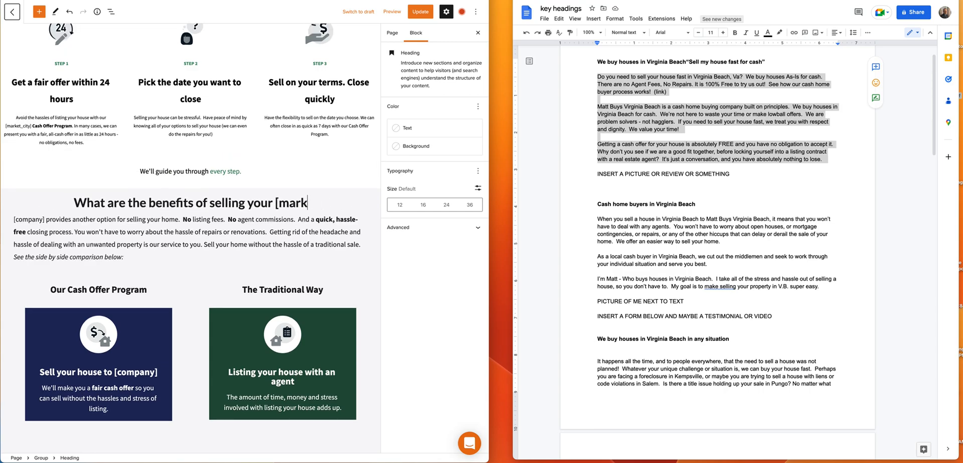
pyautogui.press('BackSpace')
pyautogui.press('BackSpace')
pyautogui.press('BackSpace')
pyautogui.press('BackSpace')
pyautogui.press('BackSpace')
pyautogui.press('BackSpace')
pyautogui.press('BackSpace')
pyautogui.press('BackSpace')
pyautogui.press('BackSpace')
pyautogui.press('BackSpace')
pyautogui.press('BackSpace')
pyautogui.press('BackSpace')
pyautogui.press('BackSpace')
pyautogui.press('BackSpace')
pyautogui.press('BackSpace')
pyautogui.press('BackSpace')
pyautogui.press('BackSpace')
pyautogui.press('BackSpace')
pyautogui.press('BackSpace')
pyautogui.press('BackSpace')
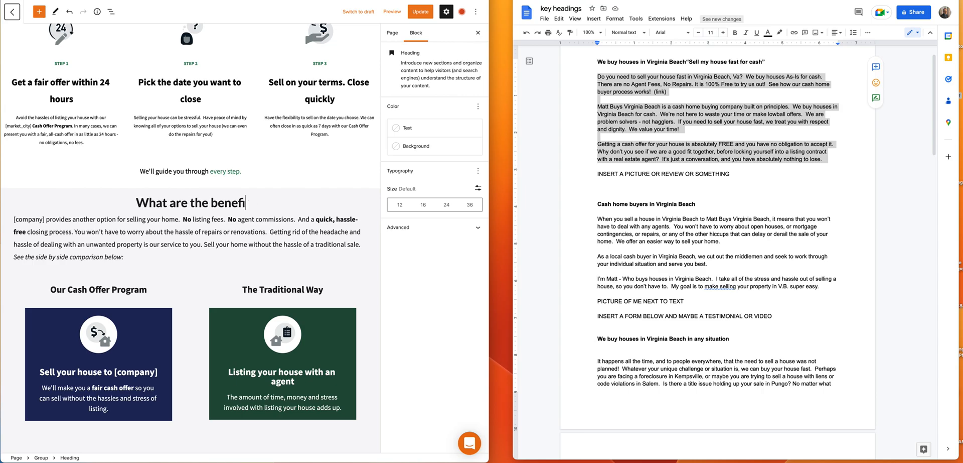
pyautogui.press('BackSpace')
pyautogui.press('BackSpace')
pyautogui.press('BackSpace')
pyautogui.press('BackSpace')
pyautogui.press('BackSpace')
pyautogui.press('BackSpace')
pyautogui.press('BackSpace')
pyautogui.press('BackSpace')
pyautogui.press('BackSpace')
pyautogui.press('BackSpace')
pyautogui.press('BackSpace')
pyautogui.press('BackSpace')
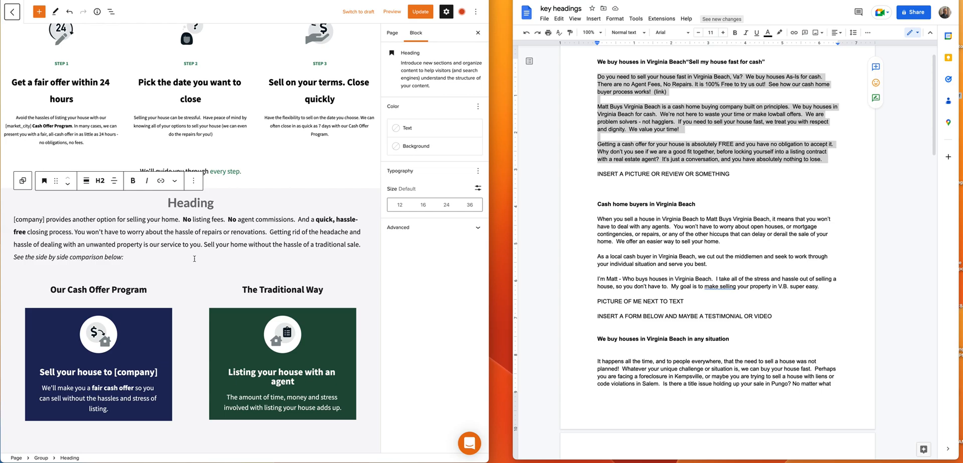
pyautogui.write('Cas')
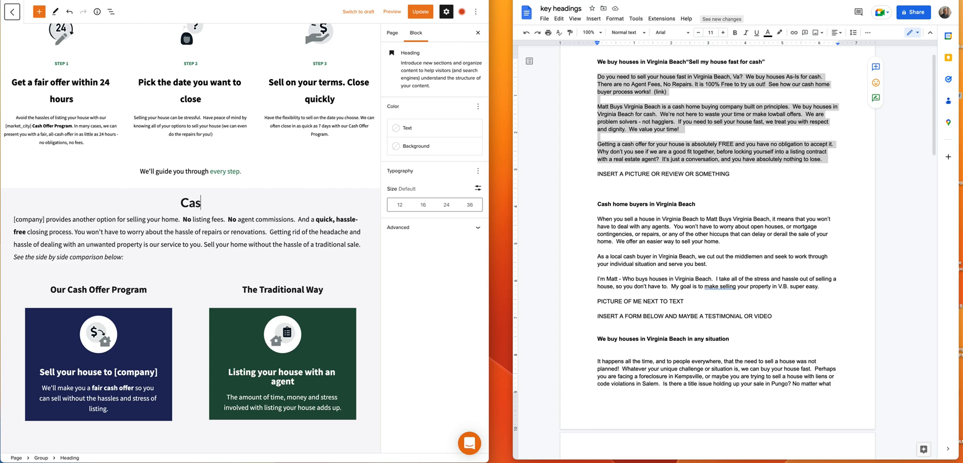
pyautogui.write('h Home Buy')
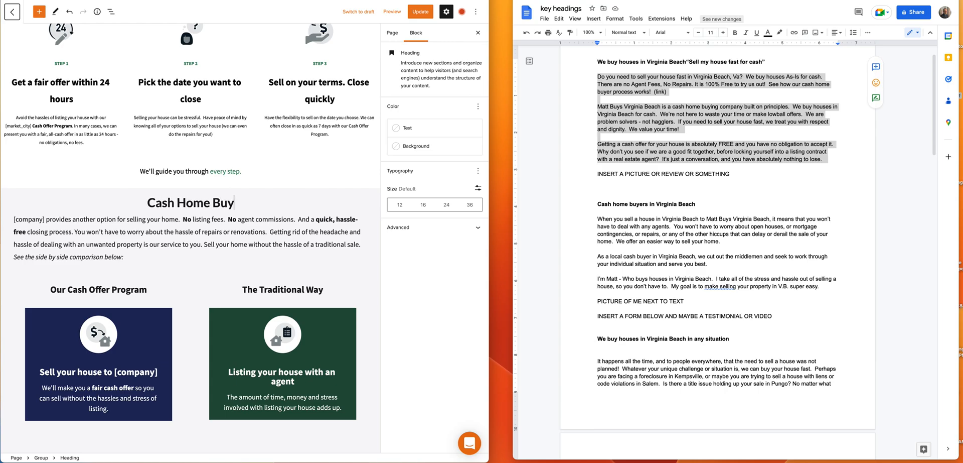
pyautogui.write('ers I')
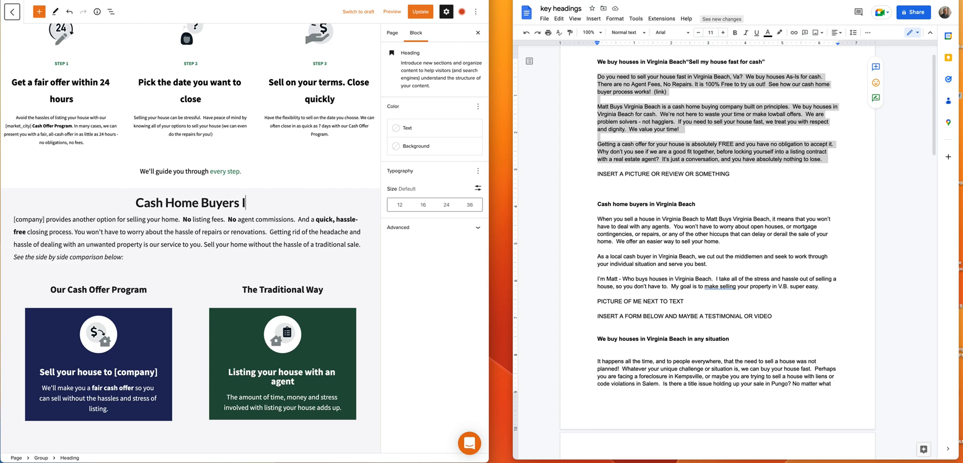
pyautogui.write('n Virginia Beach')
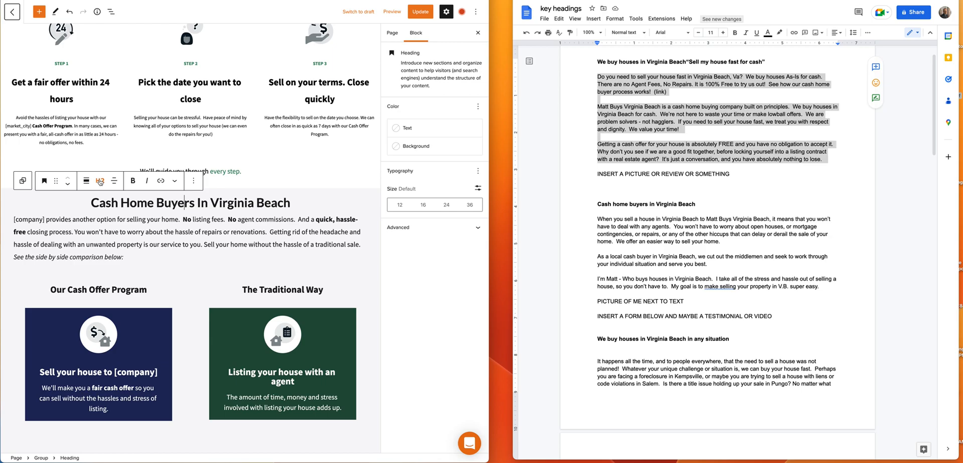
# Step: Replace the text before "Sell your home without the hassle" with the document's paragraph beginning "When you sell a house in Virginia Beach"
pyautogui.click(92, 227)
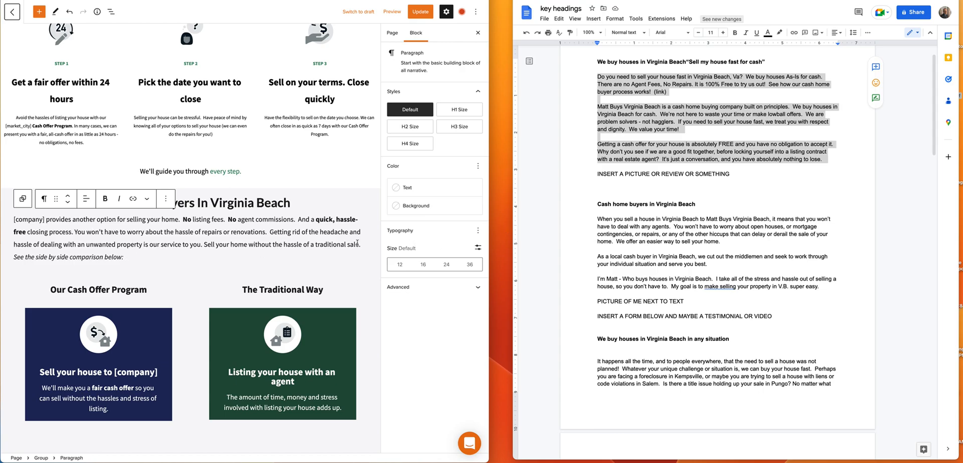
pyautogui.moveTo(598, 219); pyautogui.dragTo(696, 233)
pyautogui.moveTo(721, 238); pyautogui.dragTo(723, 242)
pyautogui.press('super+c')
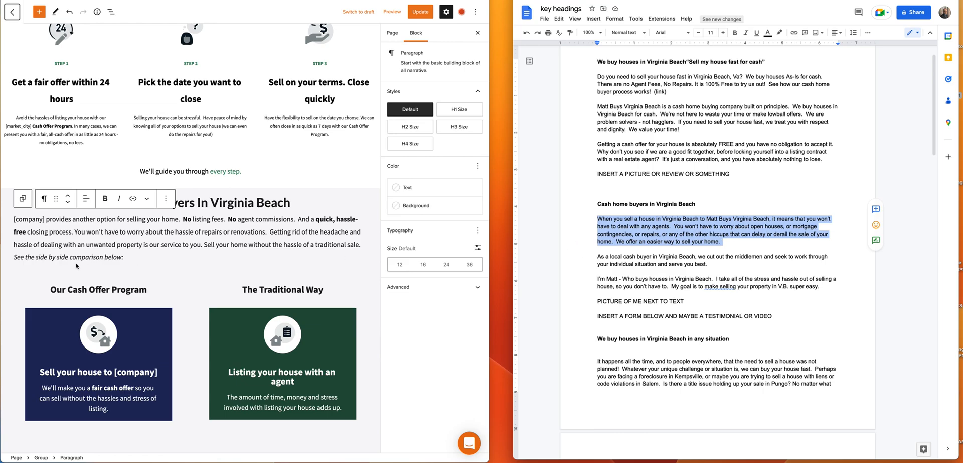
pyautogui.click(119, 245)
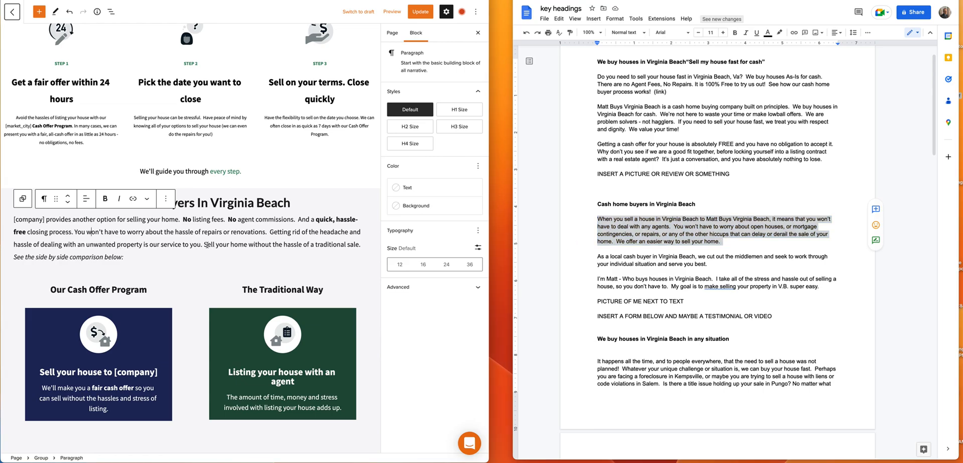
pyautogui.moveTo(203, 245); pyautogui.dragTo(12, 221)
pyautogui.press('BackSpace')
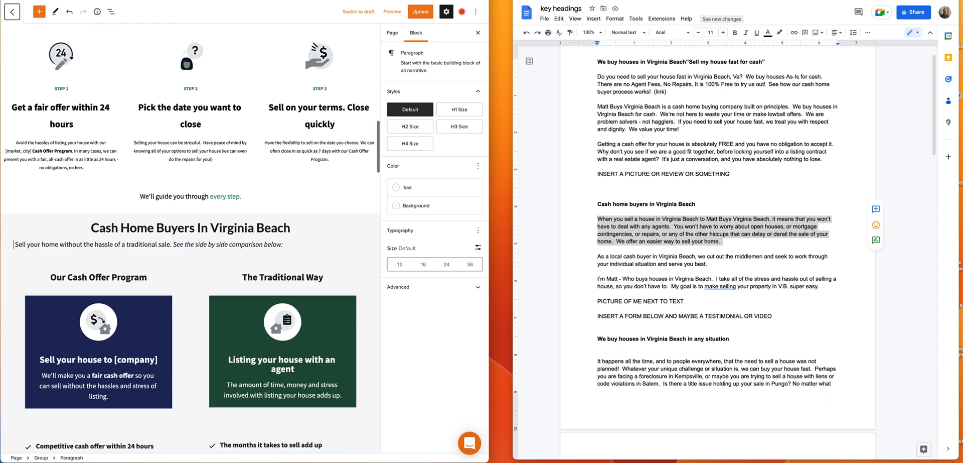
pyautogui.press('super+v')
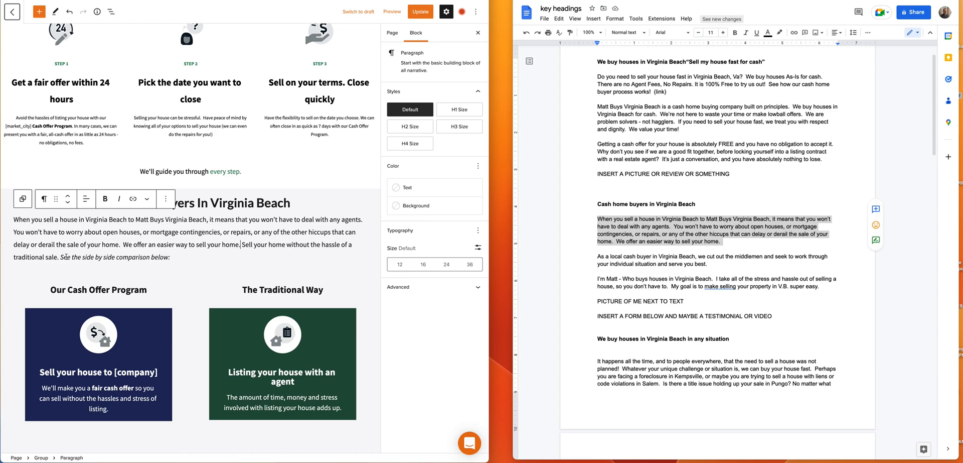
# Step: Make "Matt Buys Virginia Beach," bold in the paragraph under the "Cash Home Buyers In Virginia Beach" heading
pyautogui.scroll(2, 232, 298)
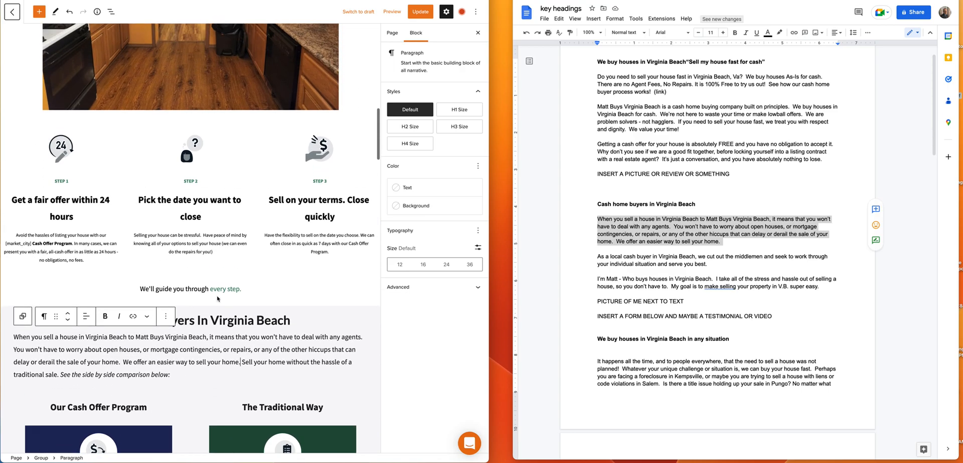
pyautogui.scroll(-3, 217, 296)
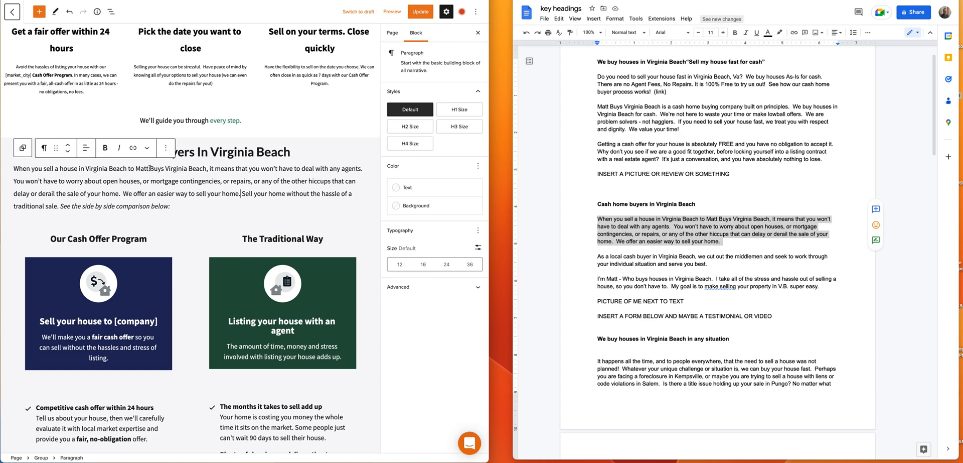
pyautogui.moveTo(137, 168); pyautogui.dragTo(207, 169)
pyautogui.click(105, 148)
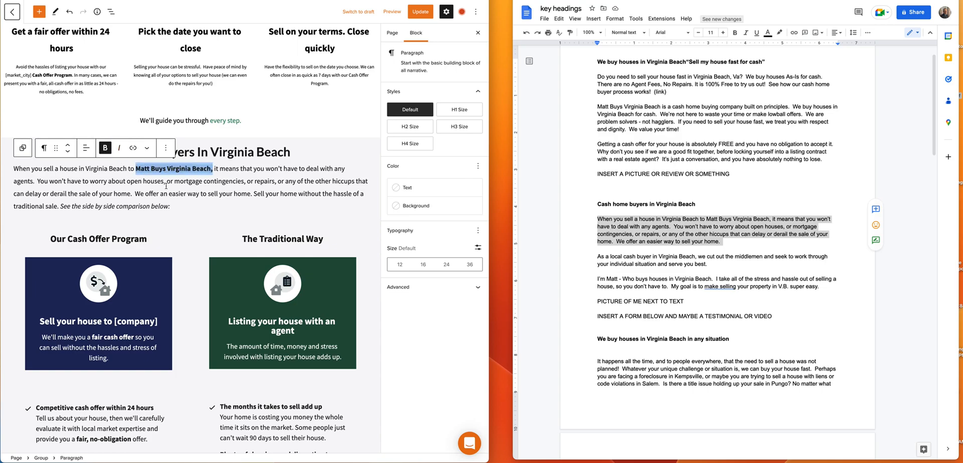
pyautogui.scroll(1, 205, 193)
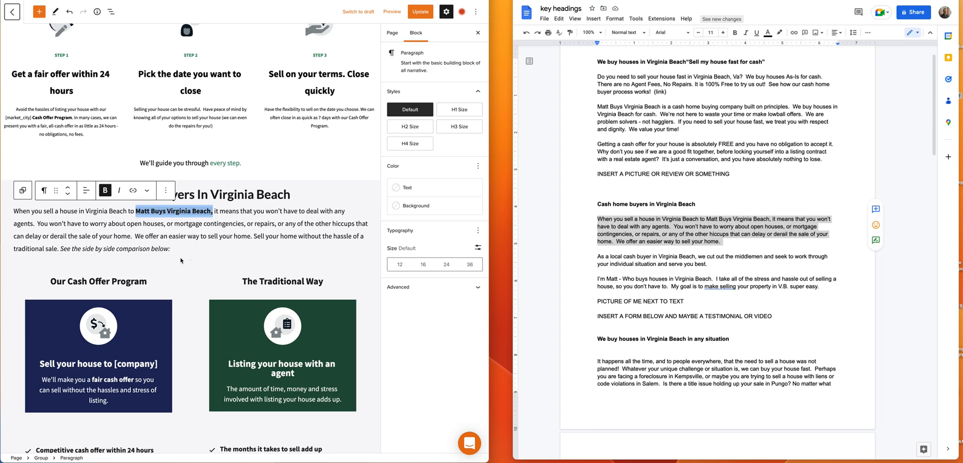
# Step: Review the cash offer comparison lists and the "Trusted And Reliable Local" section to find where the document's next paragraph fits
pyautogui.scroll(-5, 197, 286)
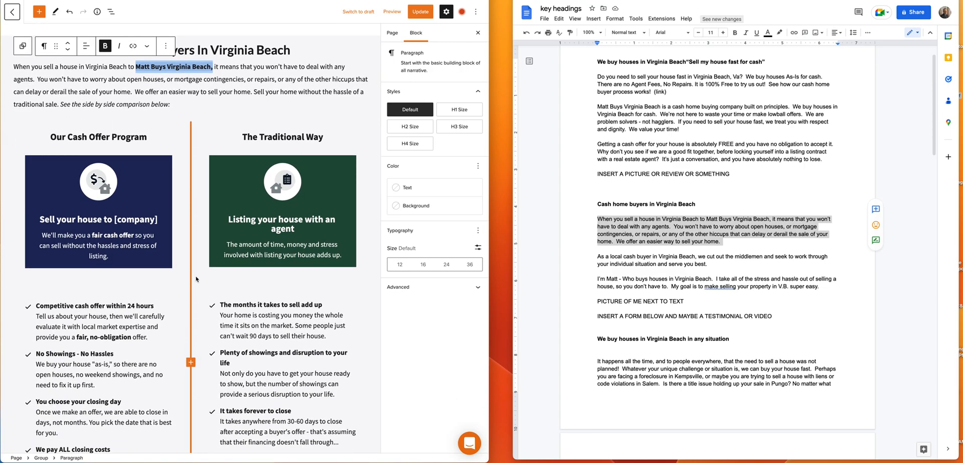
pyautogui.scroll(-5, 196, 279)
pyautogui.scroll(-1, 196, 279)
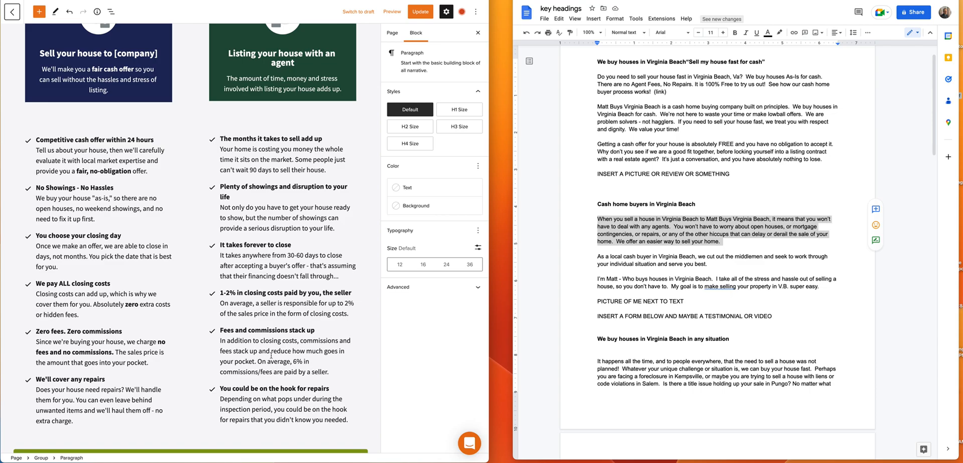
pyautogui.scroll(4, 89, 272)
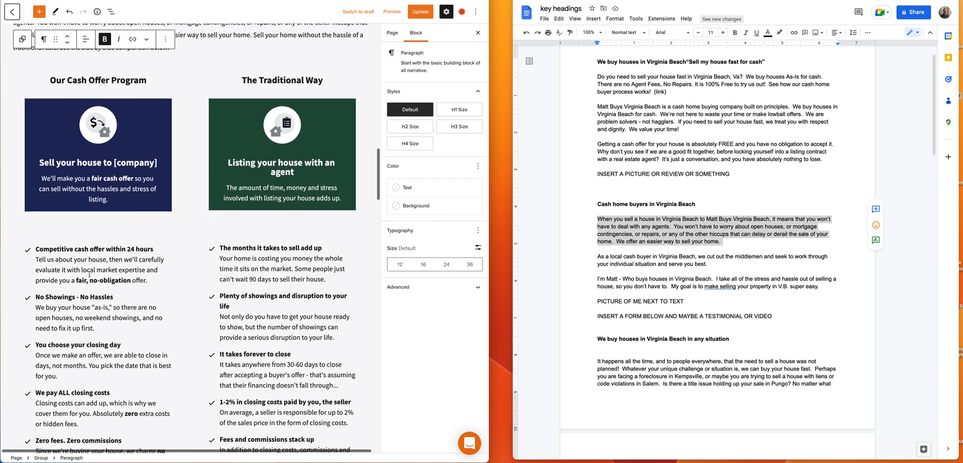
pyautogui.scroll(-2, 87, 274)
pyautogui.scroll(-5, 87, 274)
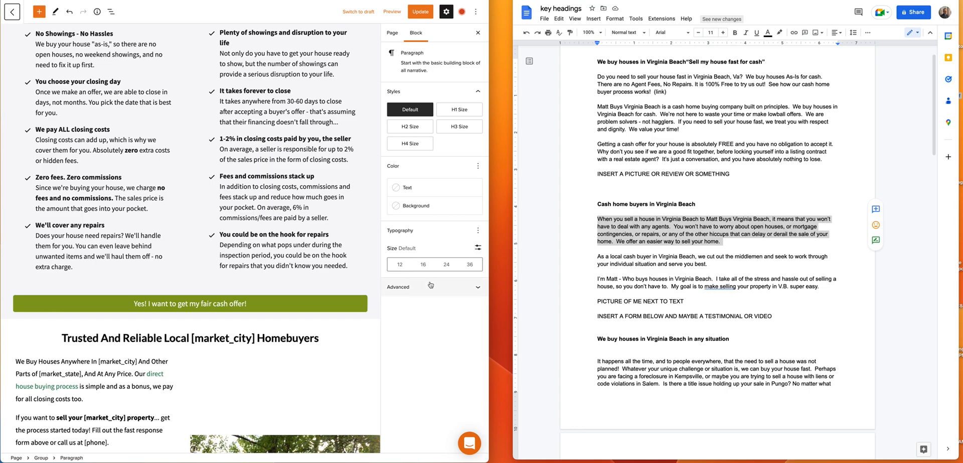
pyautogui.scroll(-1, 291, 274)
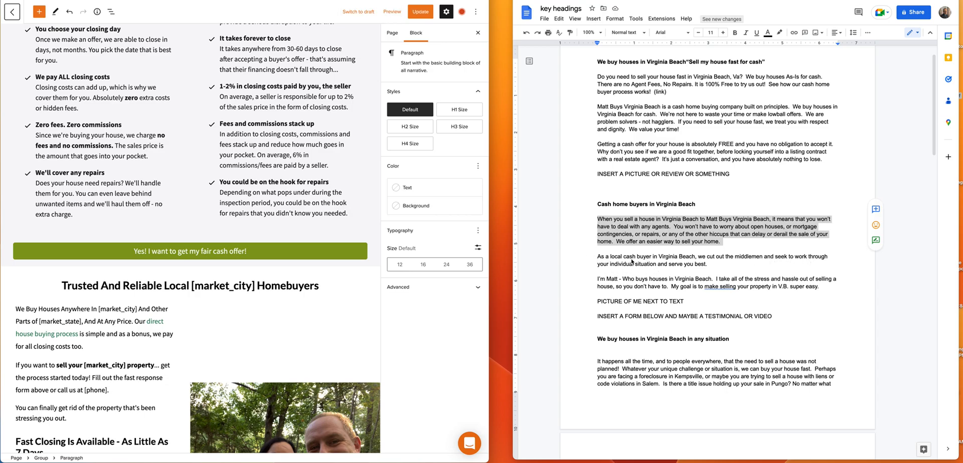
pyautogui.scroll(10, 176, 184)
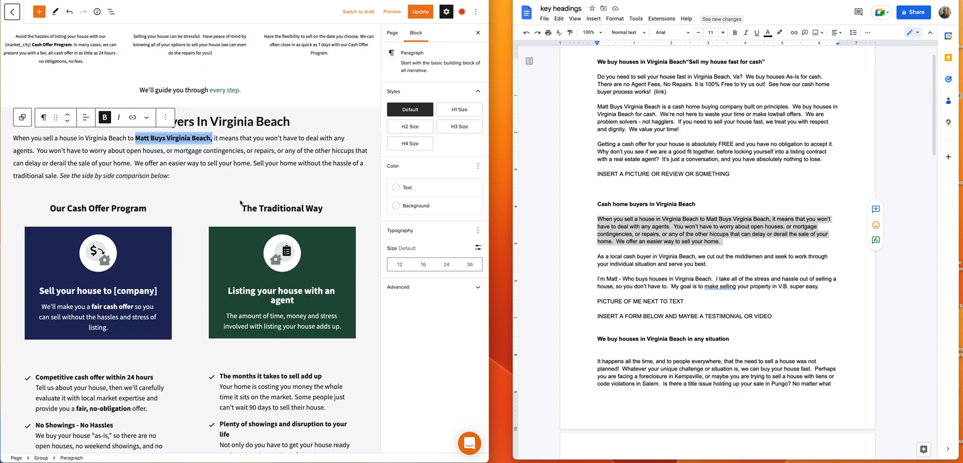
pyautogui.scroll(-7, 176, 180)
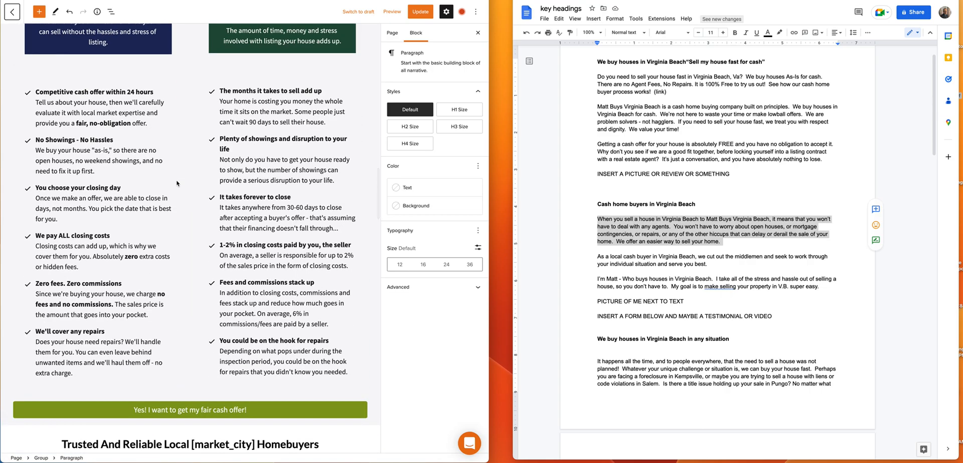
pyautogui.scroll(5, 177, 183)
pyautogui.scroll(3, 177, 183)
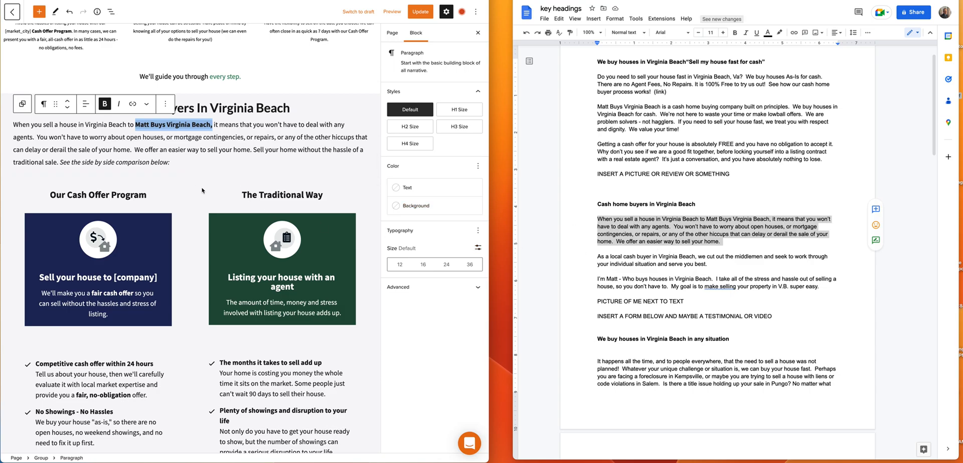
# Step: Split "Sell your home without the hassle of a traditional sale" into its own paragraph with an empty paragraph above it
pyautogui.click(254, 149)
pyautogui.press('Return')
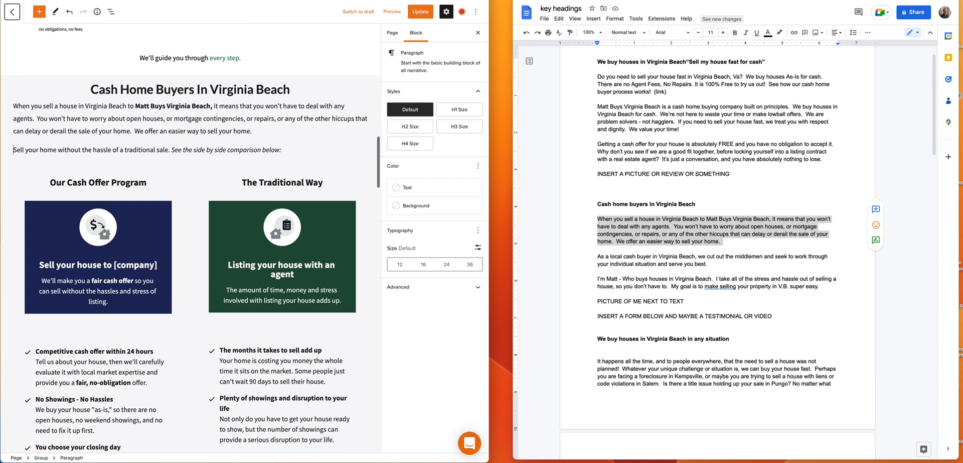
pyautogui.press('Return')
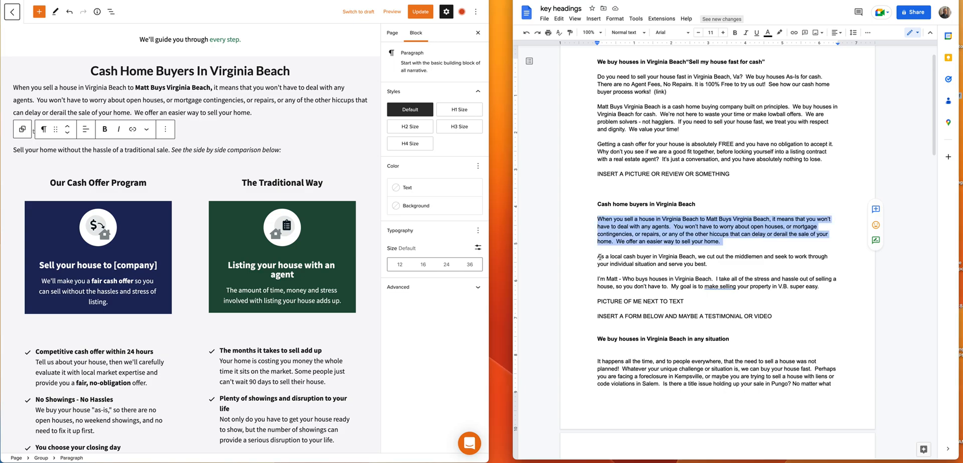
# Step: Fill the empty paragraph with the document's text beginning "As a local cash buyer in Virginia Beach"
pyautogui.moveTo(598, 256); pyautogui.dragTo(711, 263)
pyautogui.press('super+c')
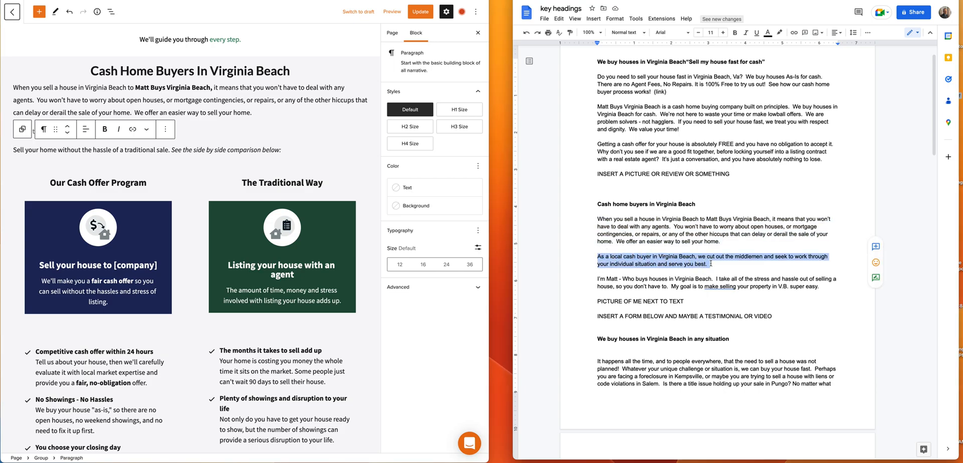
pyautogui.click(195, 153)
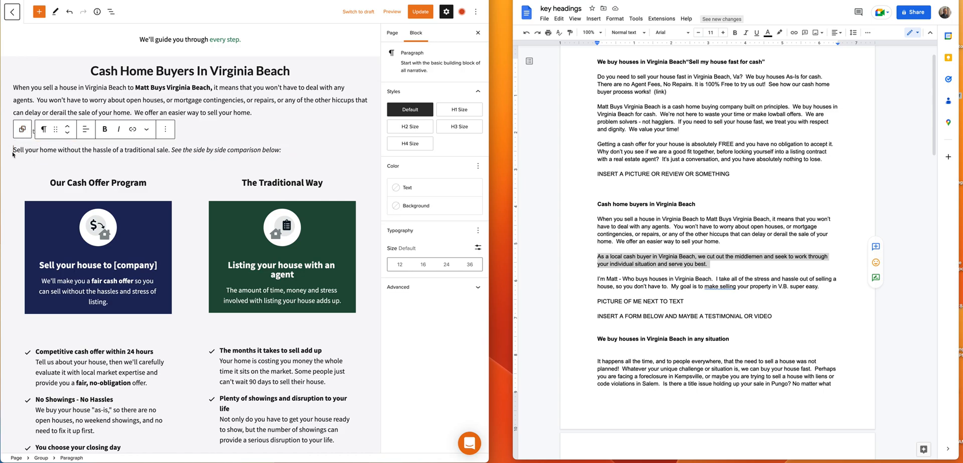
pyautogui.press('Return')
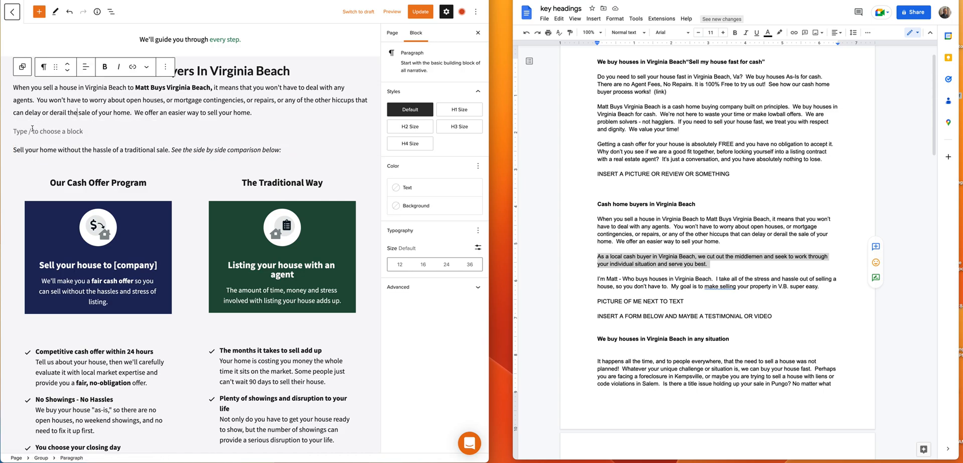
pyautogui.press('super+v')
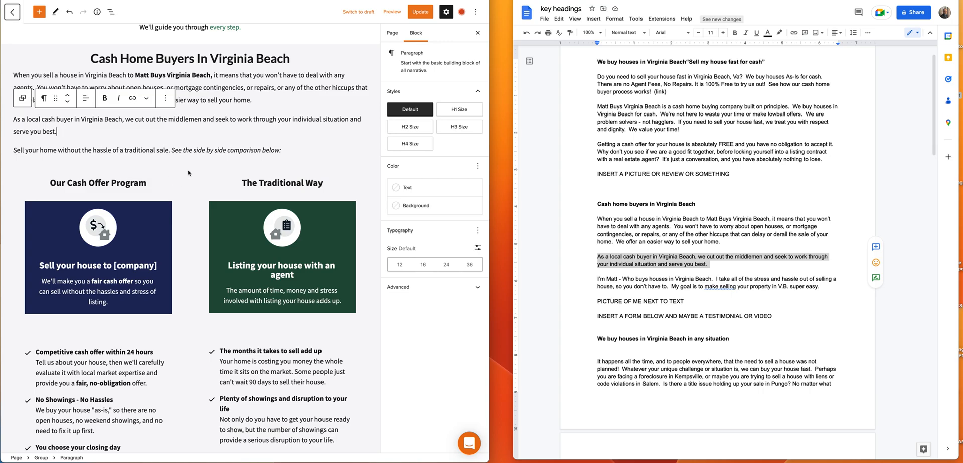
# Step: Compare the comparison lists, the "Trusted And Reliable Local" text and the couple's photo section with the remaining copy in the key headings document
pyautogui.scroll(-6, 200, 221)
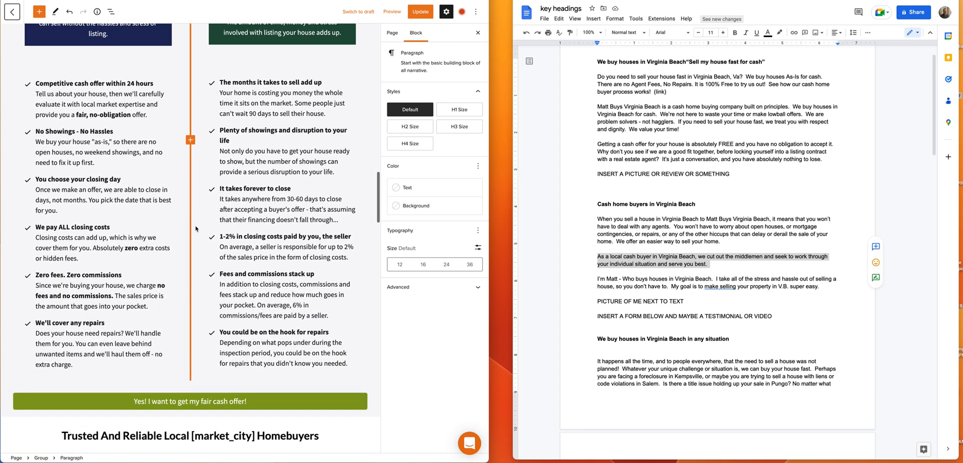
pyautogui.scroll(-3, 196, 229)
pyautogui.scroll(2, 195, 229)
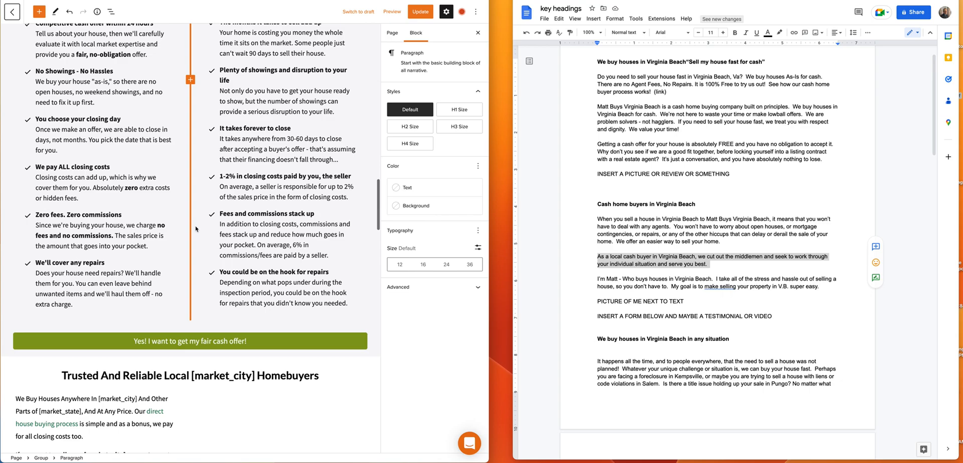
pyautogui.scroll(3, 196, 229)
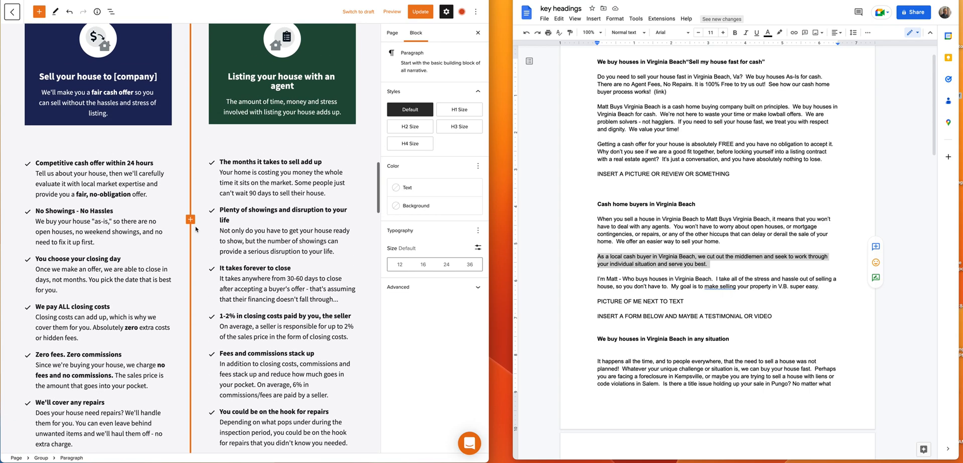
pyautogui.scroll(-4, 196, 228)
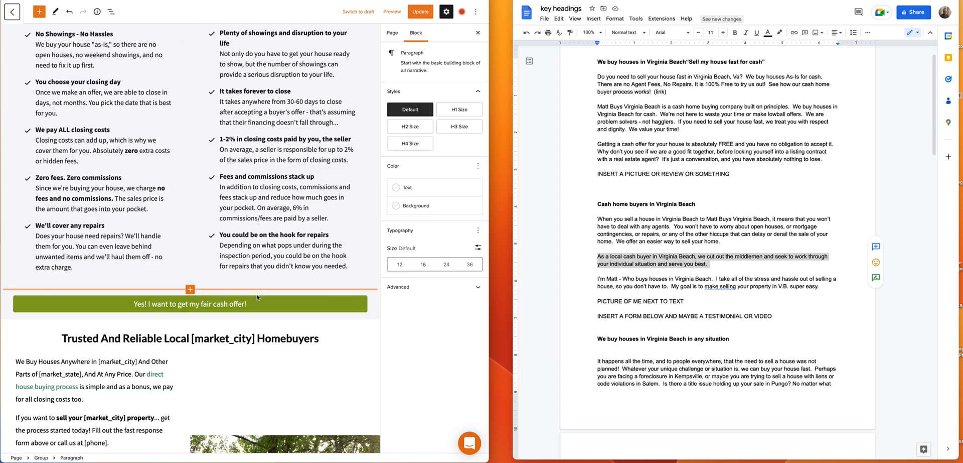
pyautogui.scroll(-2, 259, 295)
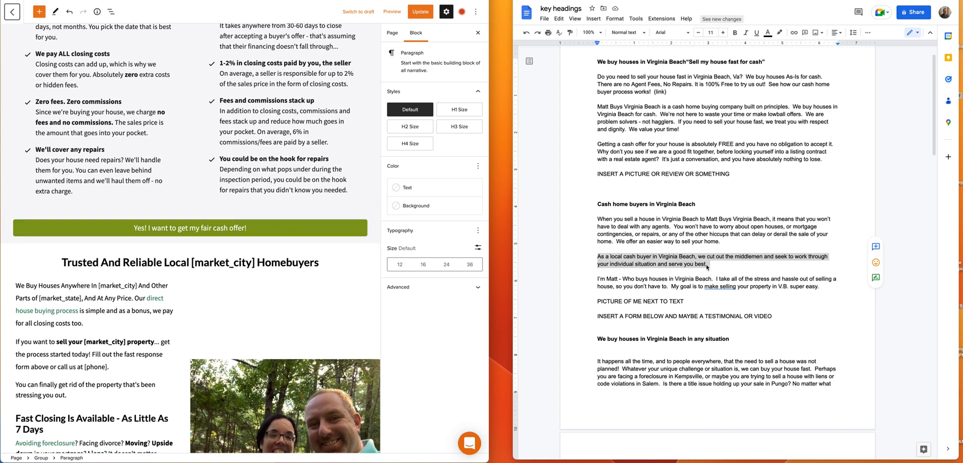
pyautogui.scroll(-2, 628, 255)
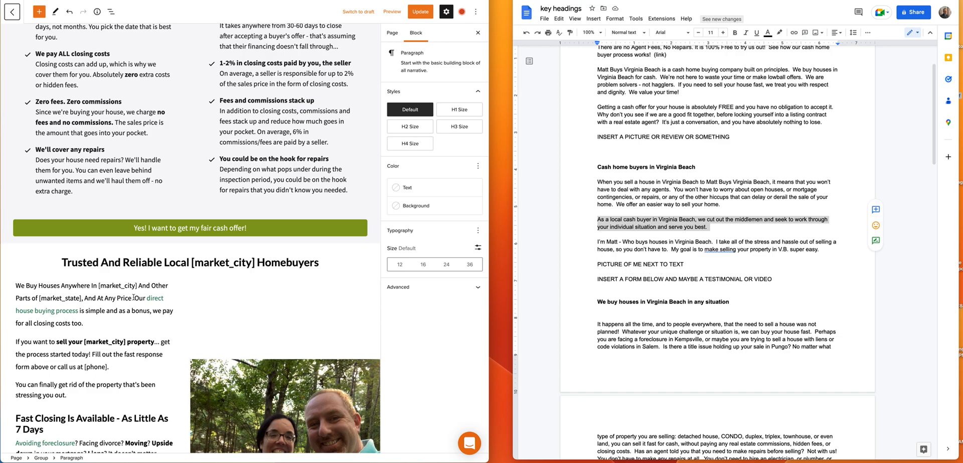
pyautogui.scroll(-4, 134, 297)
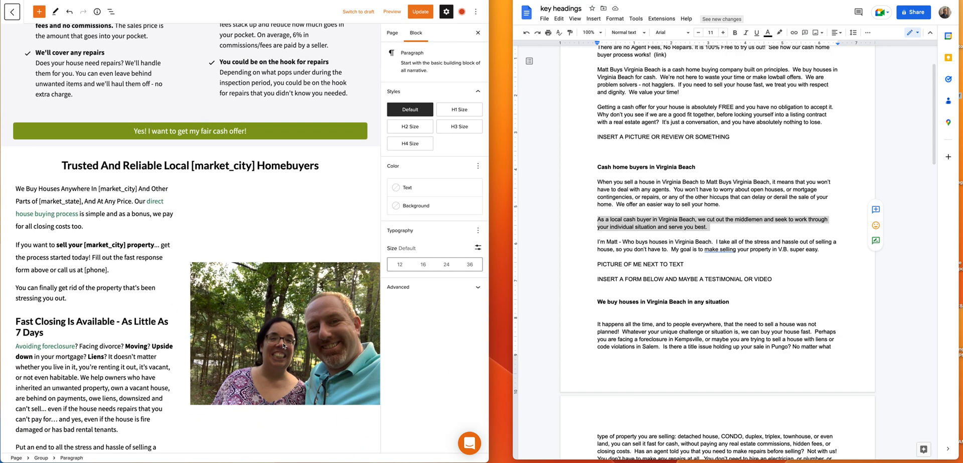
pyautogui.scroll(-5, 133, 319)
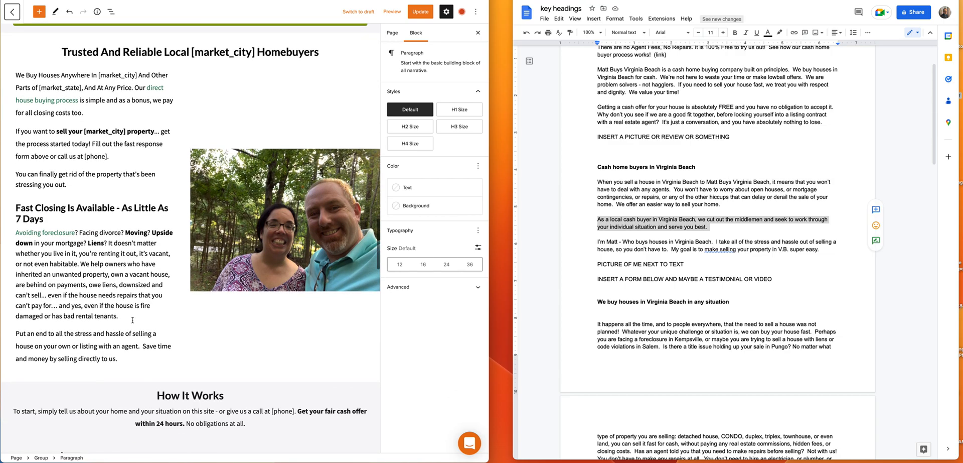
pyautogui.scroll(6, 133, 320)
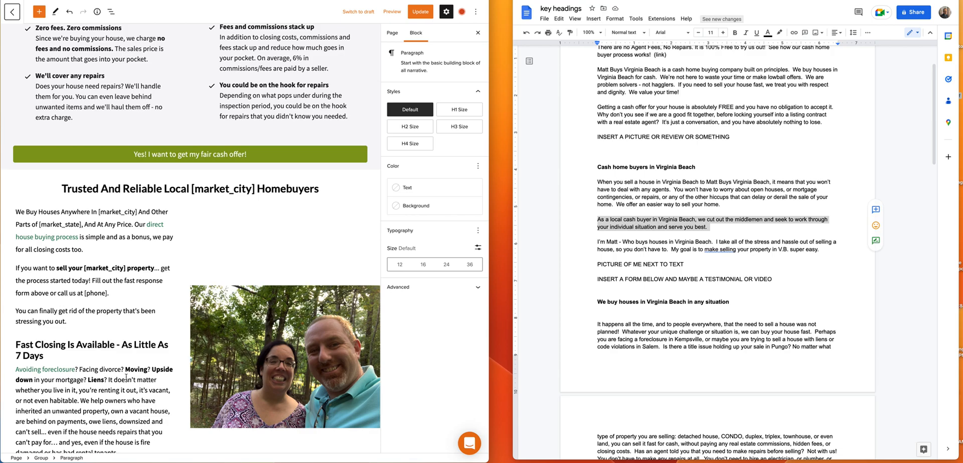
pyautogui.scroll(1, 211, 341)
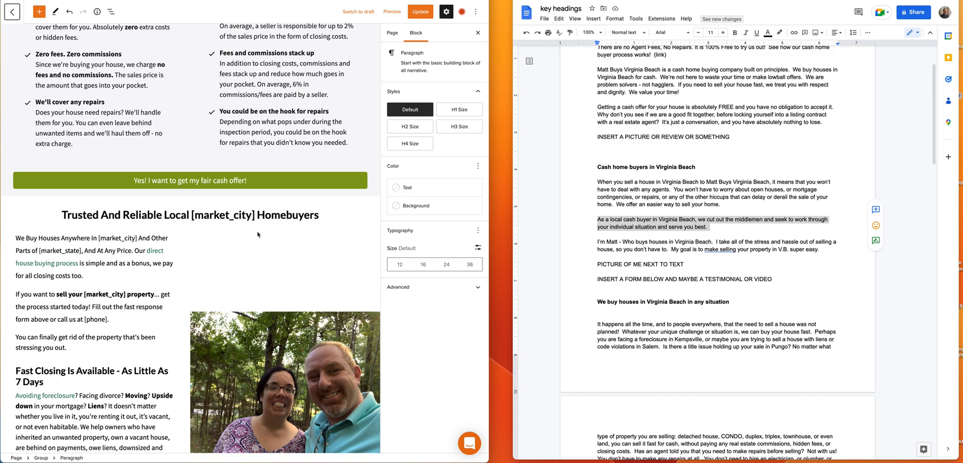
pyautogui.scroll(2, 218, 212)
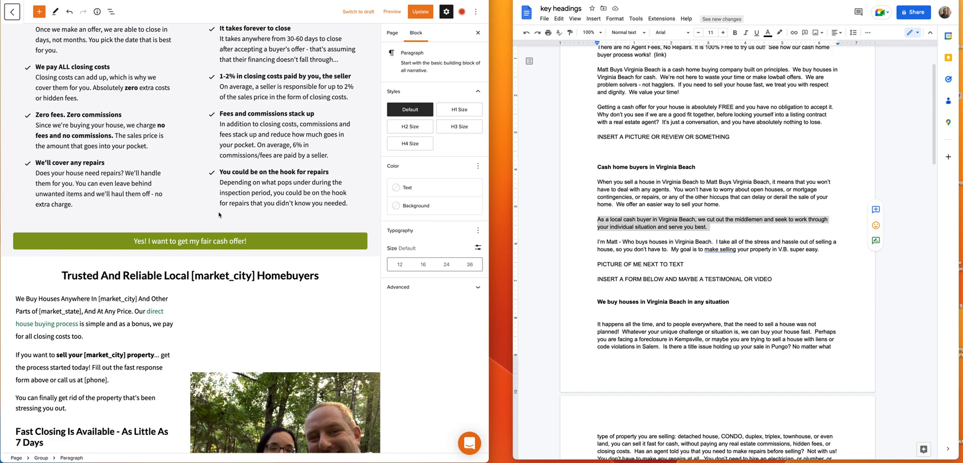
pyautogui.scroll(10, 341, 243)
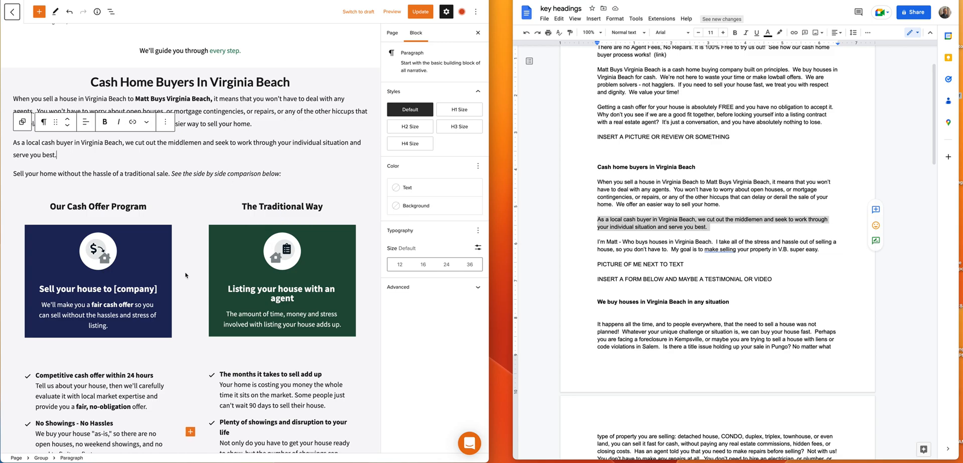
# Step: Delete the "Trusted And Reliable Local [market_city] Homebuyers" heading block below the comparison section
pyautogui.scroll(-8, 200, 278)
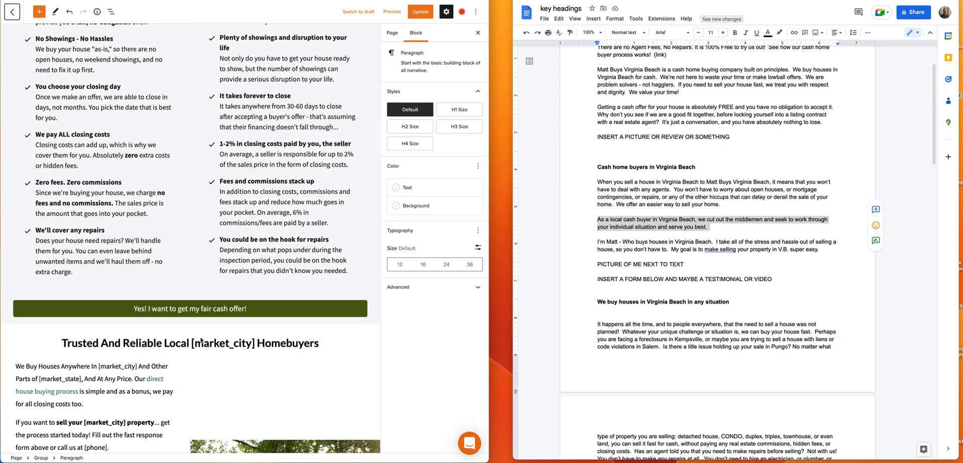
pyautogui.click(329, 343)
pyautogui.moveTo(322, 342); pyautogui.dragTo(60, 342)
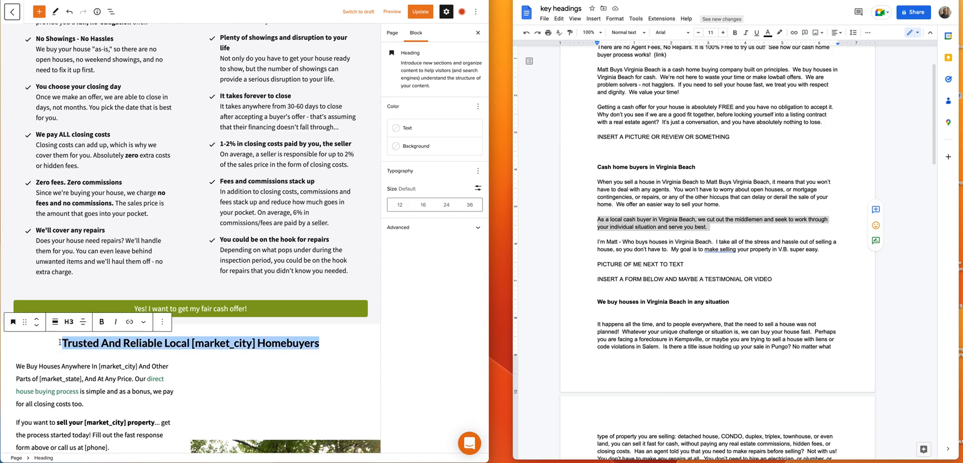
pyautogui.press('BackSpace')
pyautogui.press('BackSpace')
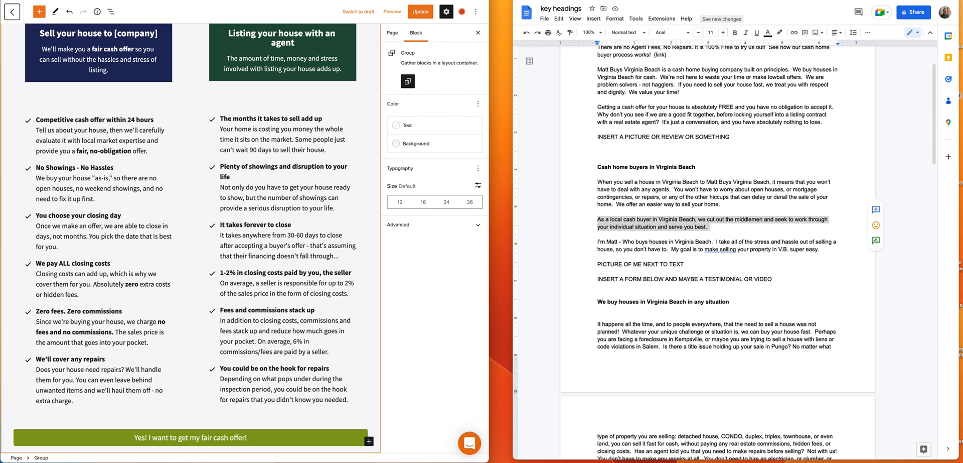
# Step: Delete the two paragraphs under the "Fast Closing Is Available - As Little As 7 Days" heading beside the photo
pyautogui.scroll(2, 175, 355)
pyautogui.scroll(-6, 175, 355)
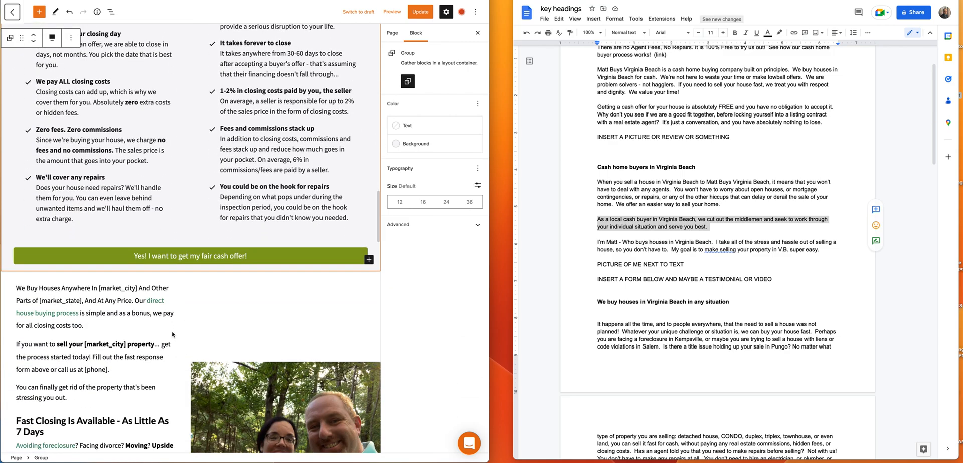
pyautogui.scroll(1, 331, 375)
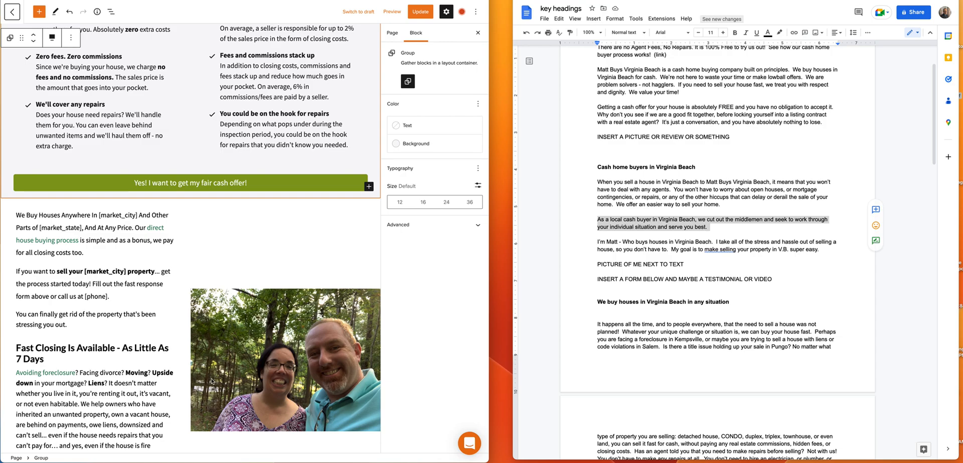
pyautogui.scroll(-3, 112, 346)
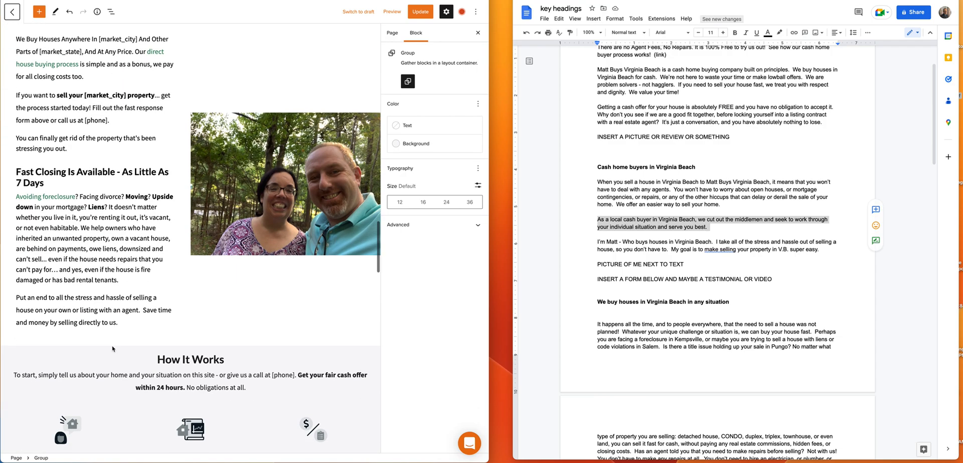
pyautogui.moveTo(124, 325); pyautogui.dragTo(17, 189)
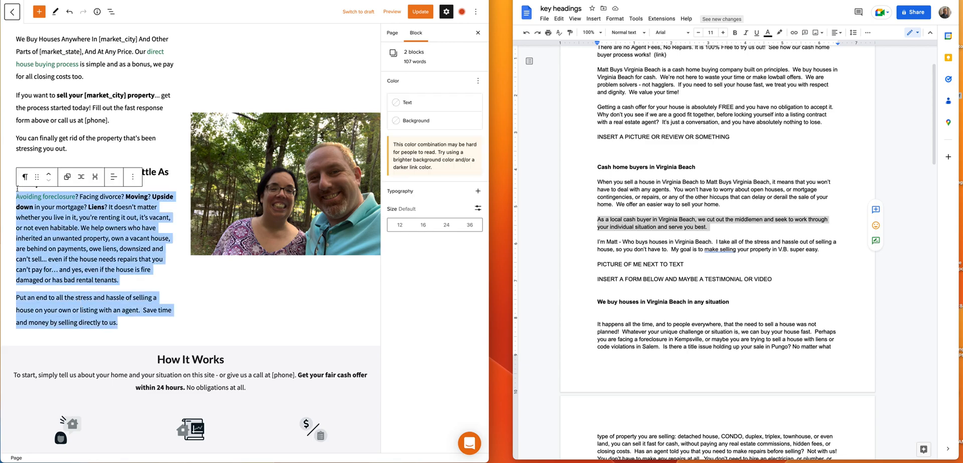
pyautogui.press('BackSpace')
# Step: Clear the three paragraphs above the "Fast Closing Is Available - As Little As 7 Days" heading, leaving one empty paragraph
pyautogui.scroll(2, 77, 211)
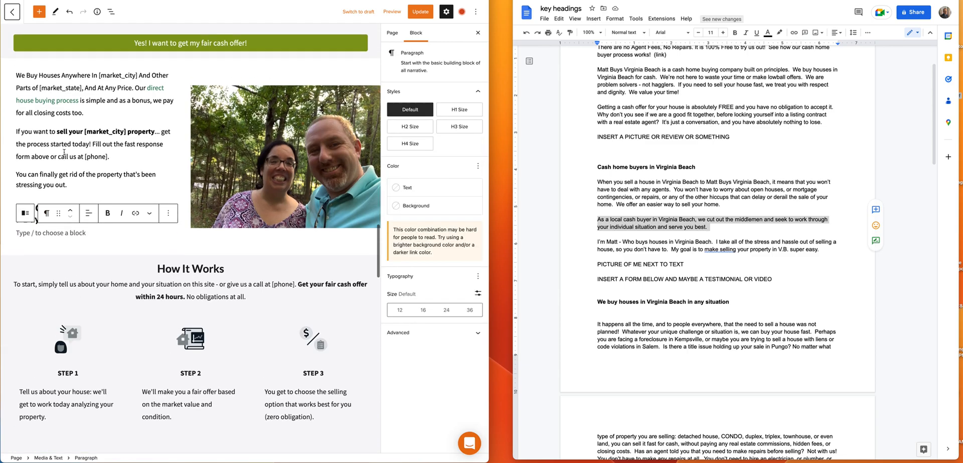
pyautogui.moveTo(77, 218); pyautogui.dragTo(20, 109)
pyautogui.write('W')
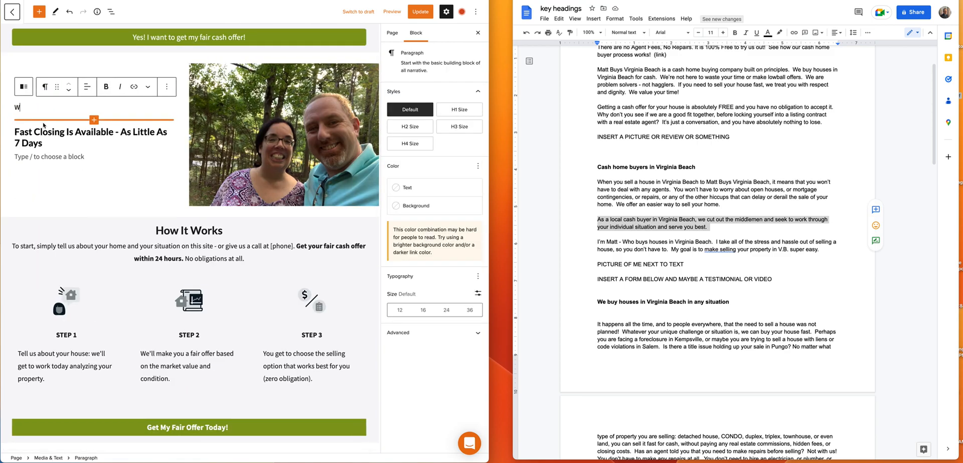
pyautogui.press('BackSpace')
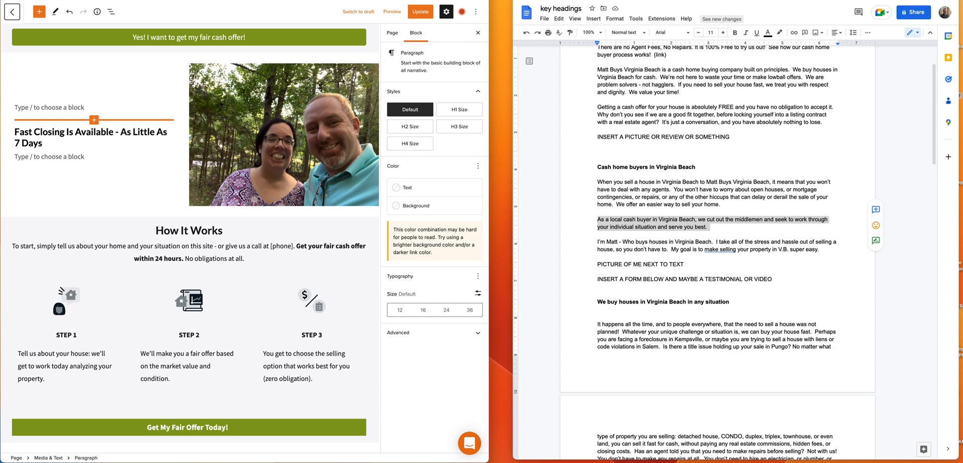
# Step: Fill the empty paragraph beside the couple's photo with the document's introduction containing "Who buys houses in Virginia Beach"
pyautogui.click(607, 241)
pyautogui.moveTo(596, 242); pyautogui.dragTo(824, 250)
pyautogui.press('super+c')
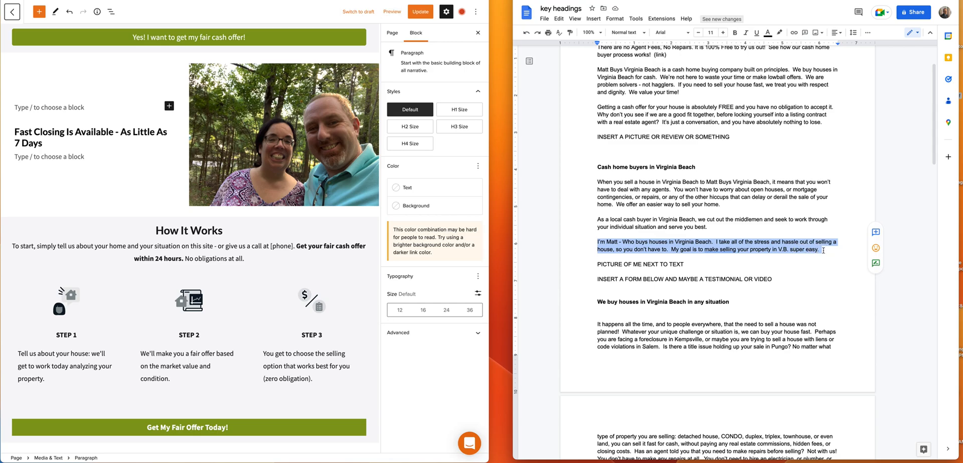
pyautogui.click(20, 107)
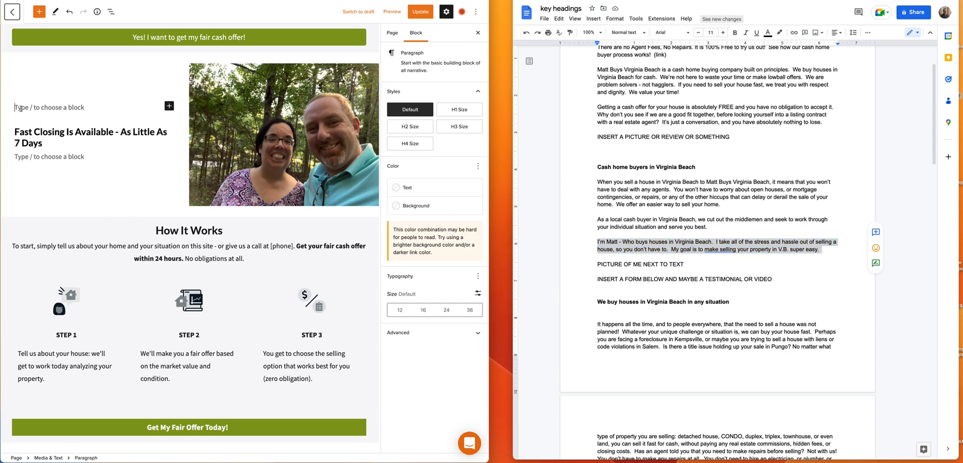
pyautogui.press('super+v')
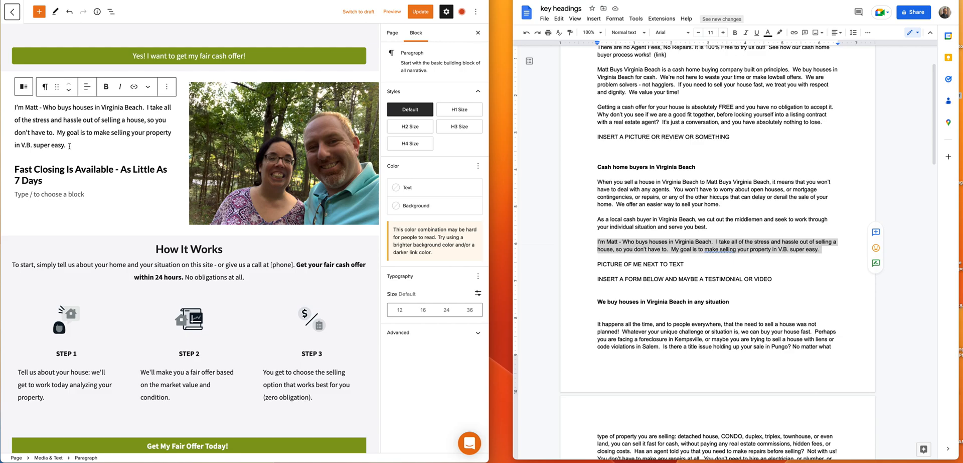
pyautogui.hscroll(-1, 74, 146)
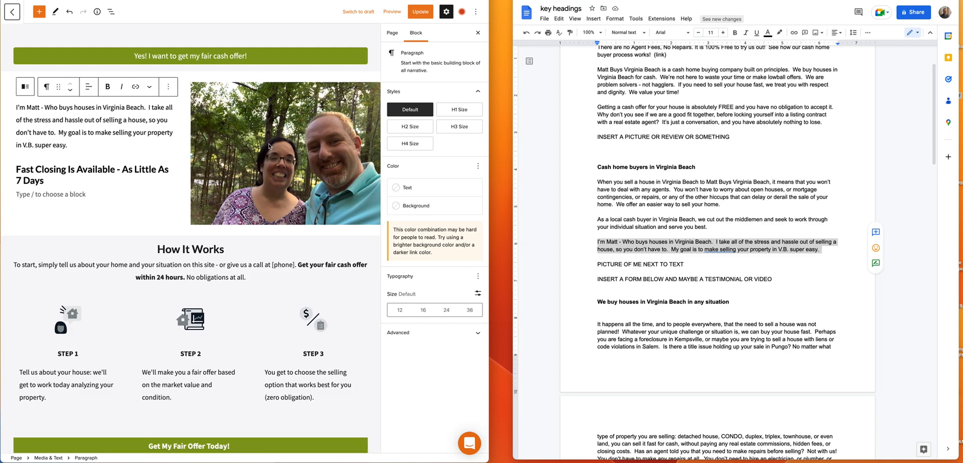
# Step: Style the introduction paragraph beside the photo as H2 Size, trying H3 Size first, and save the page
pyautogui.moveTo(77, 149); pyautogui.dragTo(18, 107)
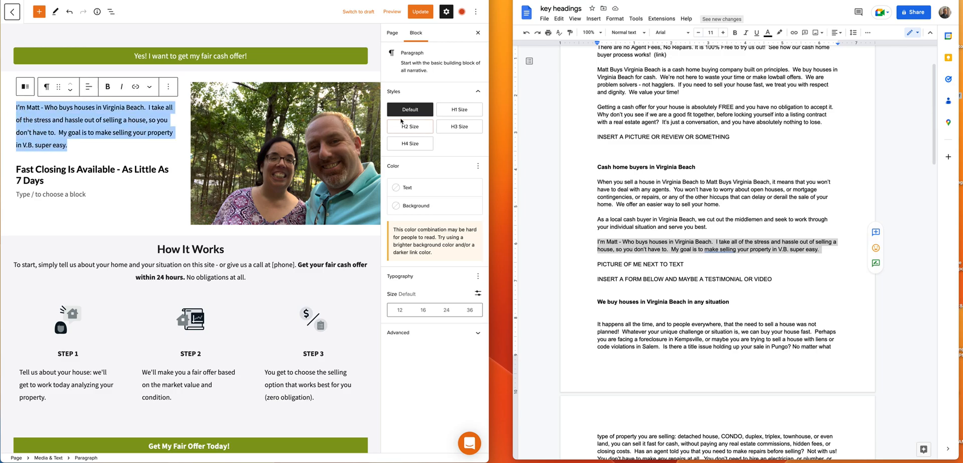
pyautogui.moveTo(462, 114)
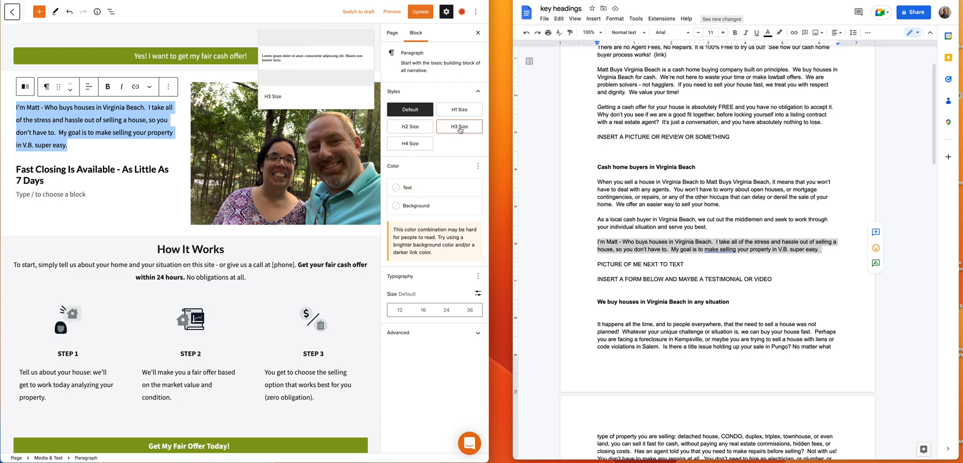
pyautogui.click(461, 129)
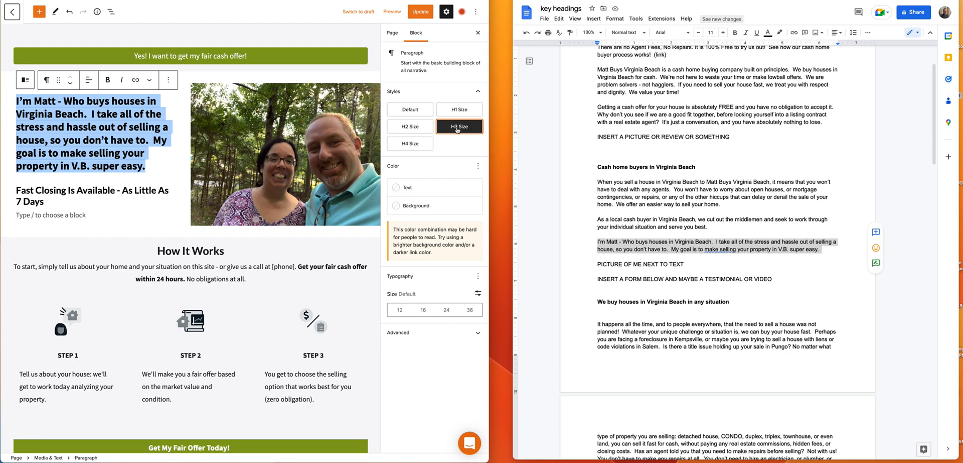
pyautogui.click(410, 128)
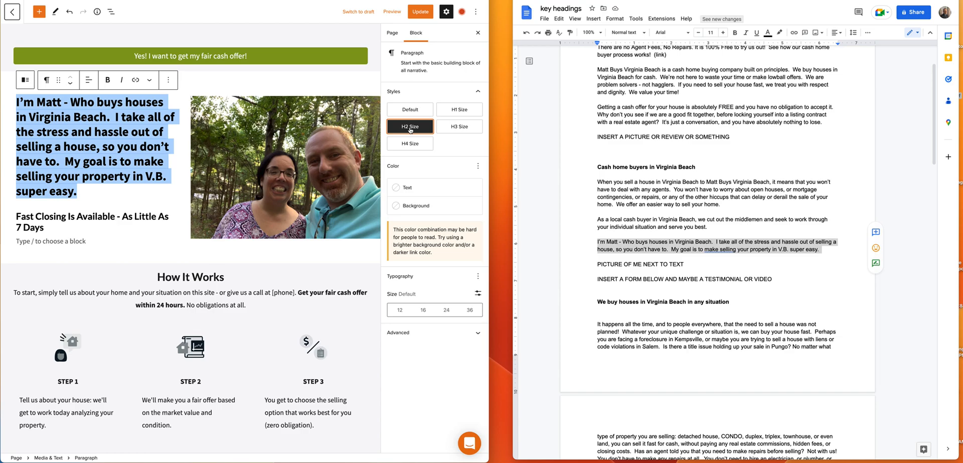
pyautogui.click(65, 227)
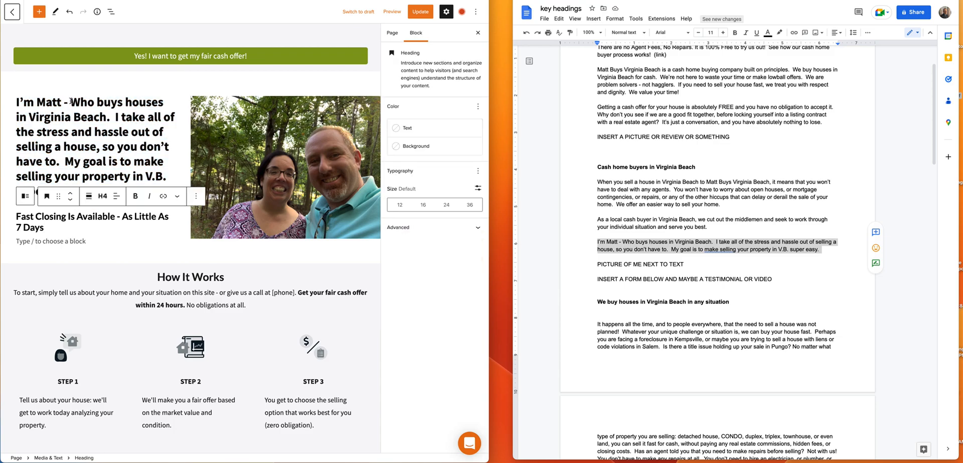
pyautogui.press('super+s')
# Step: Review the sections between the "How It Works" block and the "Cash Home Buyers In Virginia Beach" heading, checking that heading's level
pyautogui.scroll(-1, 95, 221)
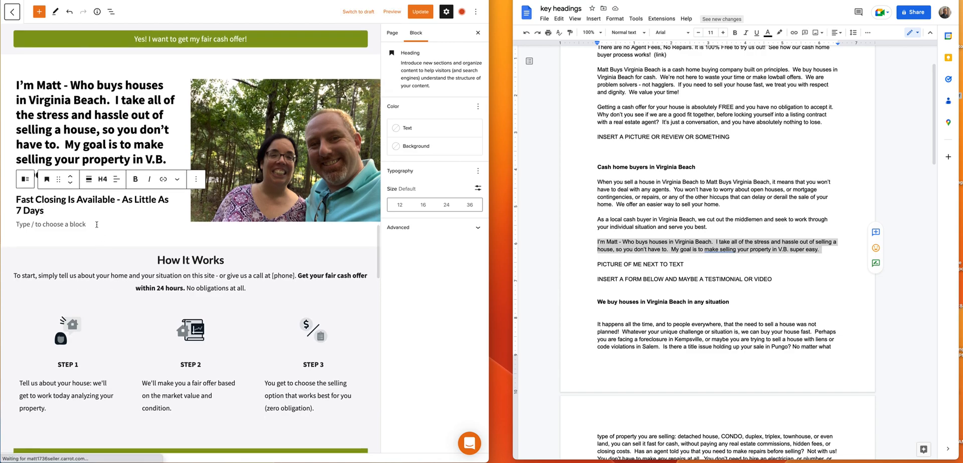
pyautogui.click(96, 221)
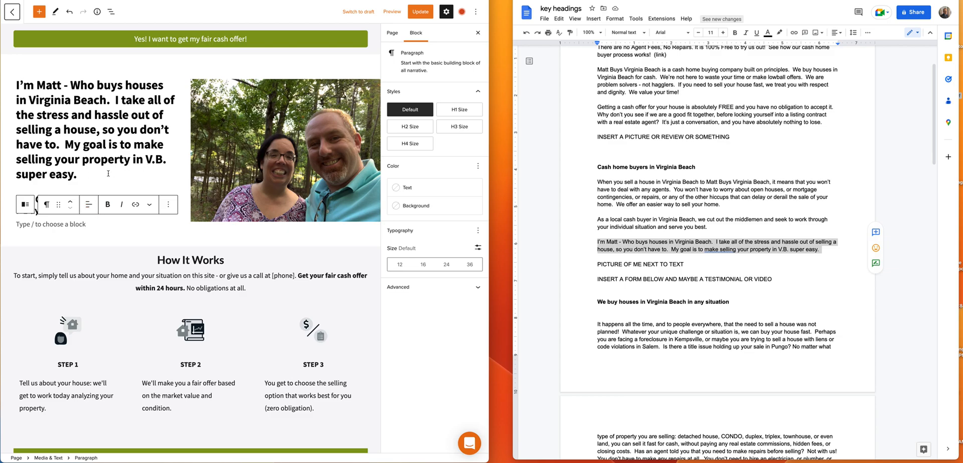
pyautogui.scroll(-3, 134, 153)
pyautogui.scroll(5, 134, 153)
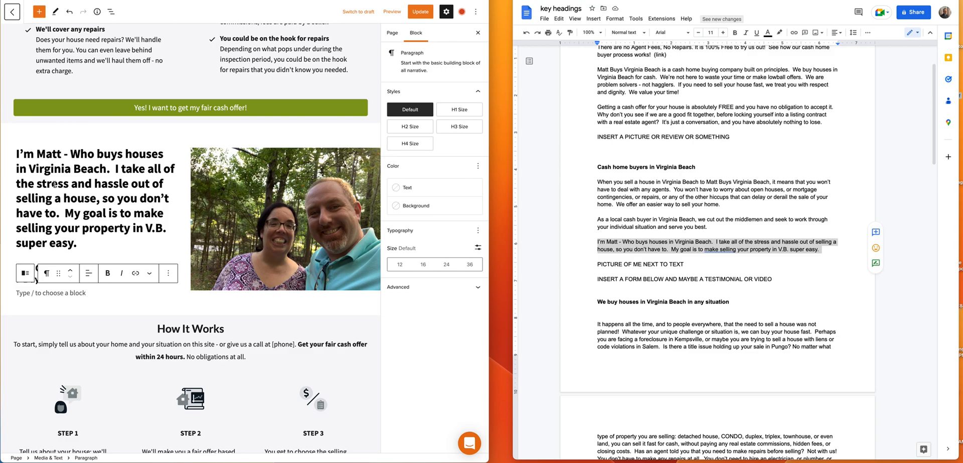
pyautogui.scroll(8, 54, 185)
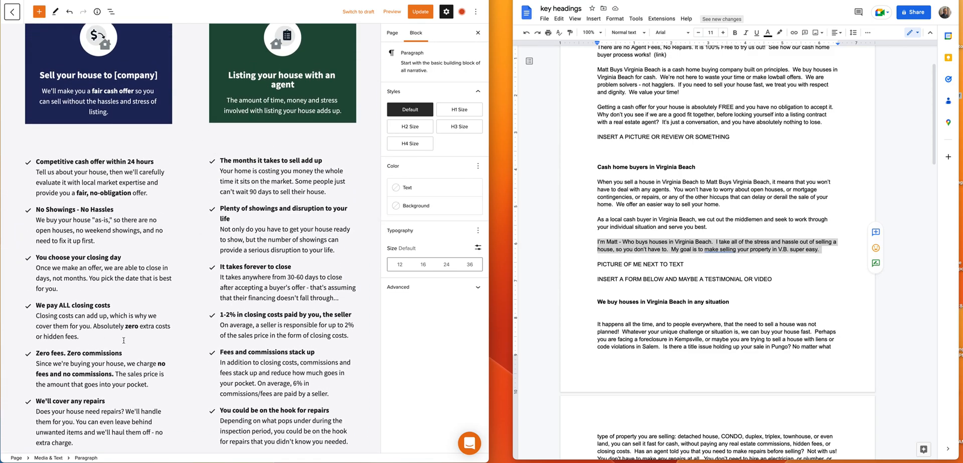
pyautogui.scroll(5, 123, 340)
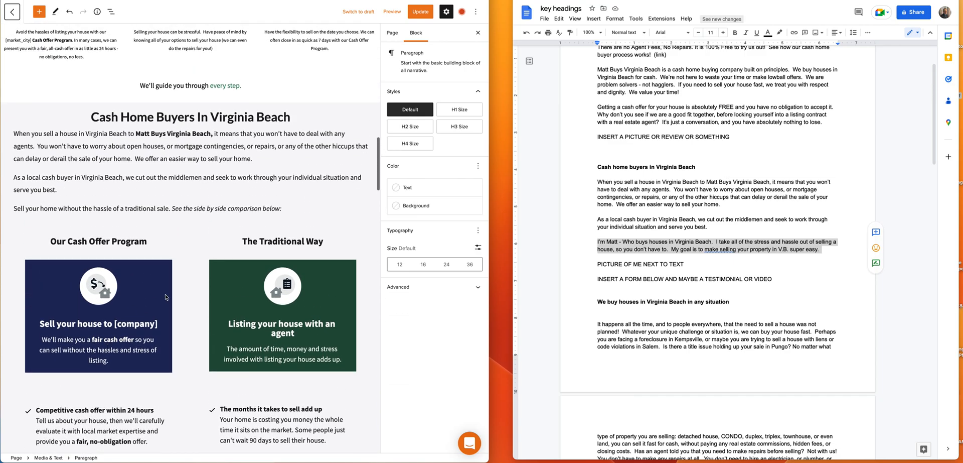
pyautogui.click(99, 118)
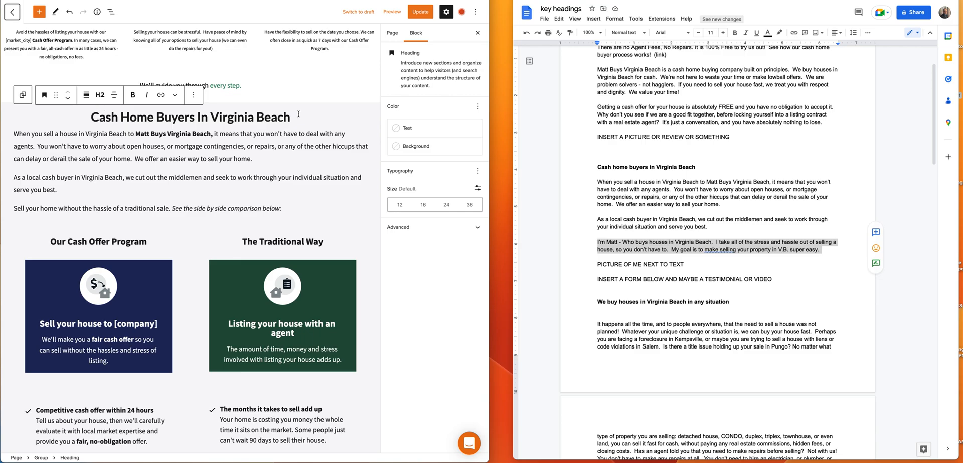
pyautogui.scroll(-1, 287, 170)
pyautogui.scroll(-15, 286, 170)
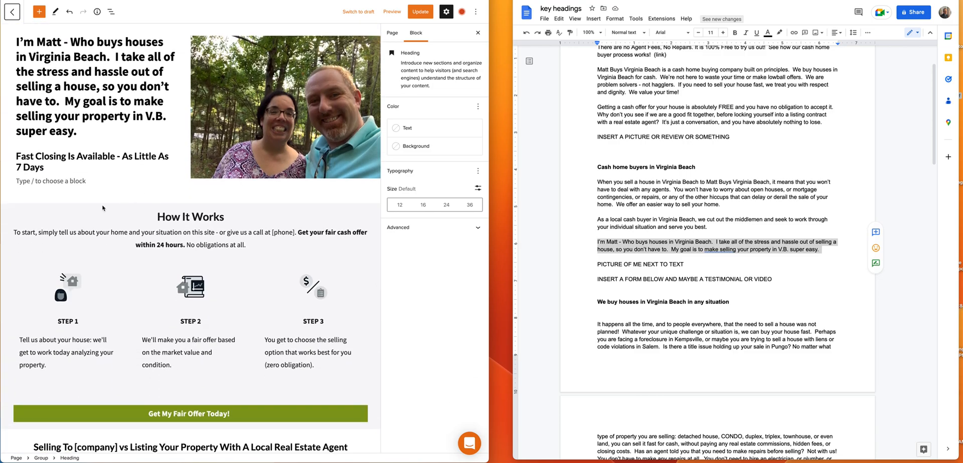
pyautogui.scroll(12, 129, 180)
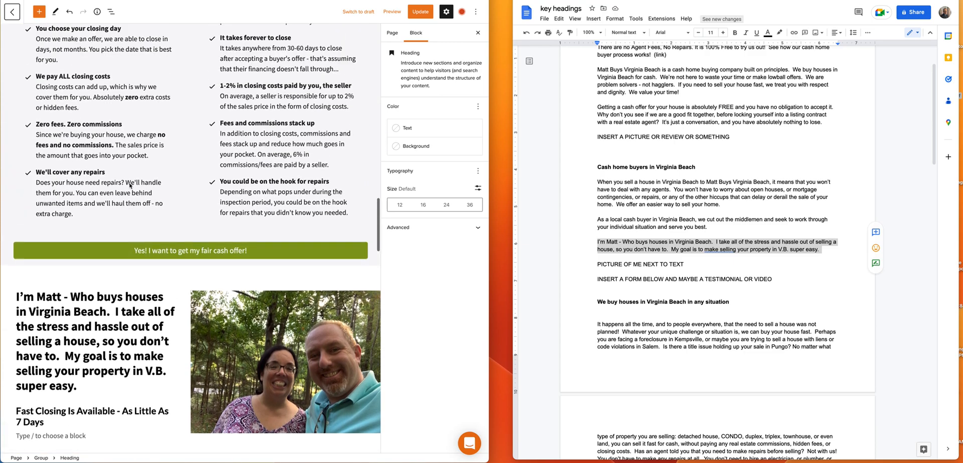
pyautogui.scroll(5, 129, 183)
pyautogui.click(99, 186)
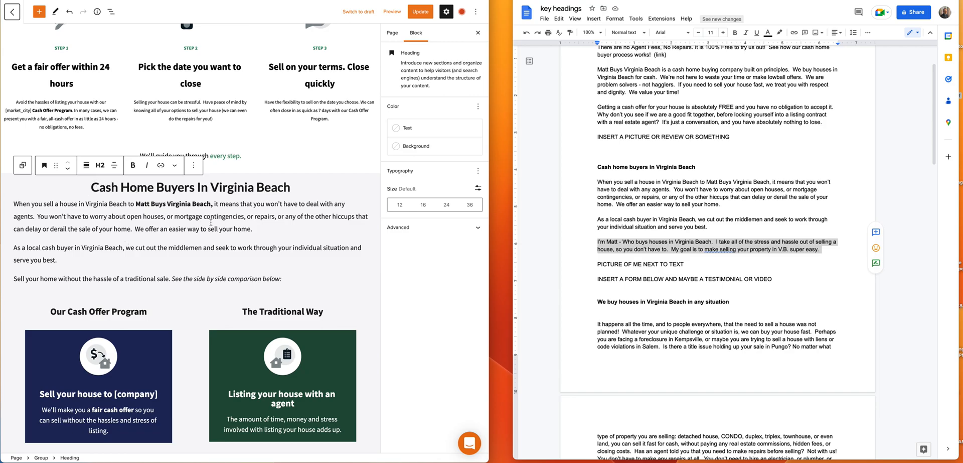
# Step: Check the heading levels of "We Buy Houses In Virginia Beach" and "Sell My House Fast For Cash" and the paragraph settings below them
pyautogui.scroll(10, 129, 242)
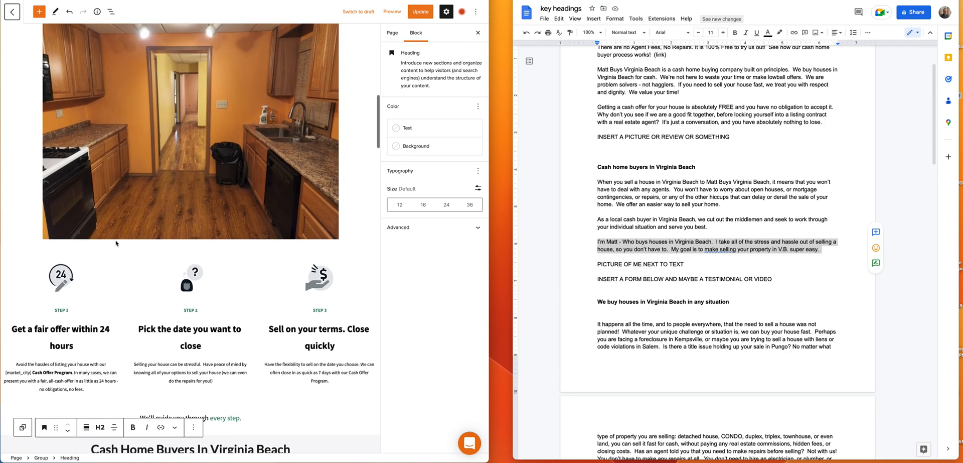
pyautogui.scroll(1, 116, 241)
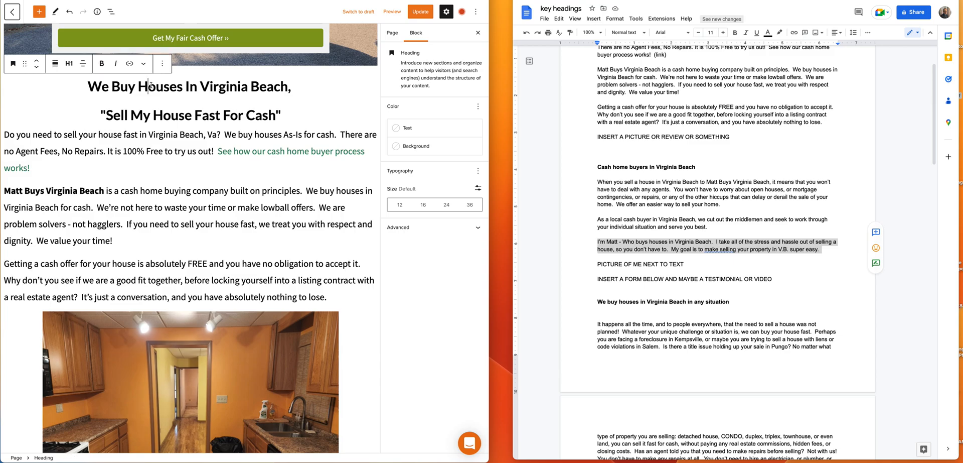
pyautogui.click(141, 114)
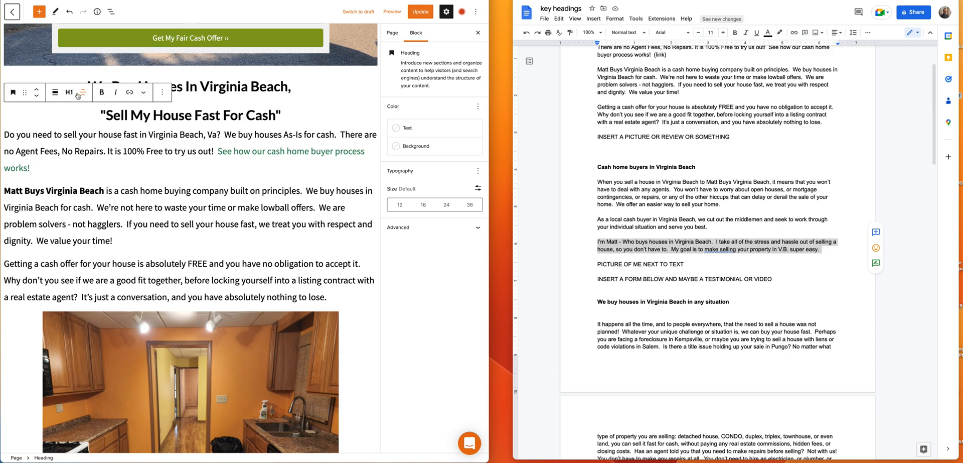
pyautogui.click(330, 117)
pyautogui.scroll(1, 130, 142)
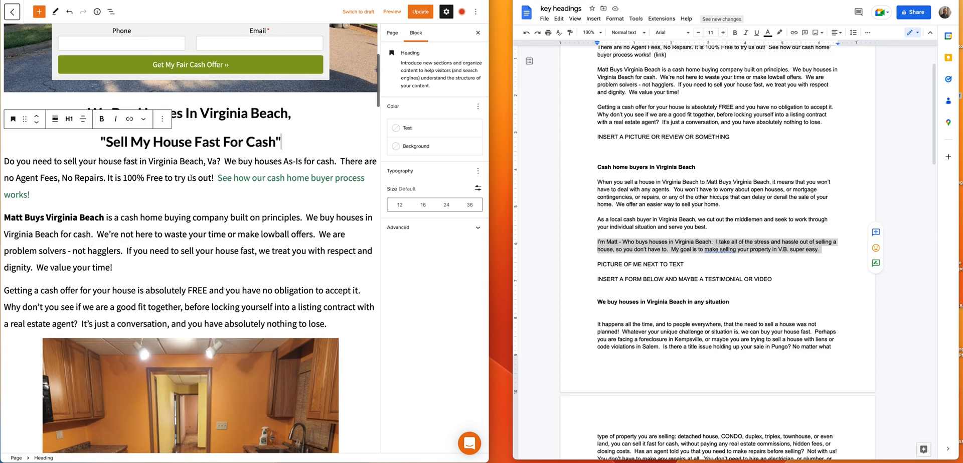
pyautogui.click(190, 195)
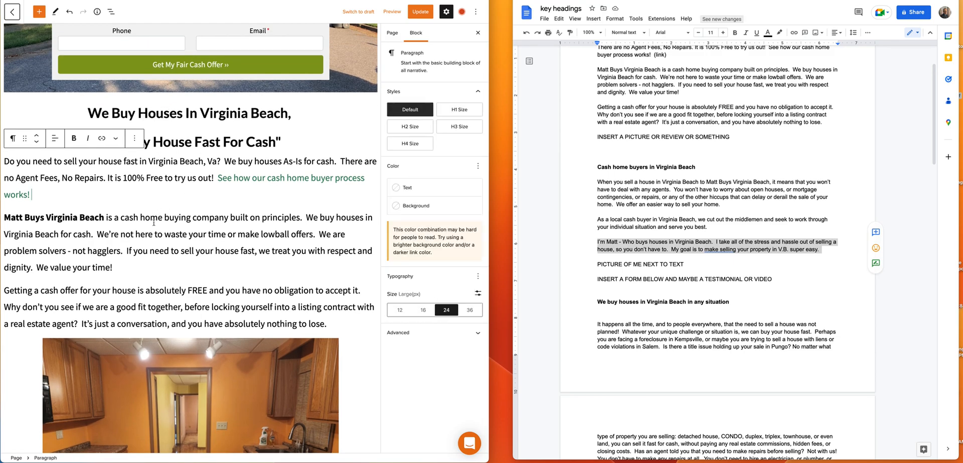
pyautogui.press('Down')
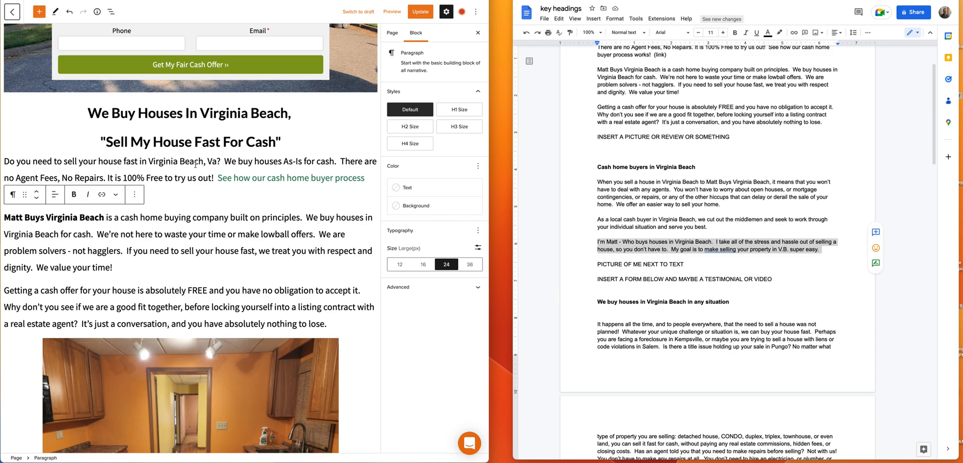
# Step: Review the page from the kitchen photo through the three steps, the cash buyers text and both checkmark comparison lists
pyautogui.scroll(-5, 195, 289)
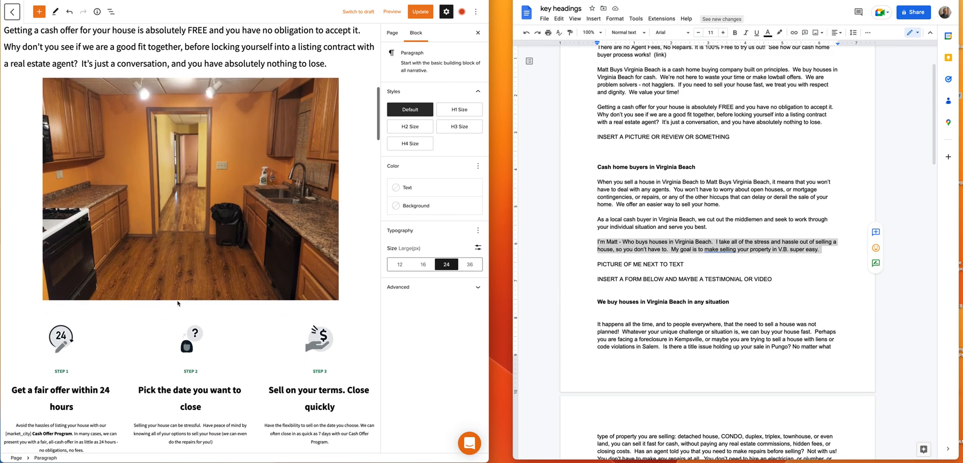
pyautogui.scroll(-2, 196, 304)
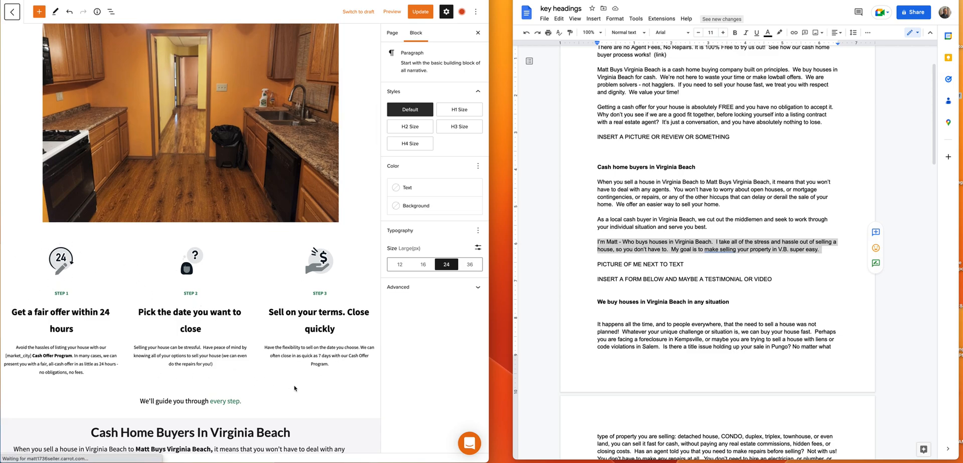
pyautogui.scroll(-1, 290, 384)
pyautogui.scroll(-2, 291, 385)
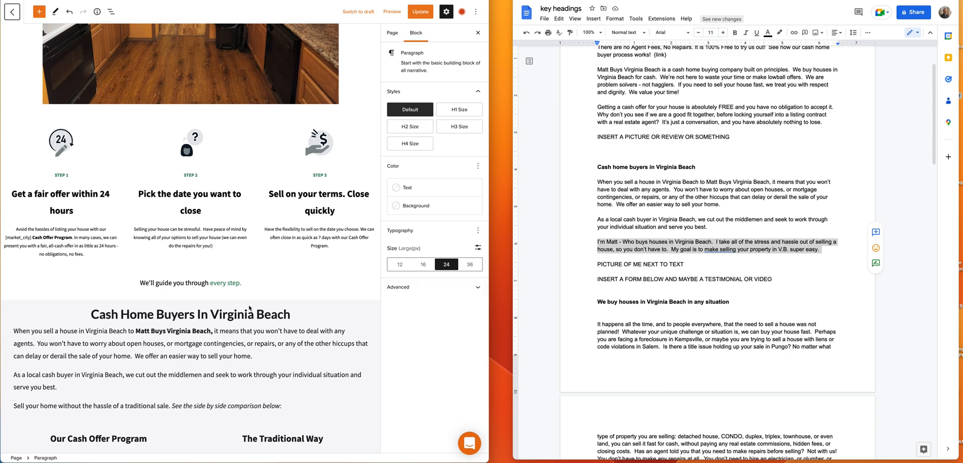
pyautogui.scroll(-6, 249, 308)
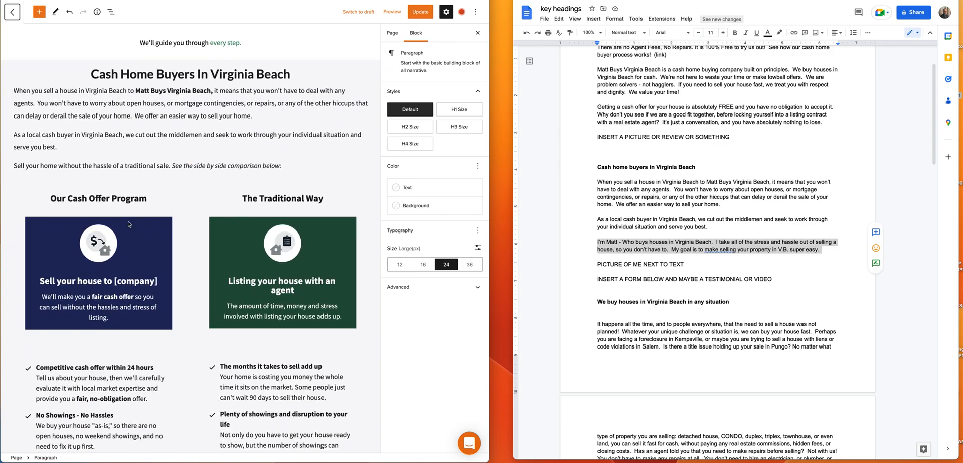
pyautogui.scroll(-4, 120, 245)
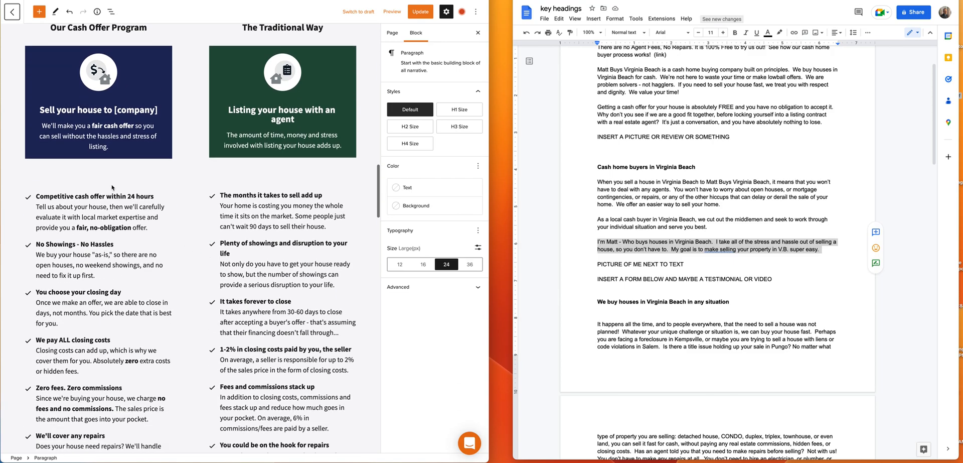
pyautogui.scroll(-2, 94, 277)
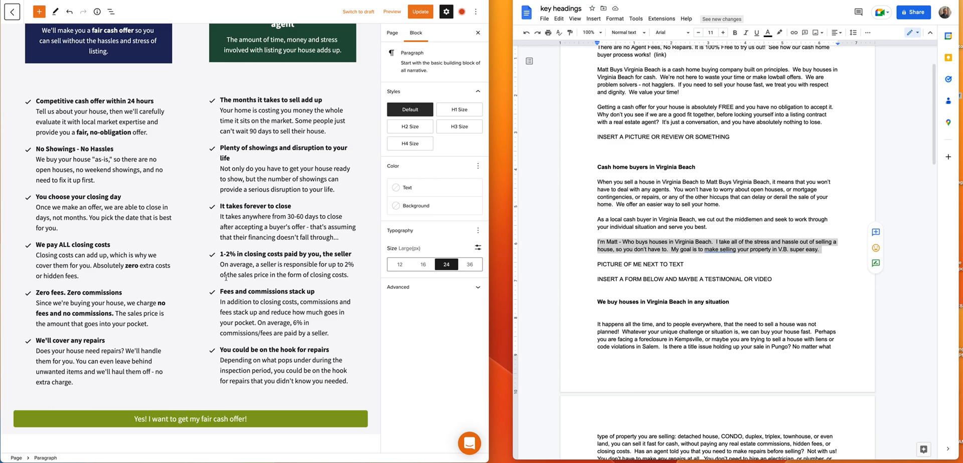
pyautogui.click(282, 380)
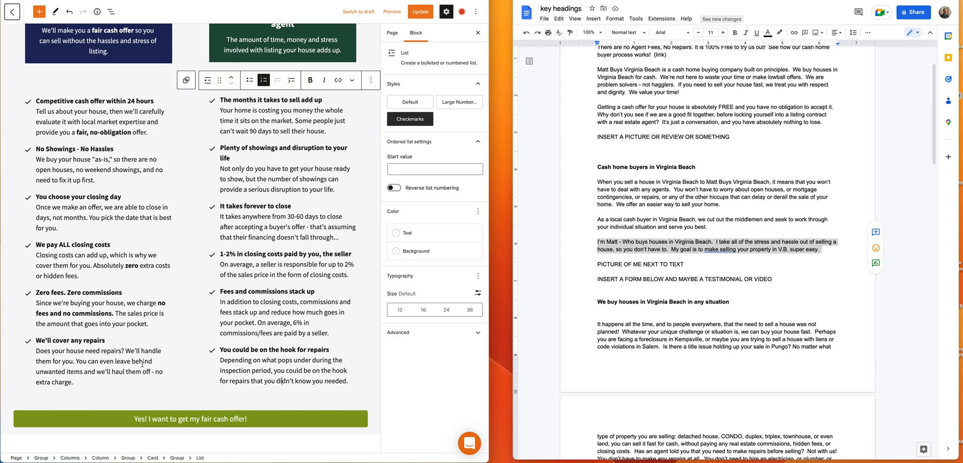
pyautogui.click(95, 361)
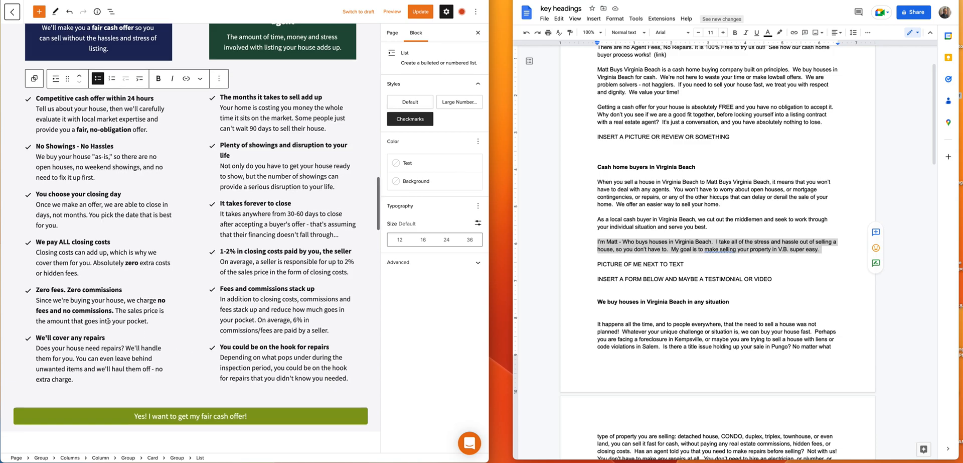
# Step: Check the image replacement options of the couple's photo beside the H2 Size introduction paragraph
pyautogui.scroll(-5, 108, 320)
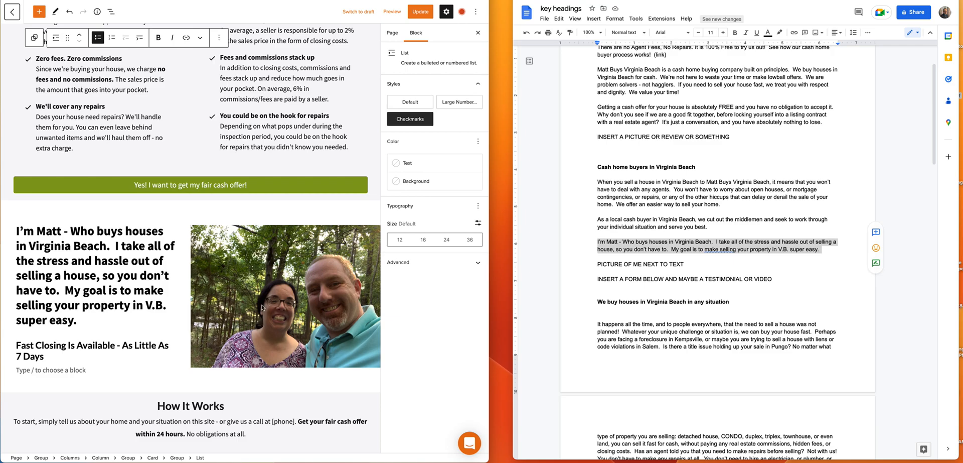
pyautogui.click(288, 311)
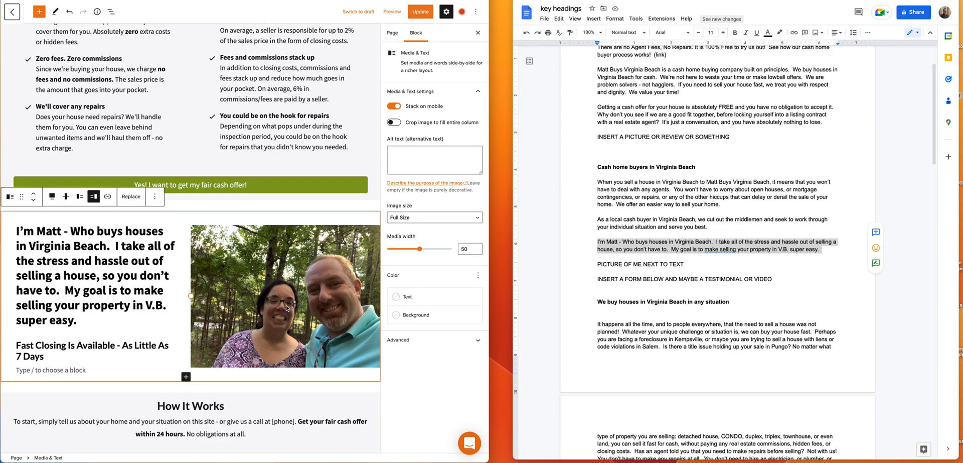
pyautogui.click(130, 200)
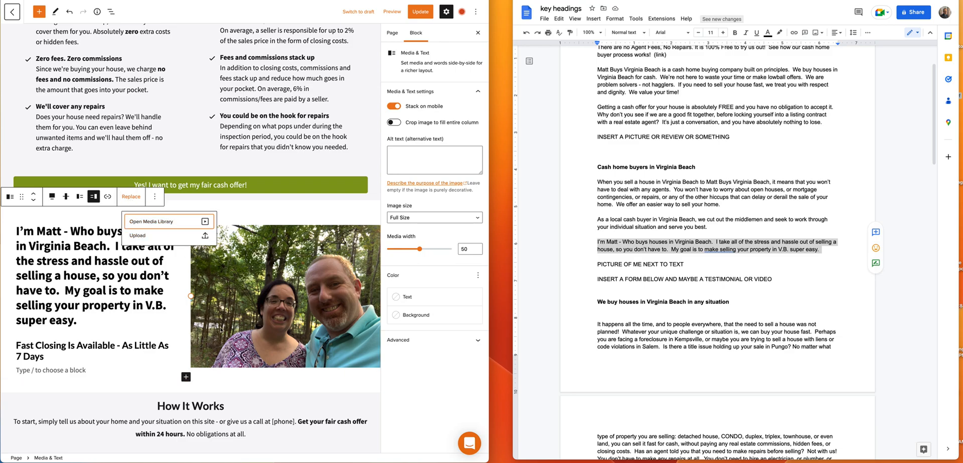
pyautogui.click(182, 341)
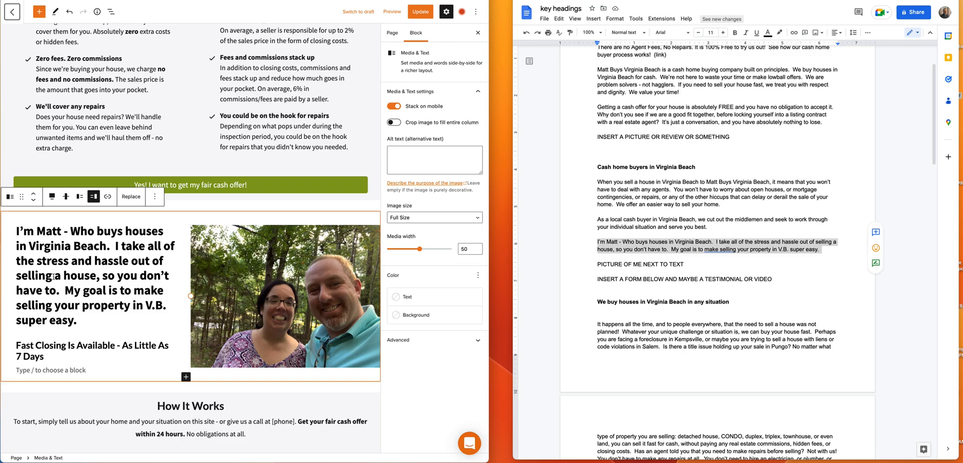
# Step: Review the page from the kitchen photo and its three steps down through the "How It Works" section
pyautogui.scroll(-3, 108, 365)
pyautogui.scroll(-3, 105, 356)
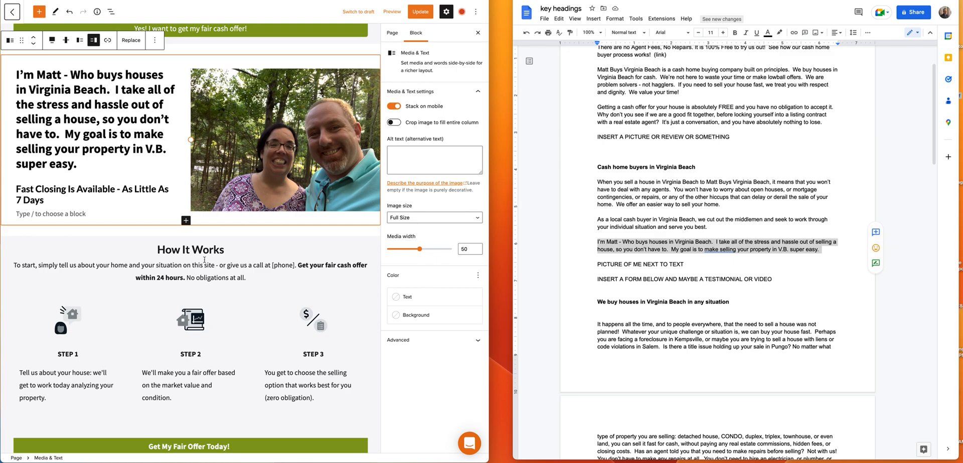
pyautogui.scroll(-3, 218, 265)
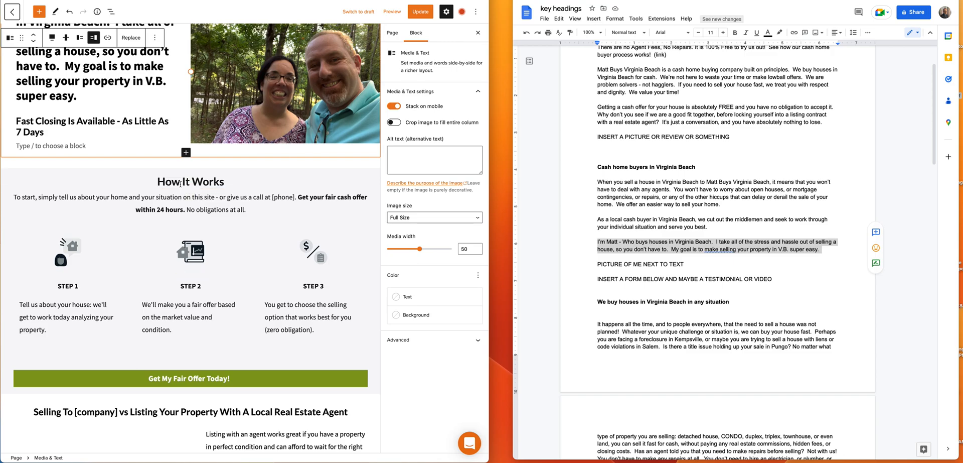
pyautogui.scroll(15, 334, 281)
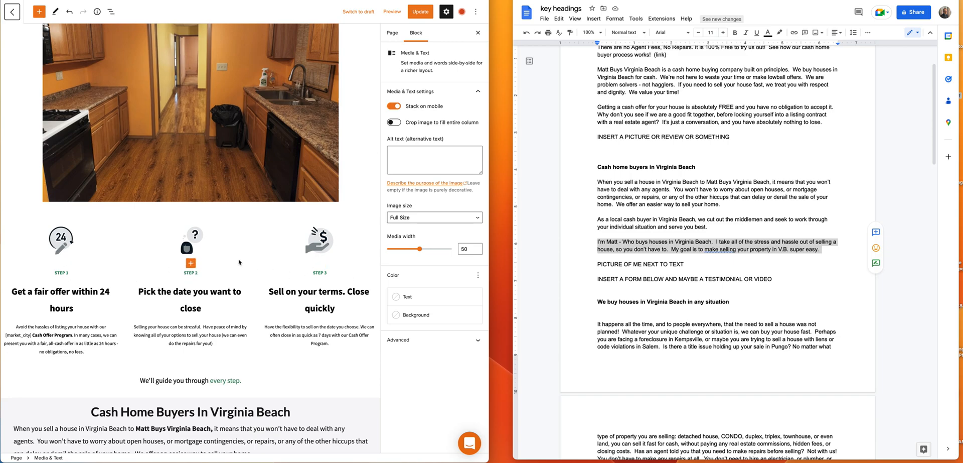
pyautogui.scroll(-15, 240, 259)
pyautogui.scroll(-8, 240, 259)
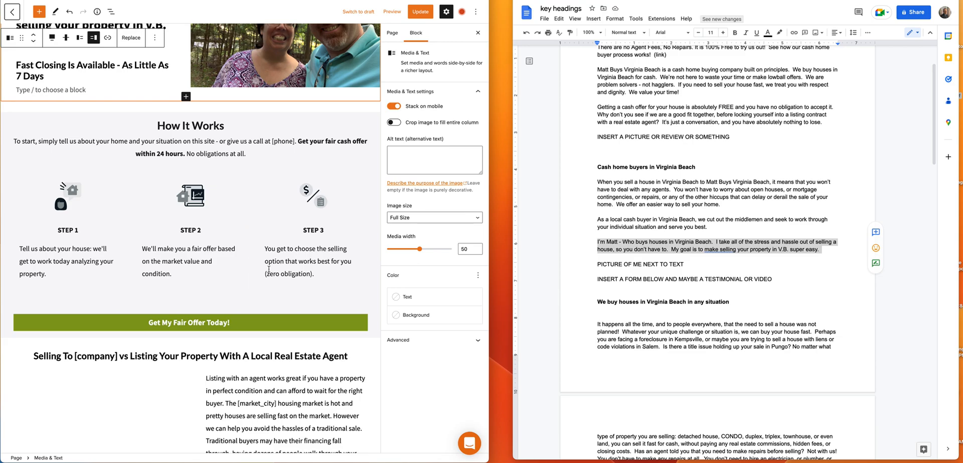
pyautogui.scroll(-2, 271, 273)
pyautogui.scroll(-1, 271, 273)
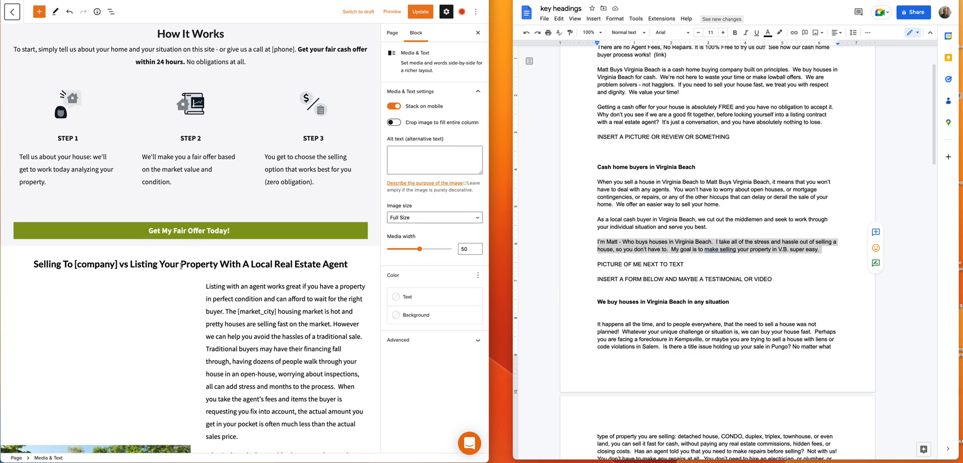
# Step: Examine the level of the "Selling To [company] vs Listing" heading, the house photo section below it, and the paragraph above "How It Works"
pyautogui.click(179, 264)
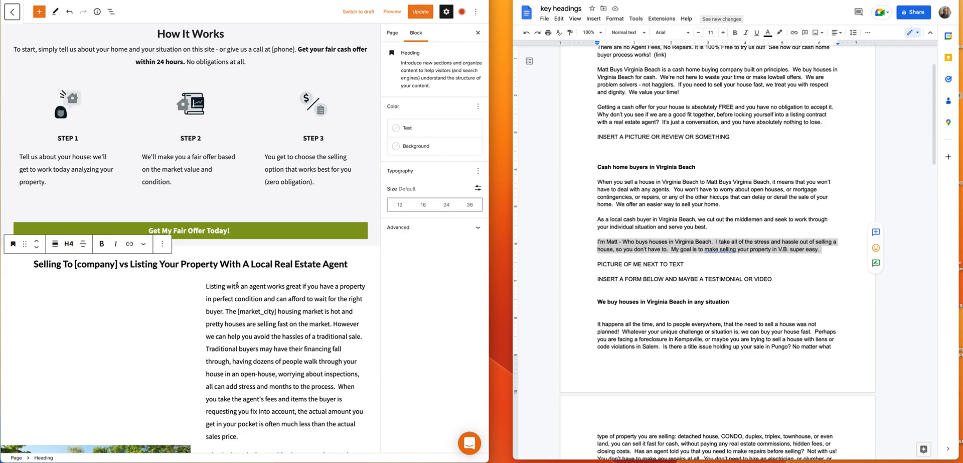
pyautogui.scroll(-3, 239, 284)
pyautogui.scroll(1, 238, 284)
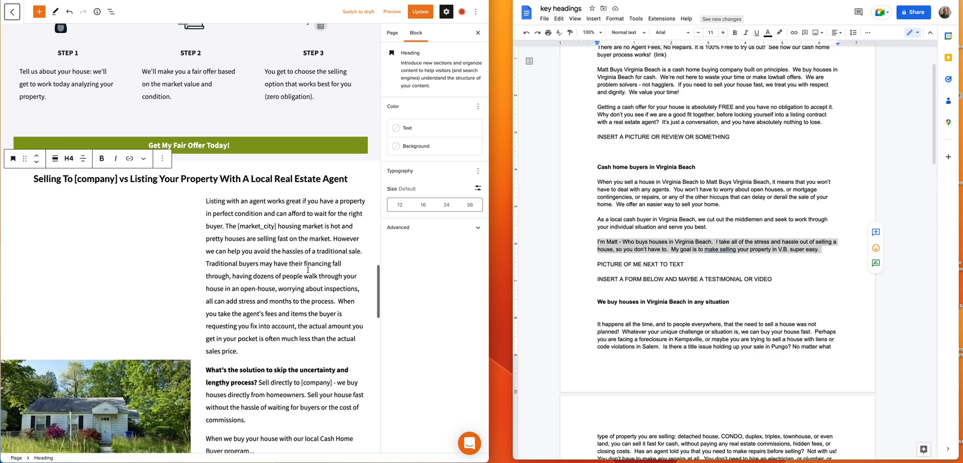
pyautogui.scroll(-5, 161, 311)
pyautogui.click(161, 311)
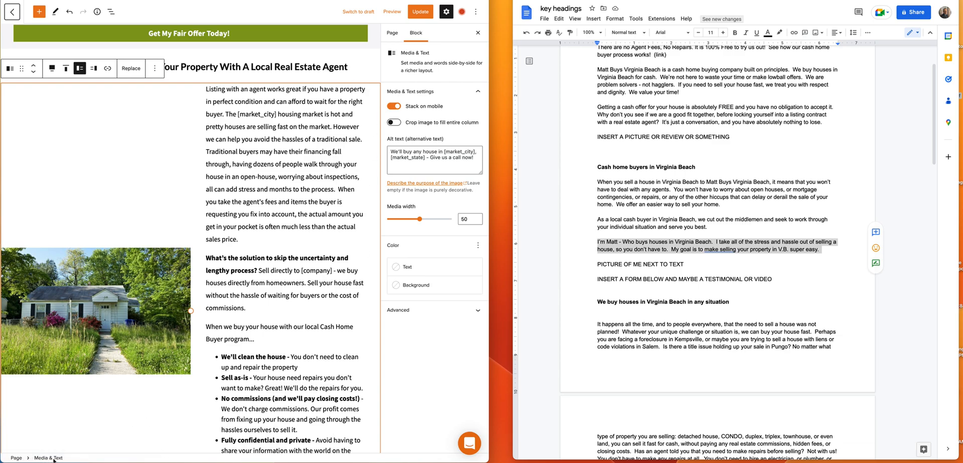
pyautogui.scroll(10, 149, 366)
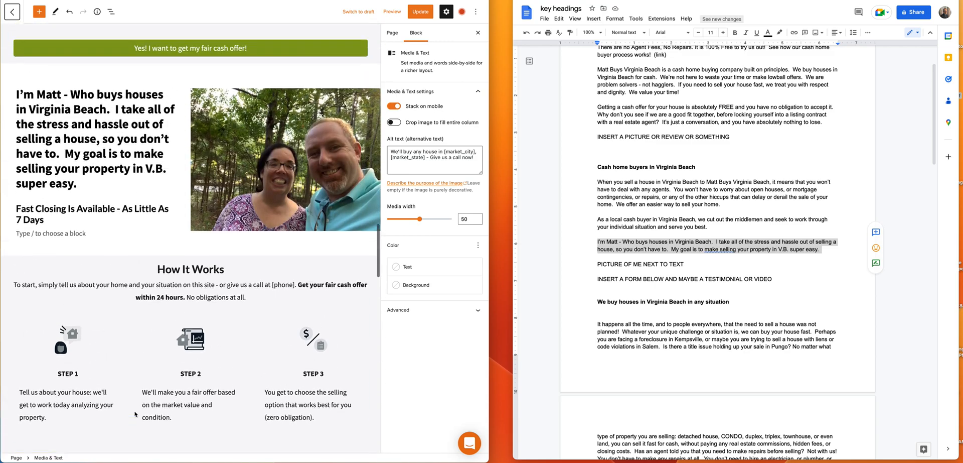
pyautogui.click(170, 250)
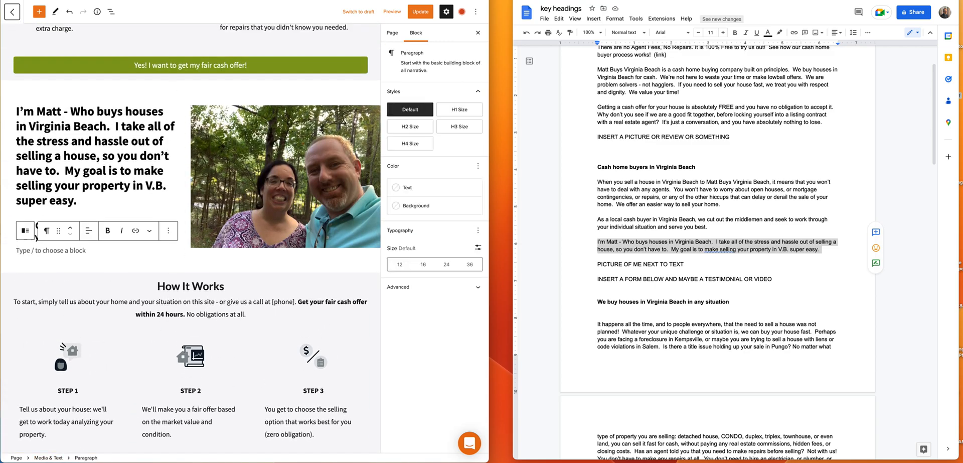
pyautogui.scroll(-10, 115, 452)
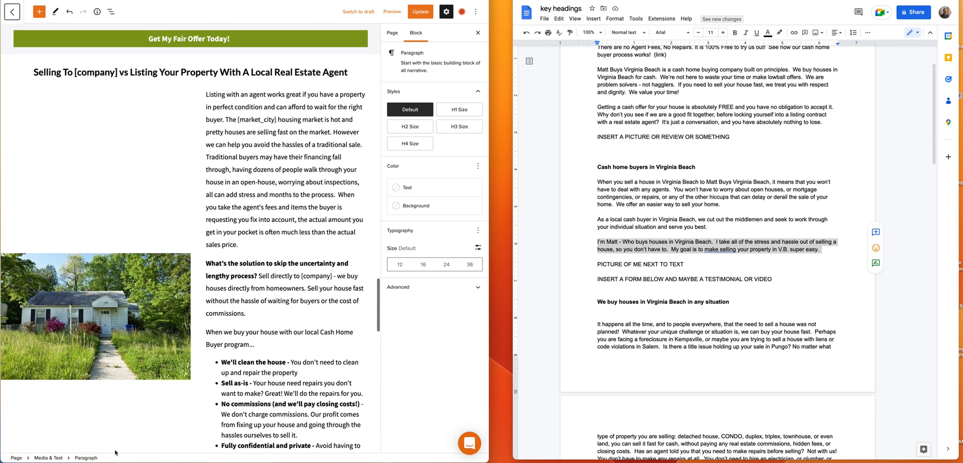
pyautogui.scroll(-3, 174, 426)
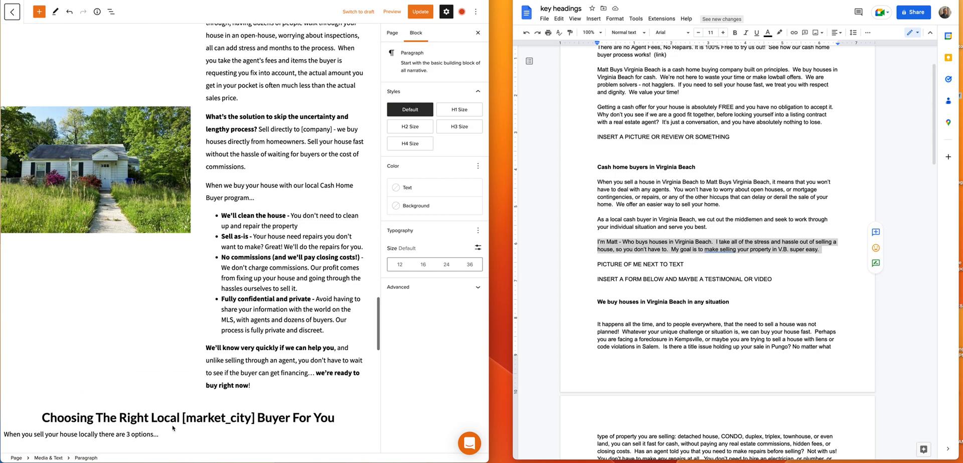
# Step: Try adding a nested Media & Text block after the house photo section's text, and remove it again
pyautogui.click(190, 397)
pyautogui.click(376, 392)
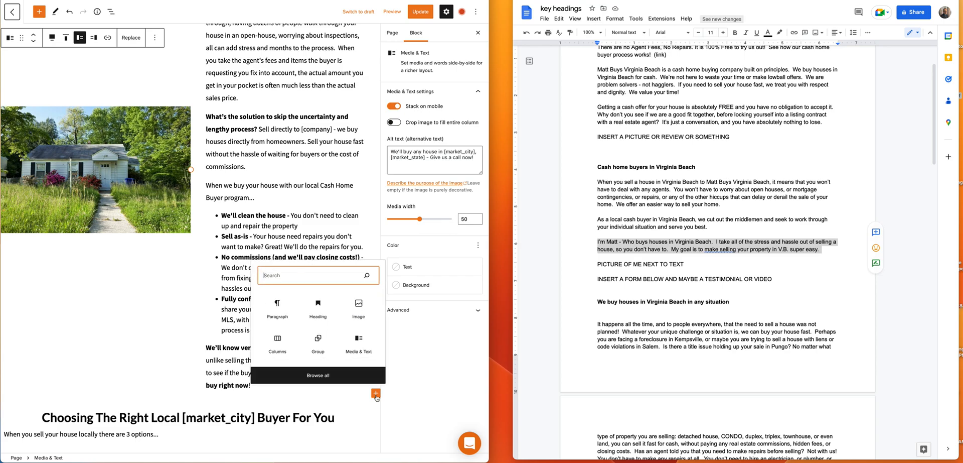
pyautogui.click(360, 343)
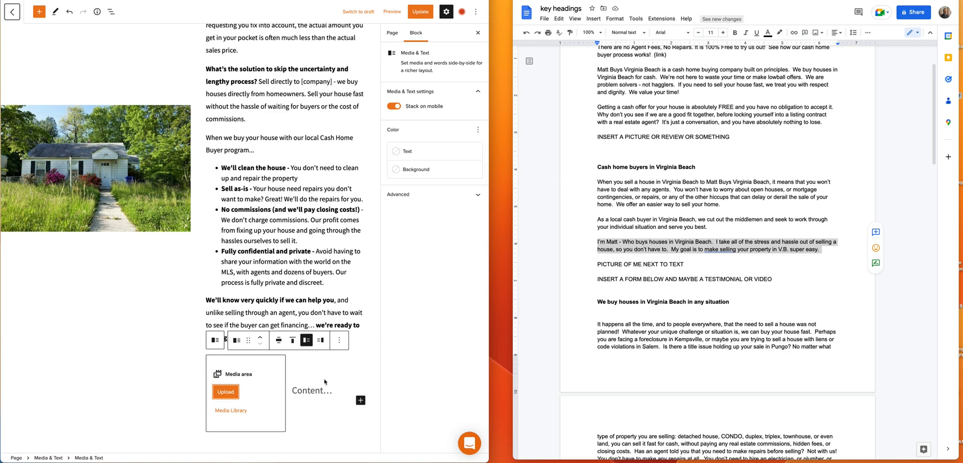
pyautogui.click(339, 340)
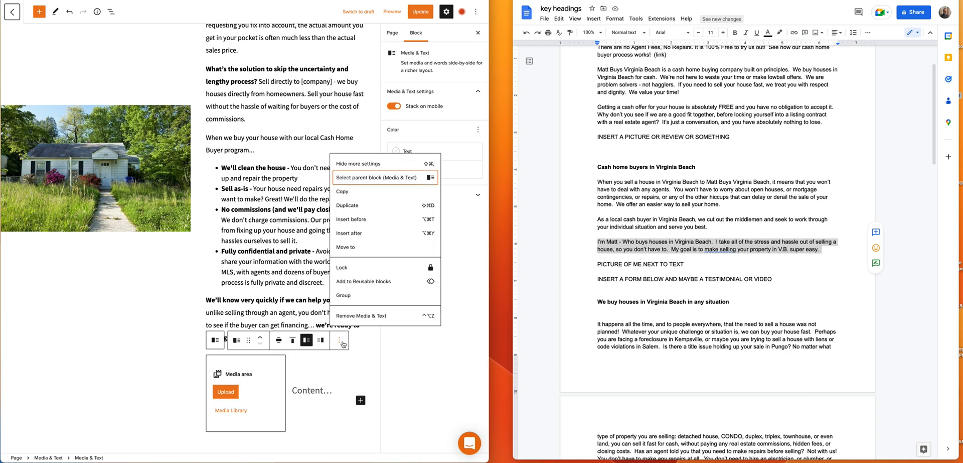
pyautogui.click(350, 316)
# Step: Compare the house photo section with the key headings document, try removing its Media & Text block, and undo the removal
pyautogui.scroll(5, 136, 284)
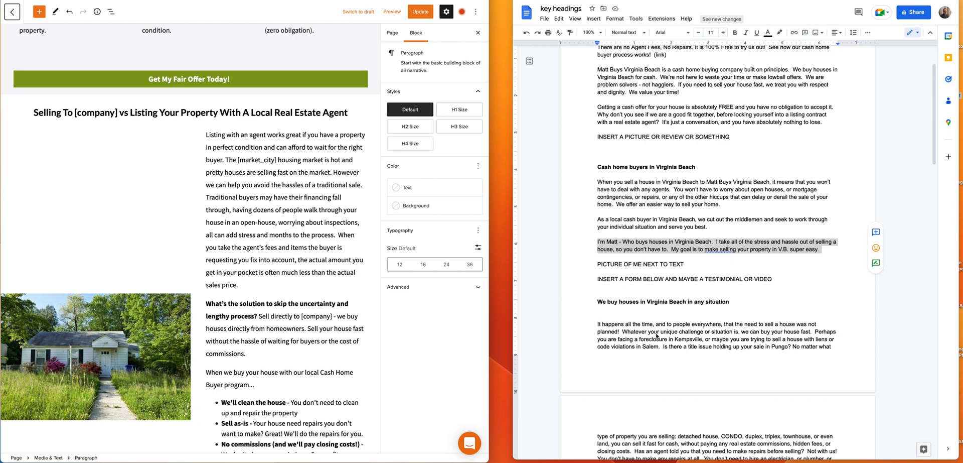
pyautogui.scroll(2, 58, 378)
pyautogui.scroll(-1, 58, 377)
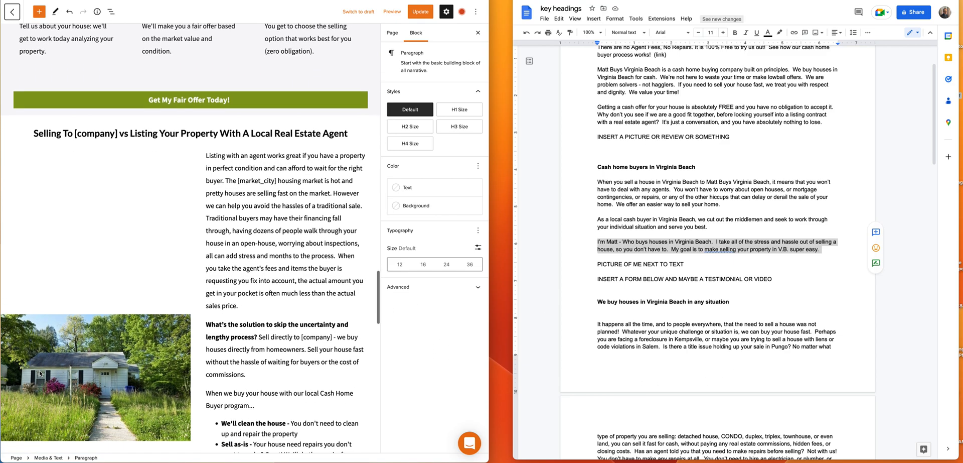
pyautogui.scroll(-4, 678, 391)
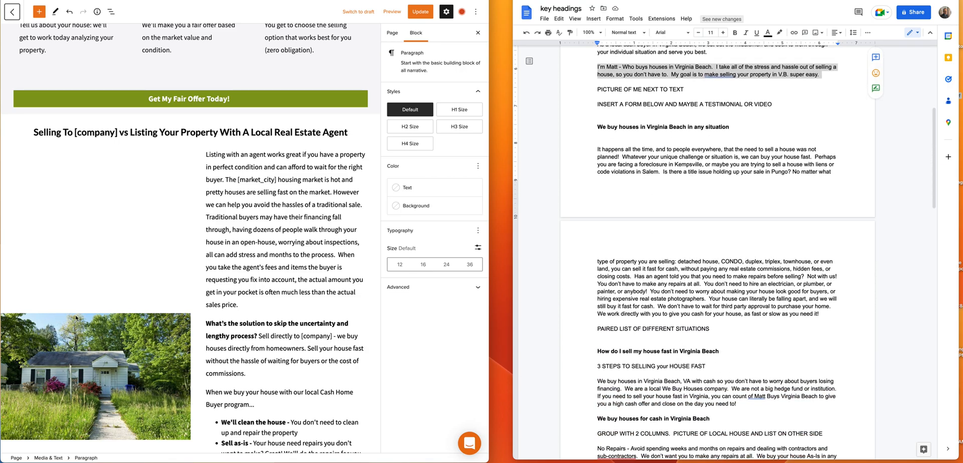
pyautogui.scroll(2, 76, 317)
pyautogui.click(159, 281)
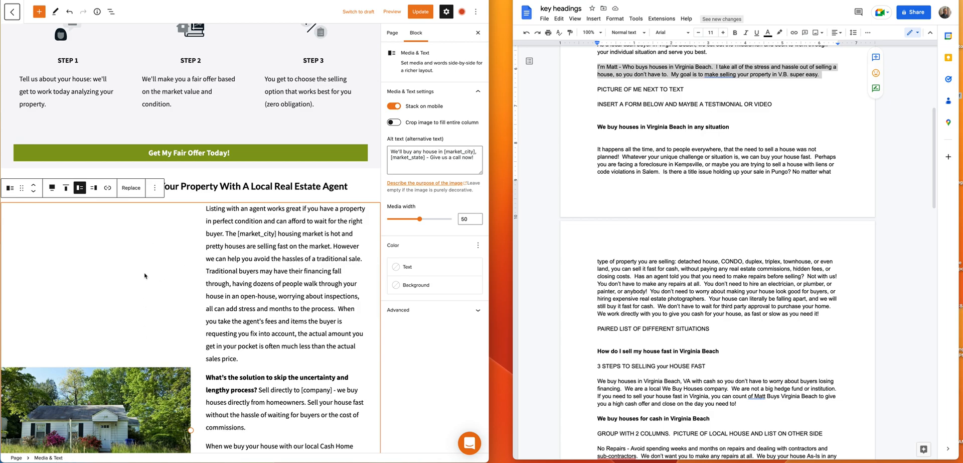
pyautogui.click(154, 190)
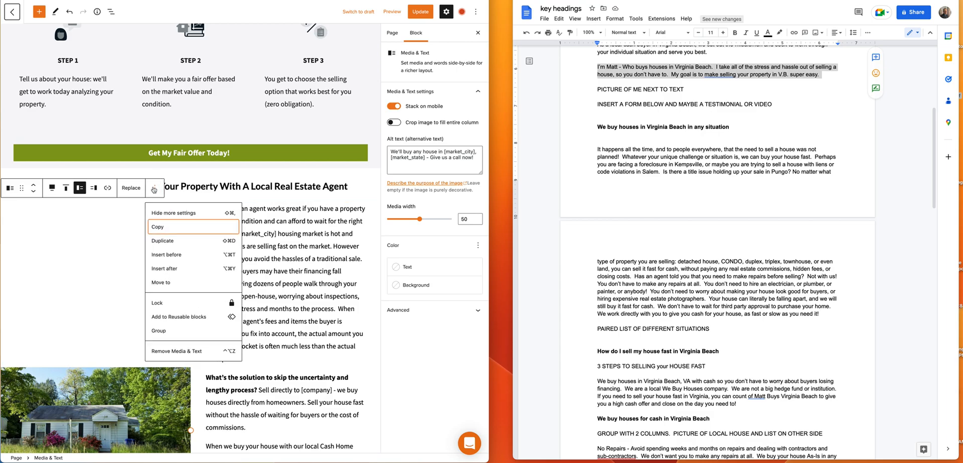
pyautogui.click(184, 353)
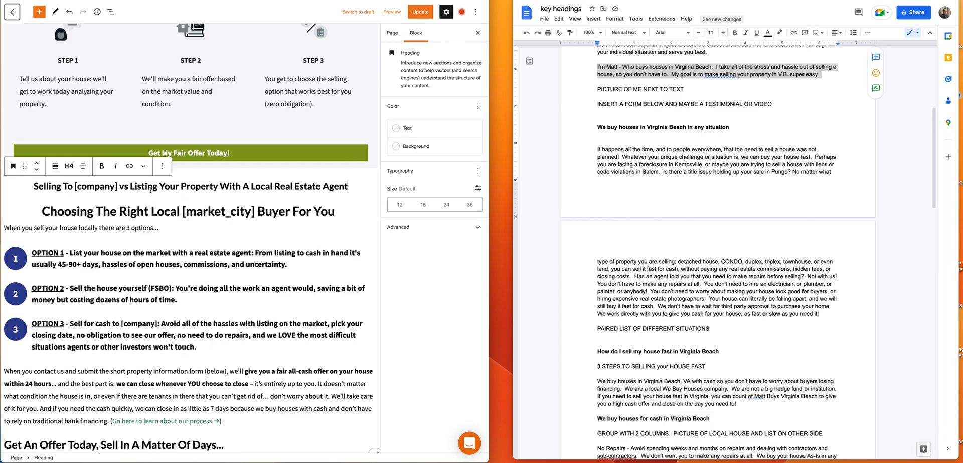
pyautogui.click(69, 13)
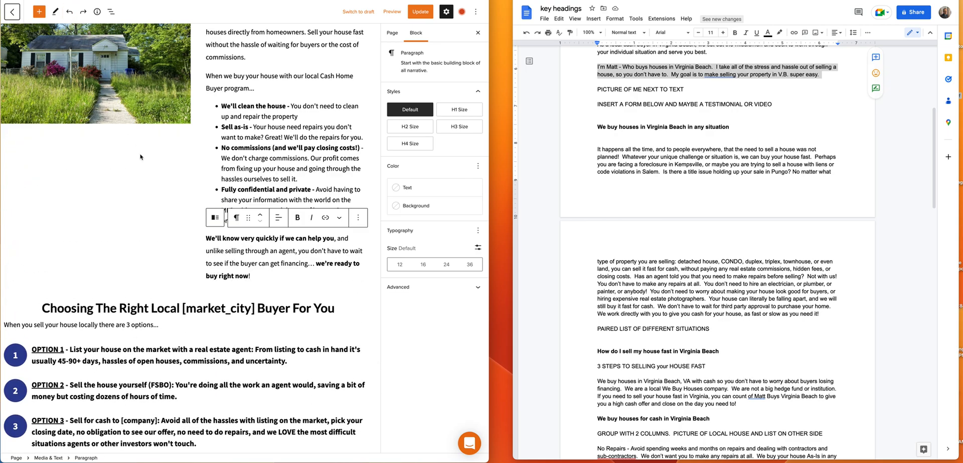
# Step: Remove the Media & Text block holding the house photo and the text about listing with an agent
pyautogui.scroll(3, 168, 236)
pyautogui.click(169, 237)
pyautogui.scroll(3, 168, 236)
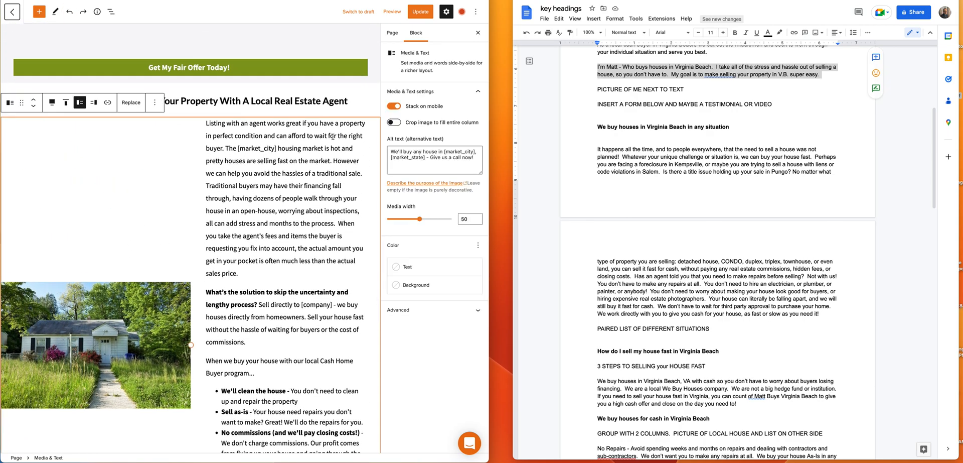
pyautogui.click(154, 102)
pyautogui.click(176, 266)
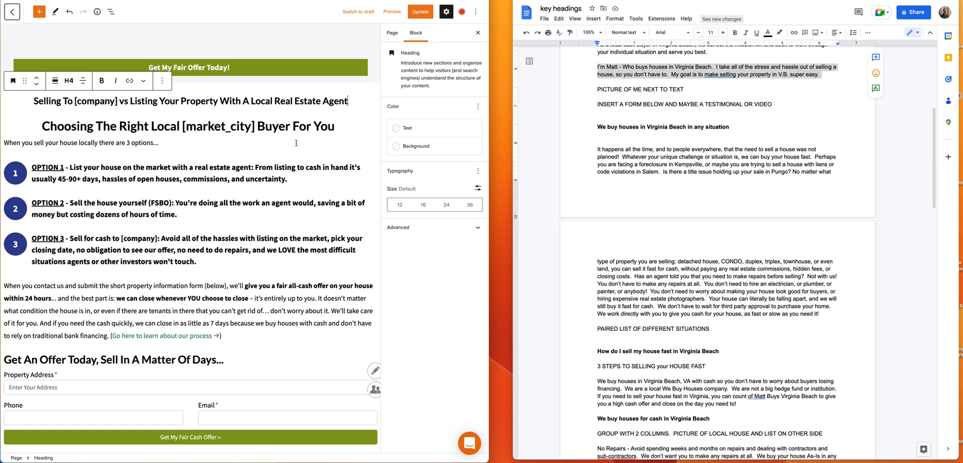
# Step: Replace the "Choosing The Right Local [market_city] Buyer For You" heading with "We Buy Houses In Virginia Beach In Any Situation"
pyautogui.click(195, 127)
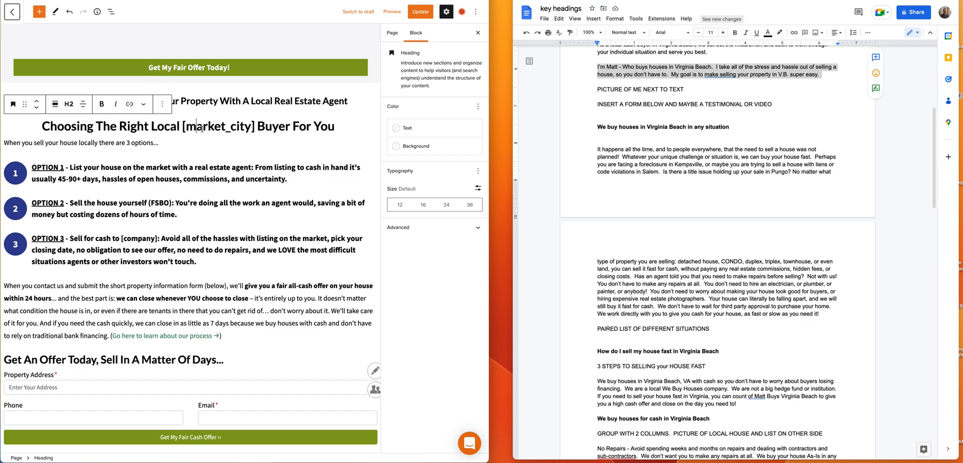
pyautogui.click(351, 126)
pyautogui.press('BackSpace')
pyautogui.press('BackSpace')
pyautogui.press('BackSpace')
pyautogui.press('BackSpace')
pyautogui.press('BackSpace')
pyautogui.press('BackSpace')
pyautogui.press('BackSpace')
pyautogui.press('BackSpace')
pyautogui.press('BackSpace')
pyautogui.press('BackSpace')
pyautogui.press('BackSpace')
pyautogui.press('BackSpace')
pyautogui.press('BackSpace')
pyautogui.press('BackSpace')
pyautogui.press('BackSpace')
pyautogui.press('BackSpace')
pyautogui.press('BackSpace')
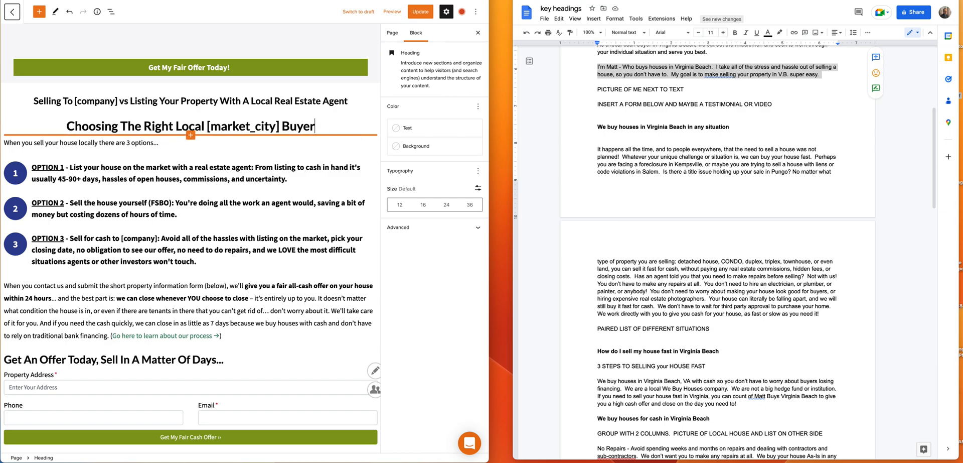
pyautogui.press('BackSpace')
pyautogui.press('BackSpace')
pyautogui.press('BackSpace')
pyautogui.press('BackSpace')
pyautogui.press('BackSpace')
pyautogui.press('BackSpace')
pyautogui.press('BackSpace')
pyautogui.press('BackSpace')
pyautogui.press('BackSpace')
pyautogui.press('BackSpace')
pyautogui.press('BackSpace')
pyautogui.press('BackSpace')
pyautogui.press('BackSpace')
pyautogui.press('BackSpace')
pyautogui.press('BackSpace')
pyautogui.press('BackSpace')
pyautogui.press('BackSpace')
pyautogui.press('BackSpace')
pyautogui.press('BackSpace')
pyautogui.press('BackSpace')
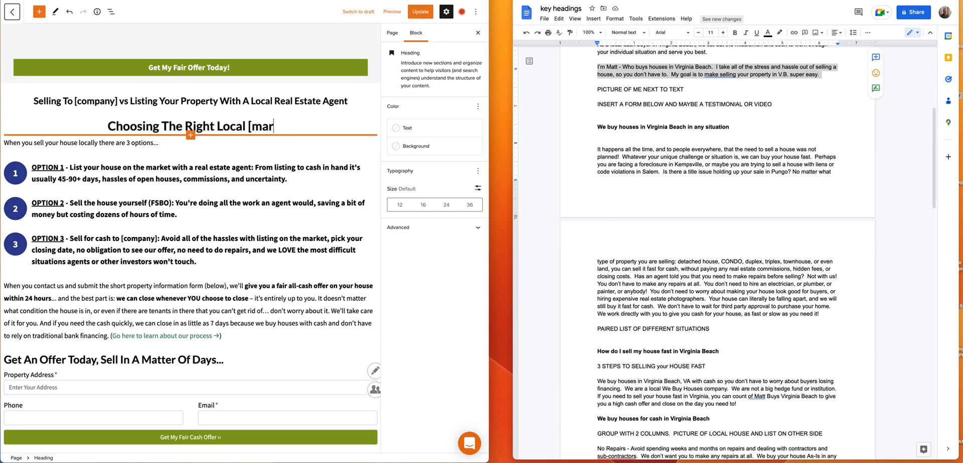
pyautogui.press('BackSpace')
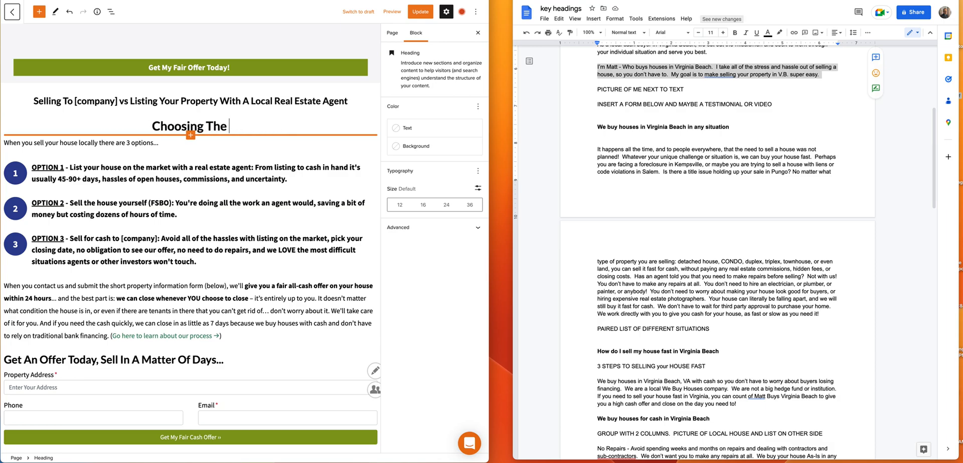
pyautogui.press('BackSpace')
pyautogui.press('BackSpace')
pyautogui.press('BackSpace')
pyautogui.press('BackSpace')
pyautogui.press('BackSpace')
pyautogui.press('BackSpace')
pyautogui.press('BackSpace')
pyautogui.press('BackSpace')
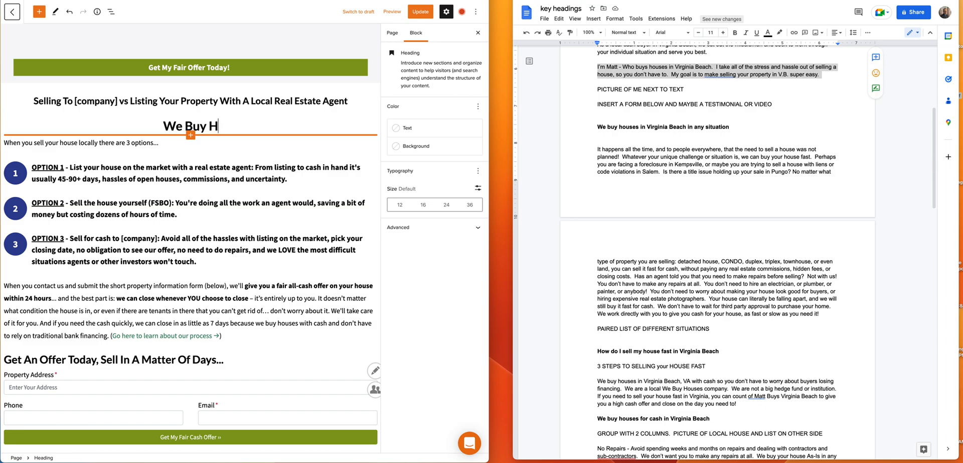
pyautogui.write('Virgin')
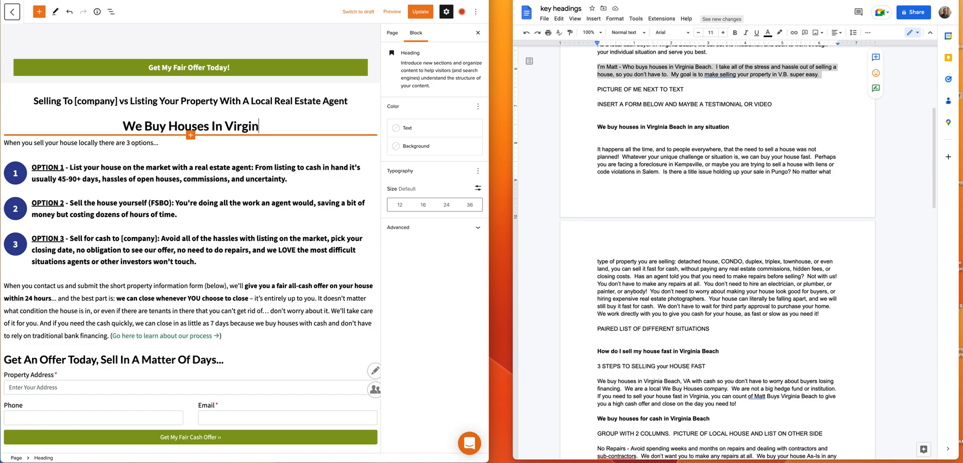
pyautogui.write('ia Beach In ')
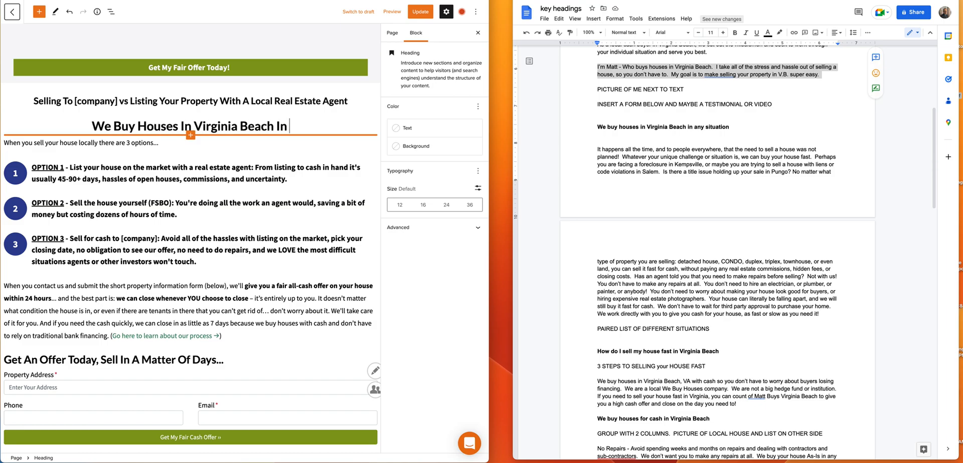
pyautogui.write('Any Situa')
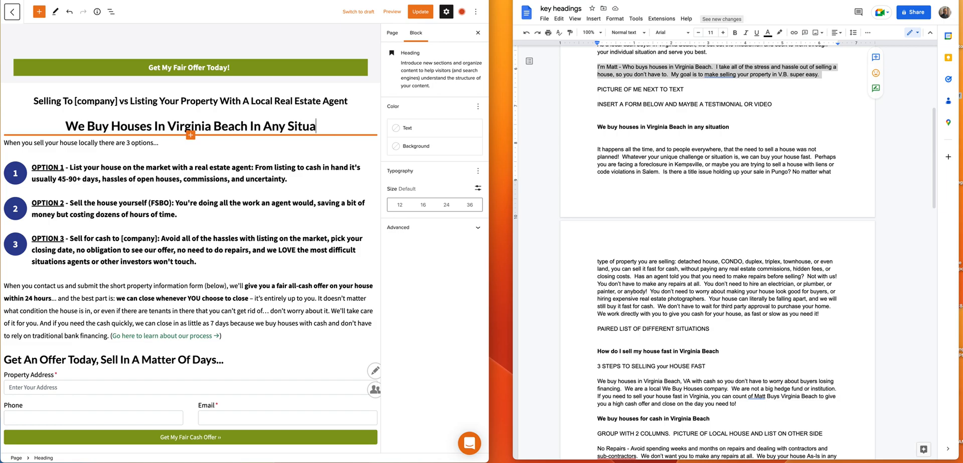
pyautogui.write('tion')
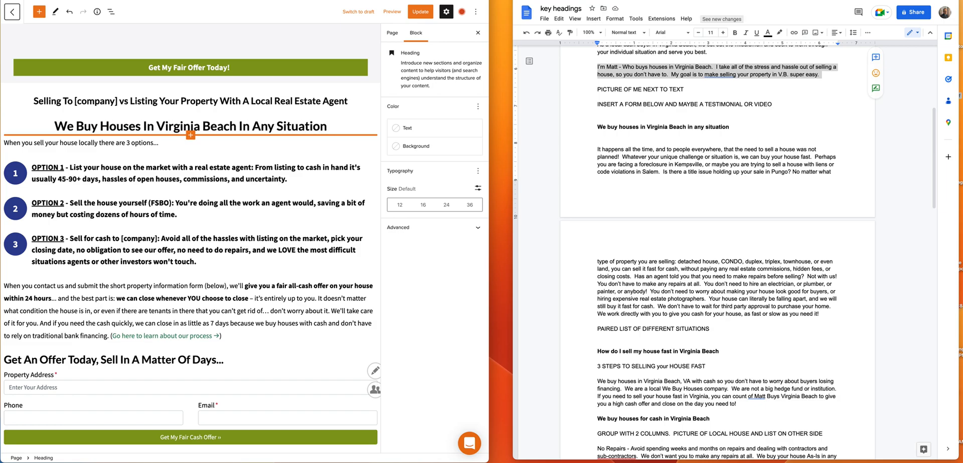
# Step: Remove the "Selling To [company] vs Listing Your Property With A Local Real Estate Agent" heading block
pyautogui.click(340, 107)
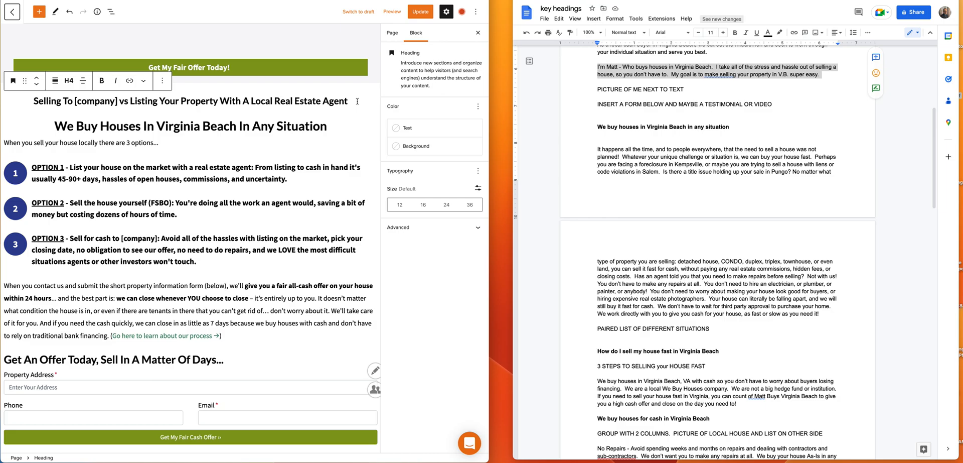
pyautogui.press('super+a')
pyautogui.click(162, 82)
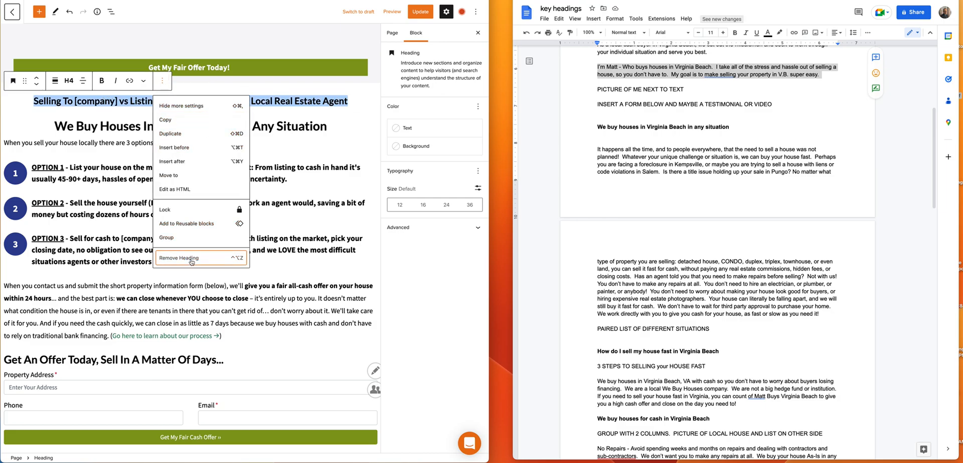
pyautogui.click(193, 256)
# Step: Insert a Group block containing an empty Paragraph block directly below the "We Buy Houses In Virginia Beach In Any Situation" heading
pyautogui.scroll(3, 230, 153)
pyautogui.scroll(-3, 225, 174)
pyautogui.scroll(-2, 225, 175)
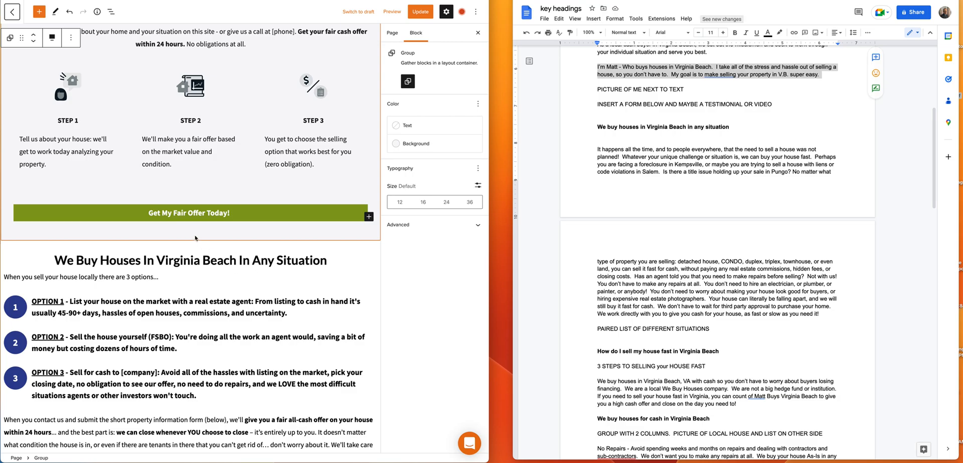
pyautogui.moveTo(199, 244)
pyautogui.click(335, 262)
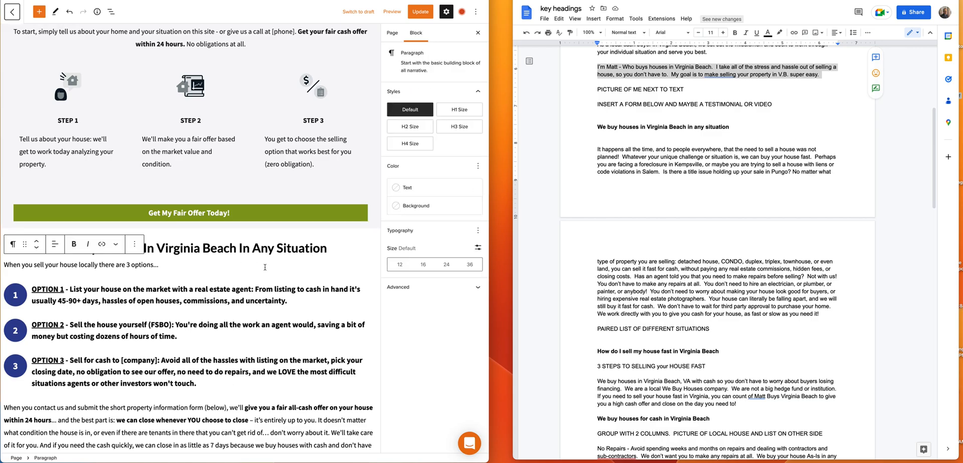
pyautogui.click(340, 250)
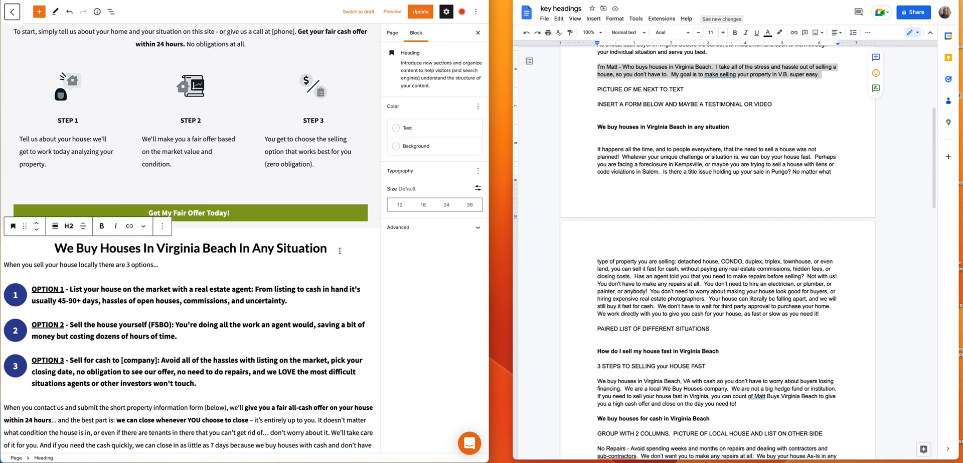
pyautogui.press('Return')
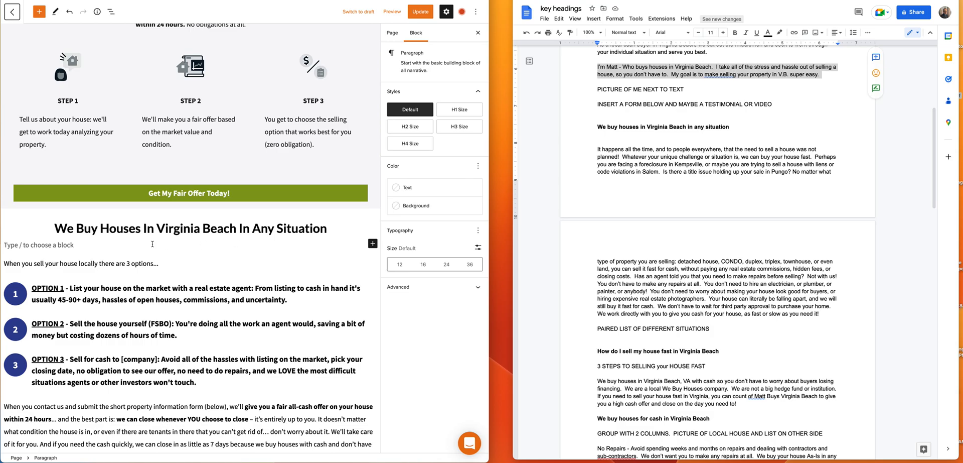
pyautogui.click(373, 243)
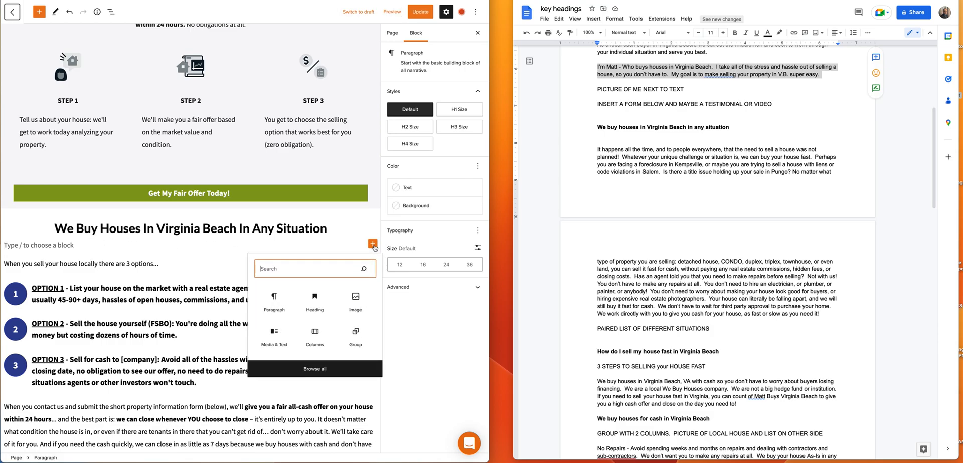
pyautogui.click(355, 334)
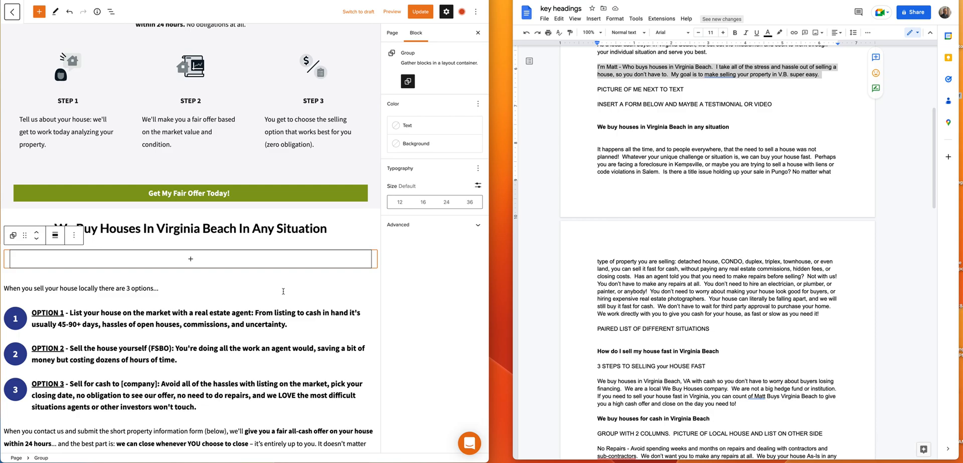
pyautogui.click(191, 258)
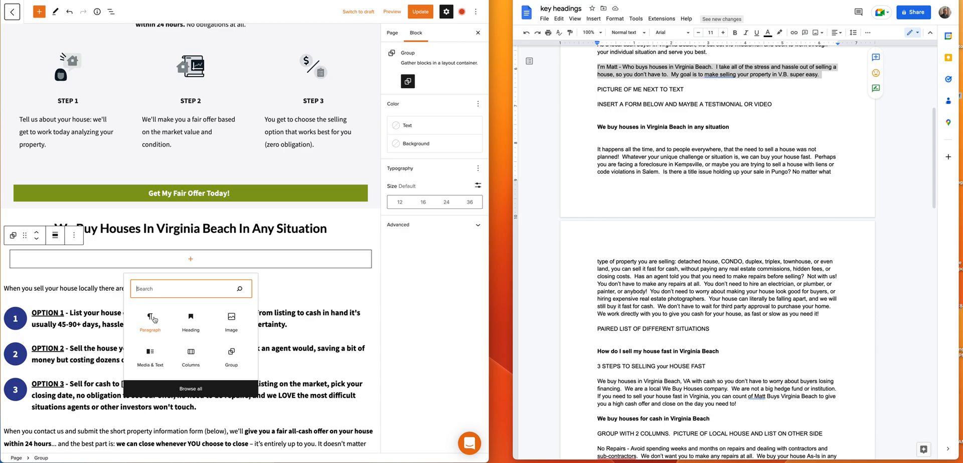
pyautogui.click(153, 319)
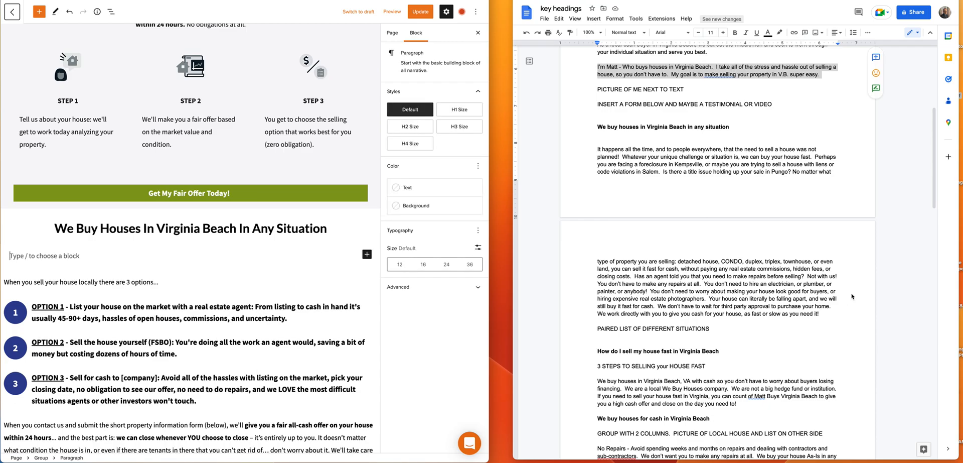
# Step: Copy the "It happens all the time" paragraph from the key headings document into the empty paragraph in the new group
pyautogui.moveTo(597, 149); pyautogui.dragTo(831, 314)
pyautogui.press('super+c')
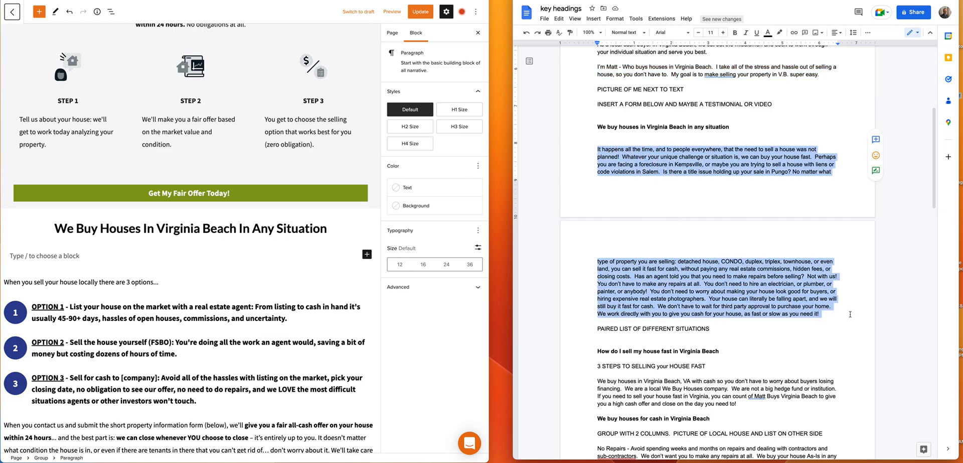
pyautogui.click(23, 253)
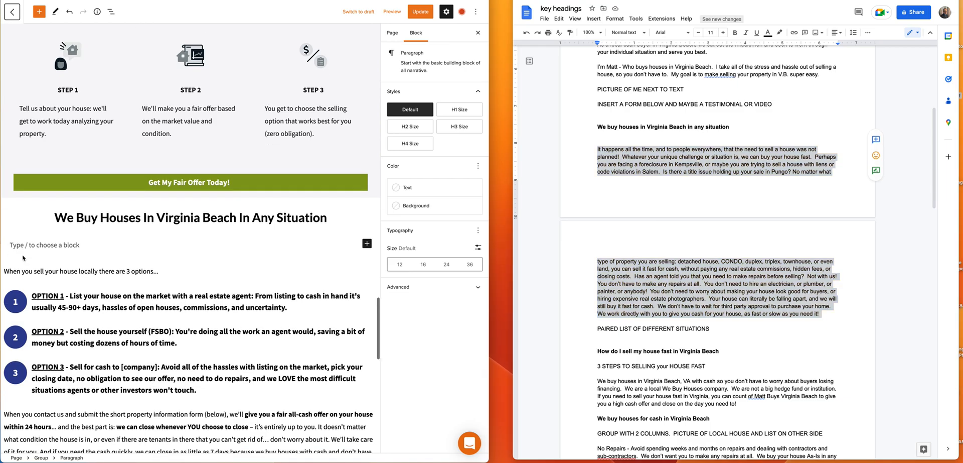
pyautogui.press('super+v')
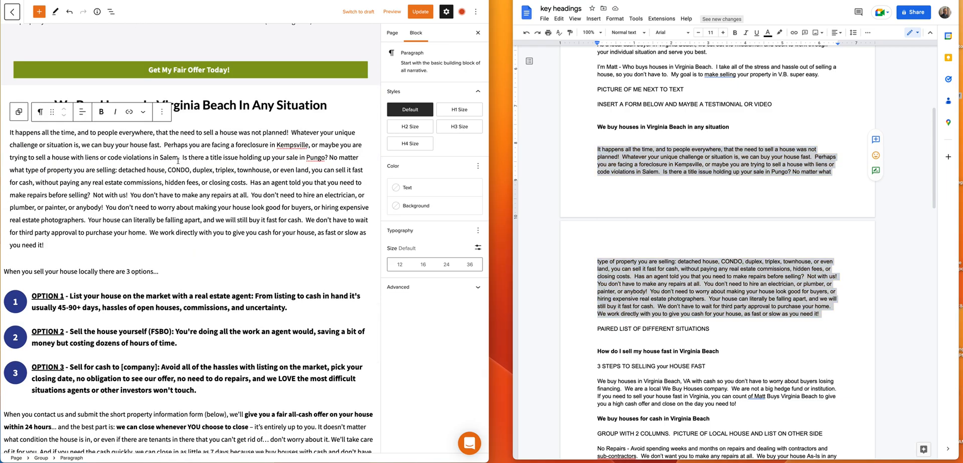
pyautogui.scroll(1, 57, 160)
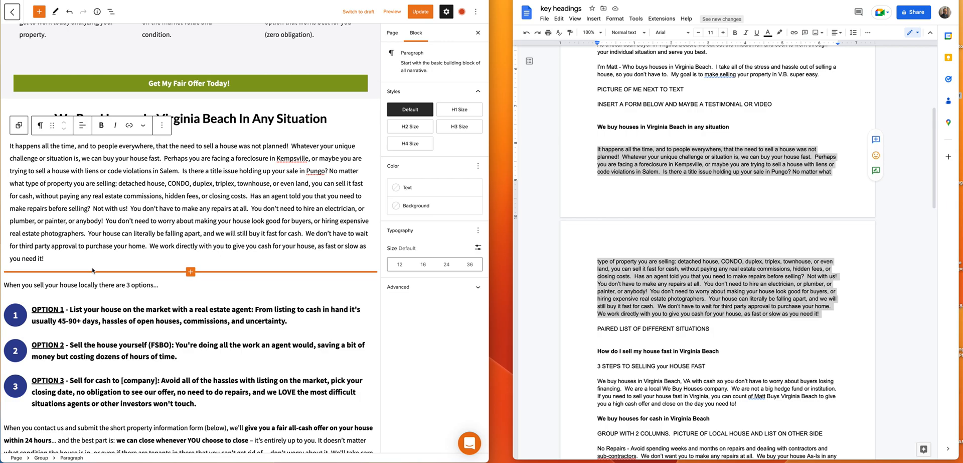
# Step: Add an empty paragraph below the "It happens all the time" text and open the full block library for it
pyautogui.press('Return')
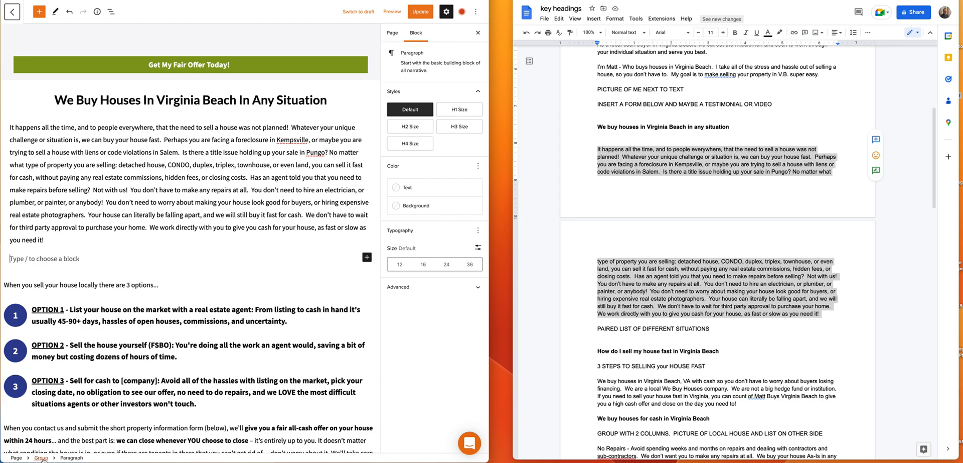
pyautogui.click(367, 258)
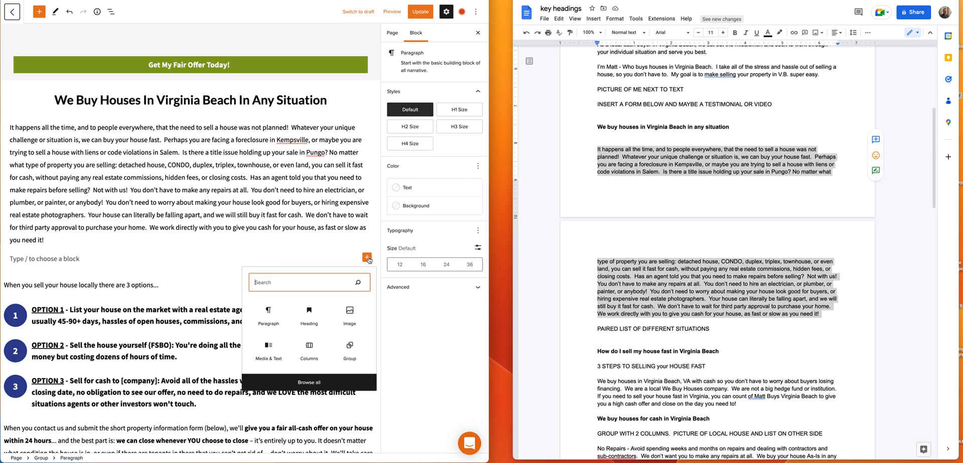
pyautogui.click(309, 382)
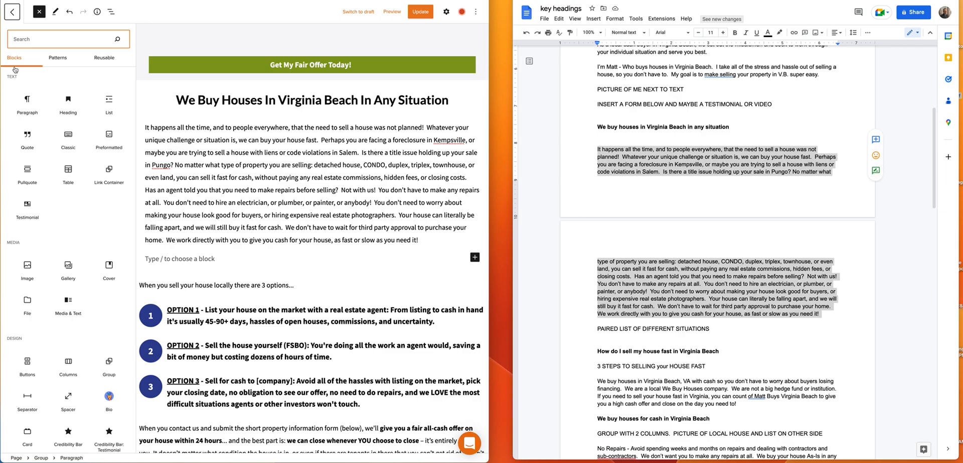
# Step: Look through the Content Layouts and Columns, Cards & Buttons patterns and preview the reusable blocks for a paired-list layout
pyautogui.click(105, 58)
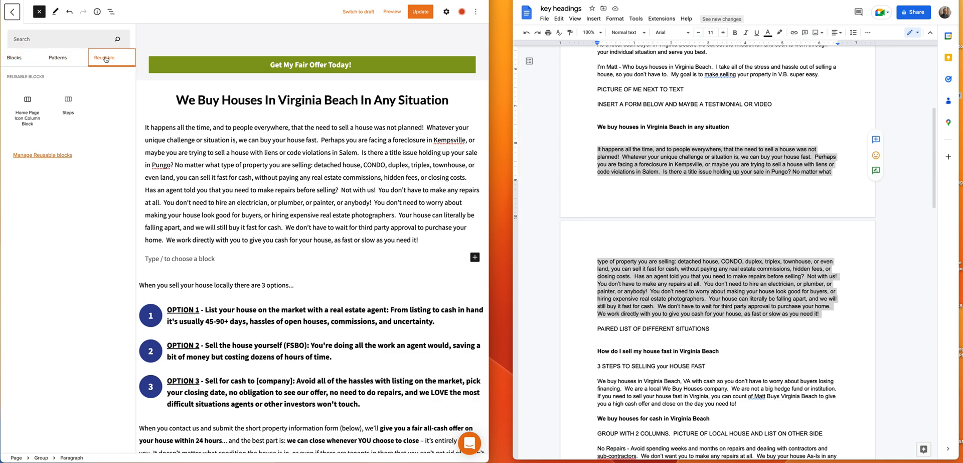
pyautogui.click(59, 58)
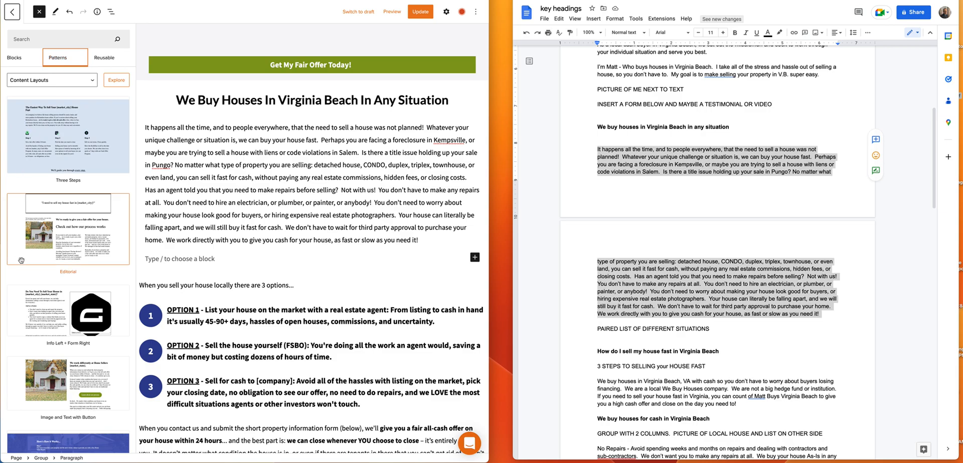
pyautogui.scroll(-1, 28, 260)
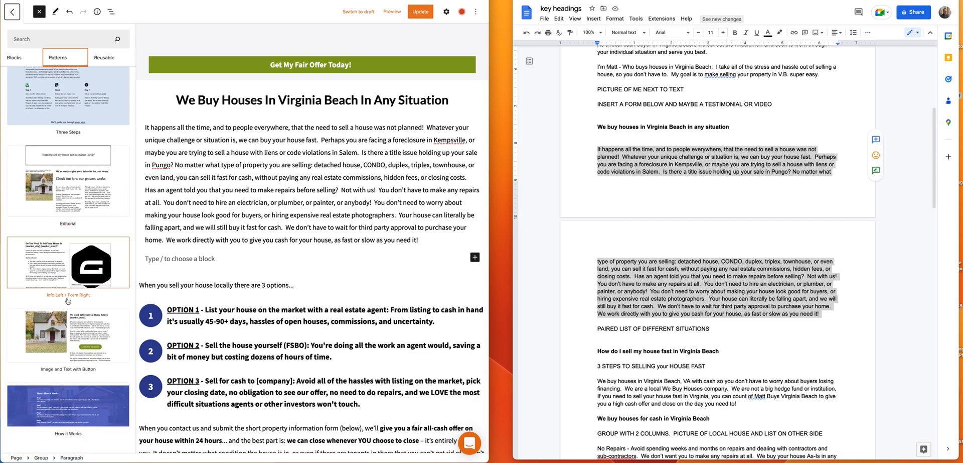
pyautogui.scroll(1, 60, 304)
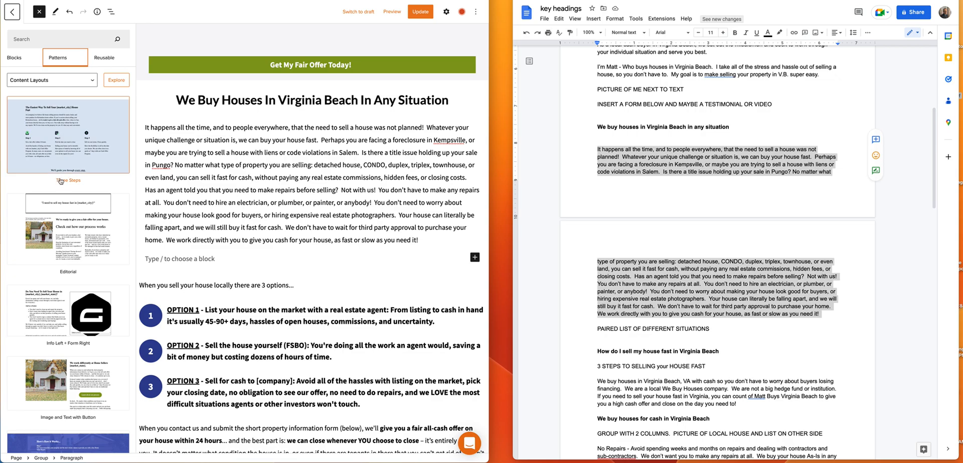
pyautogui.click(93, 83)
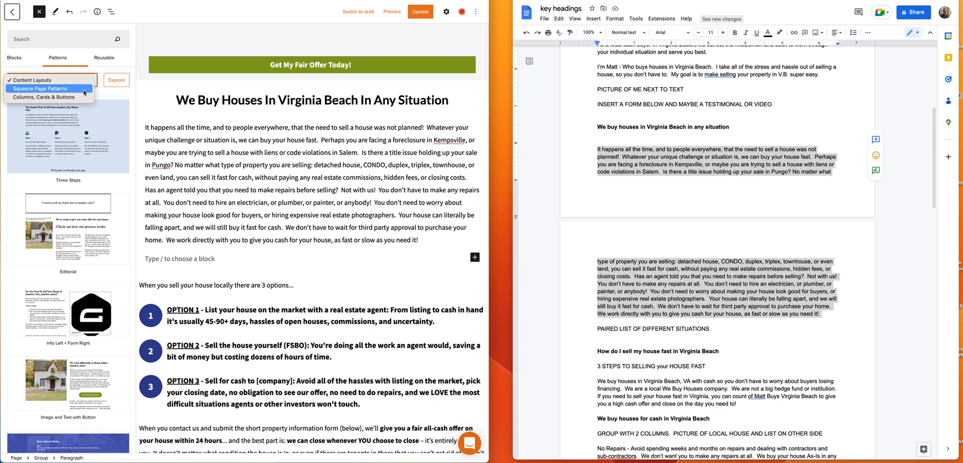
pyautogui.click(83, 98)
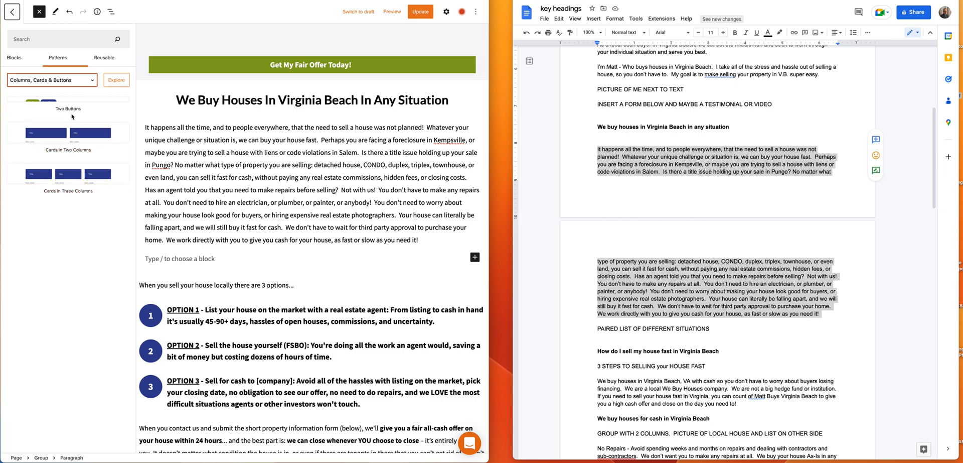
pyautogui.click(106, 59)
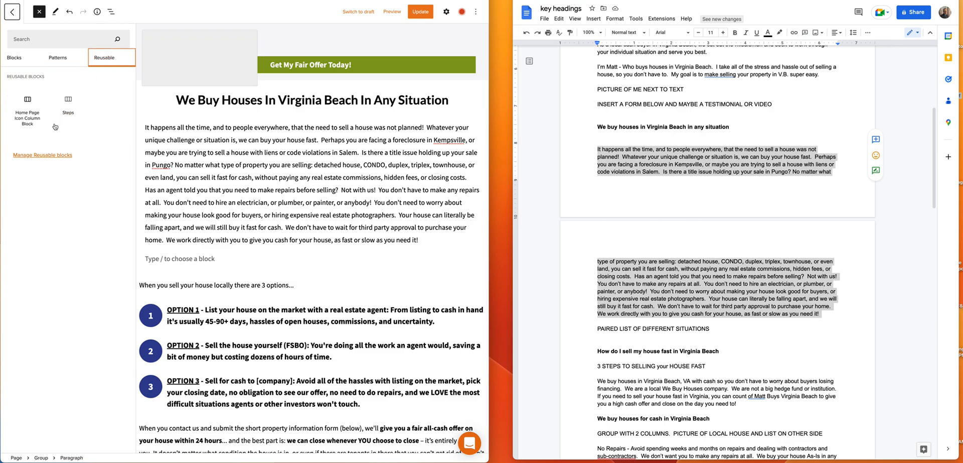
pyautogui.moveTo(47, 126)
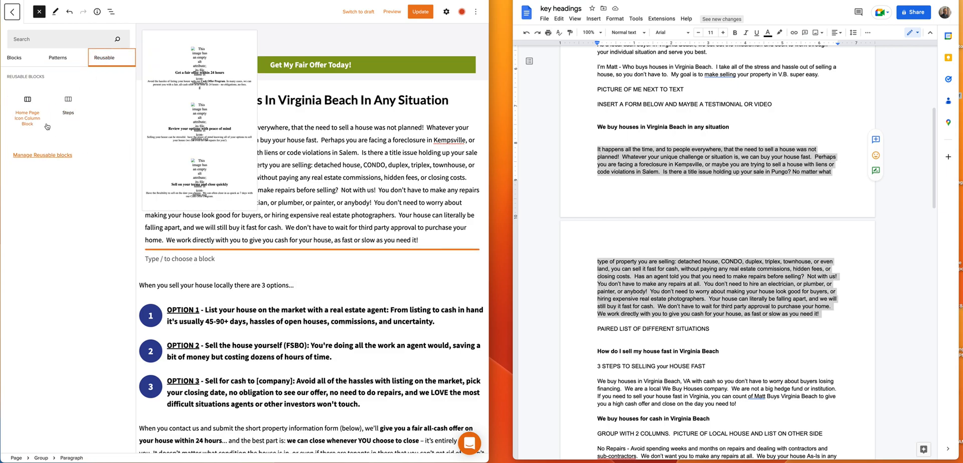
pyautogui.moveTo(69, 99)
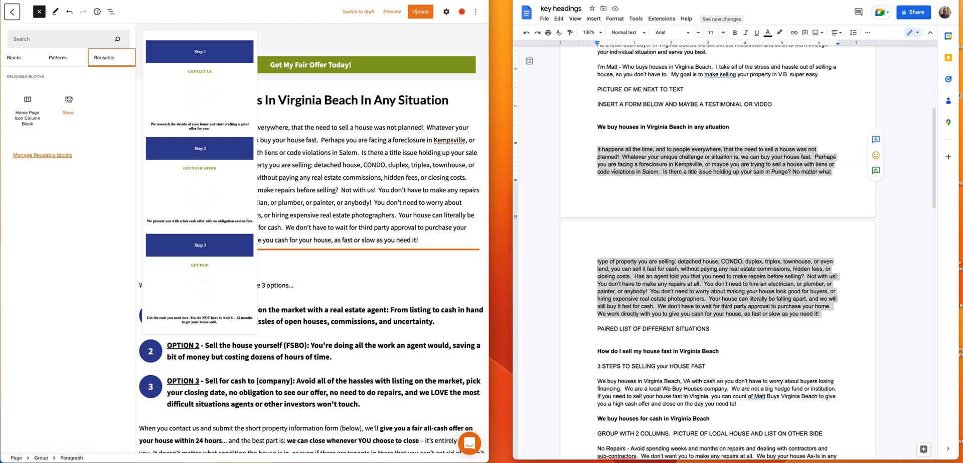
pyautogui.moveTo(27, 101)
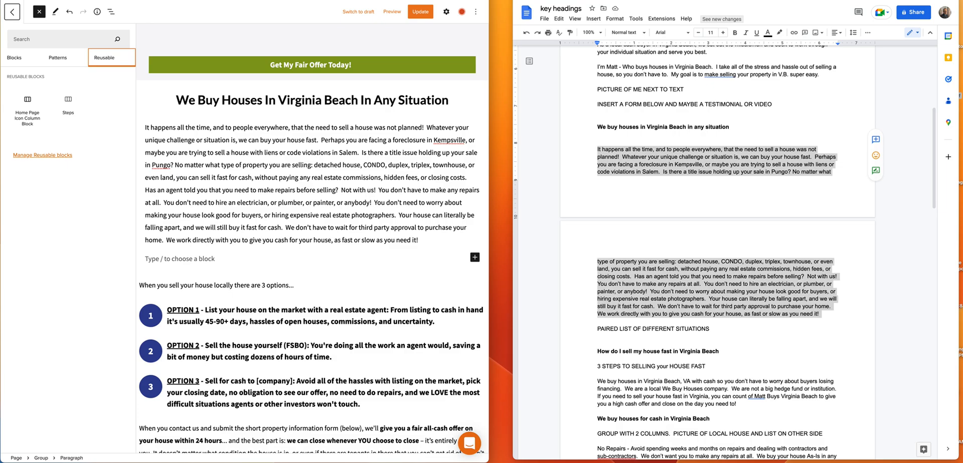
# Step: Check the other open house-buyer websites for a layout example, ending back in the page editor
pyautogui.click(903, 0)
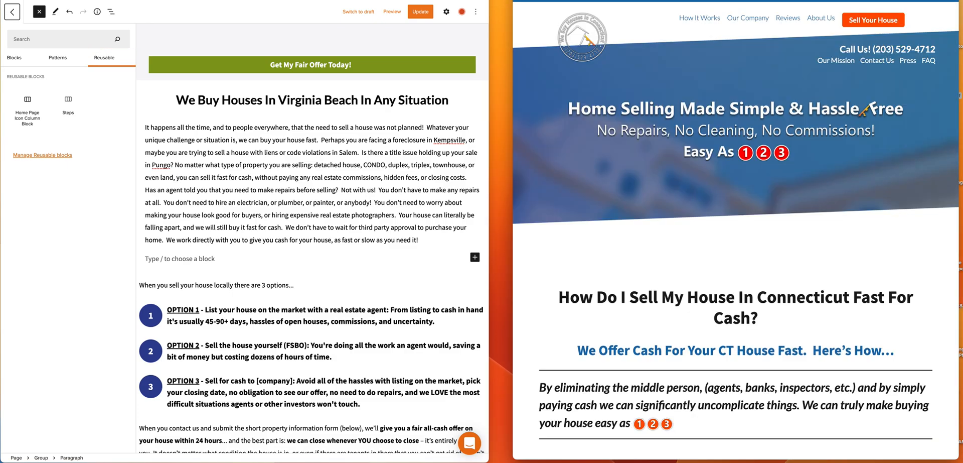
pyautogui.click(873, 1)
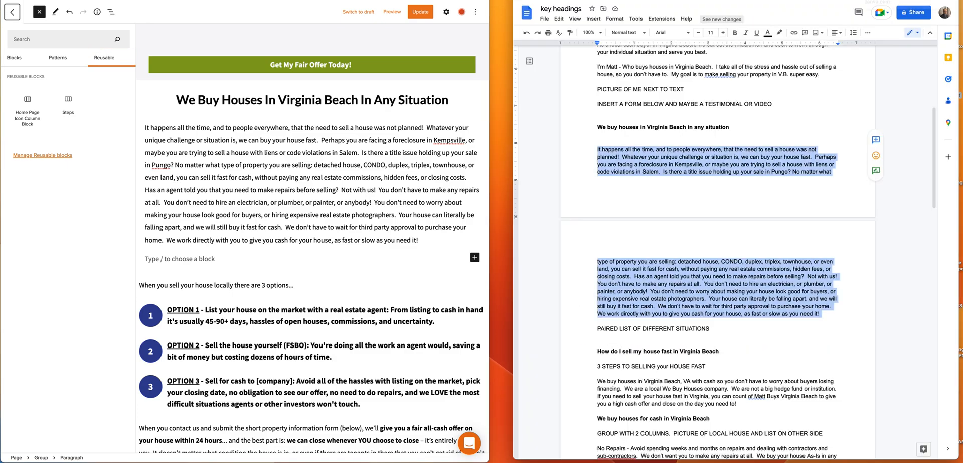
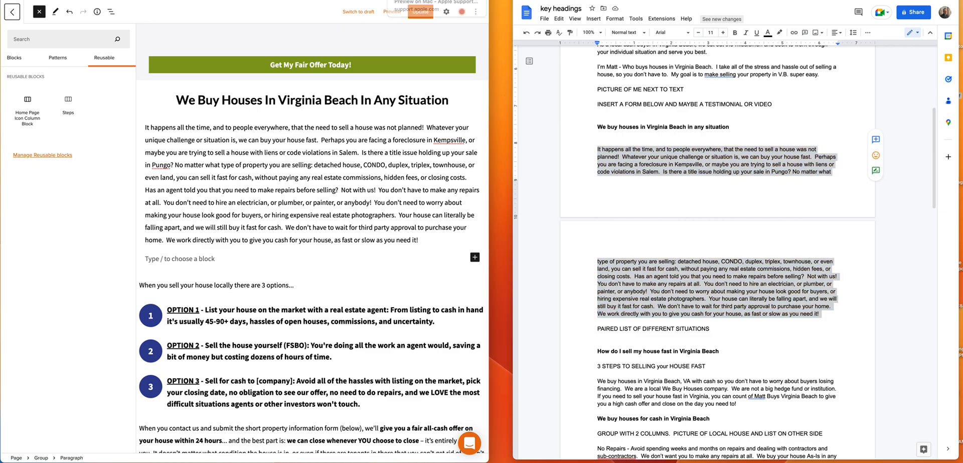
pyautogui.hotkey('ctrl', 'Tab')
pyautogui.hotkey('ctrl', 'Tab')
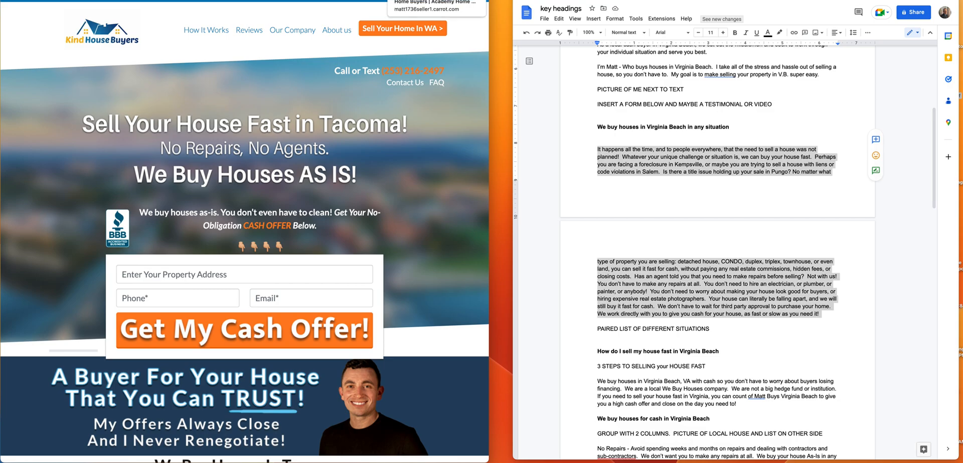
pyautogui.click(408, 1)
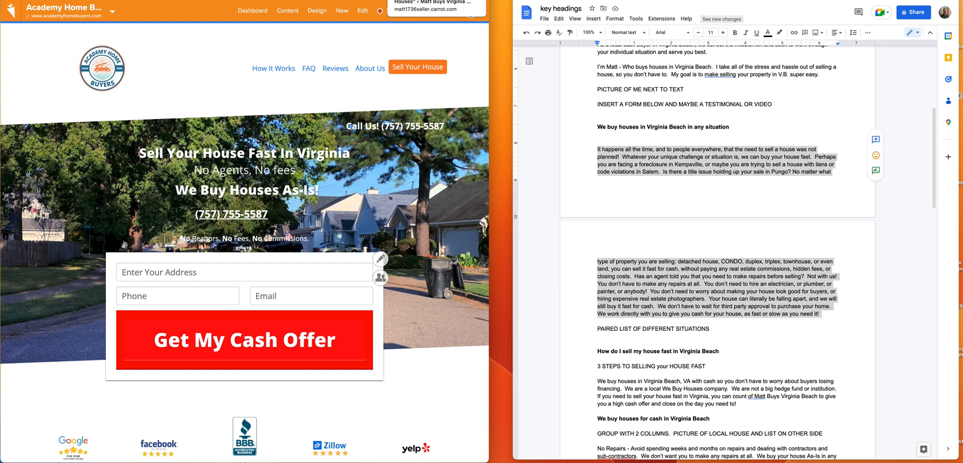
pyautogui.click(421, 0)
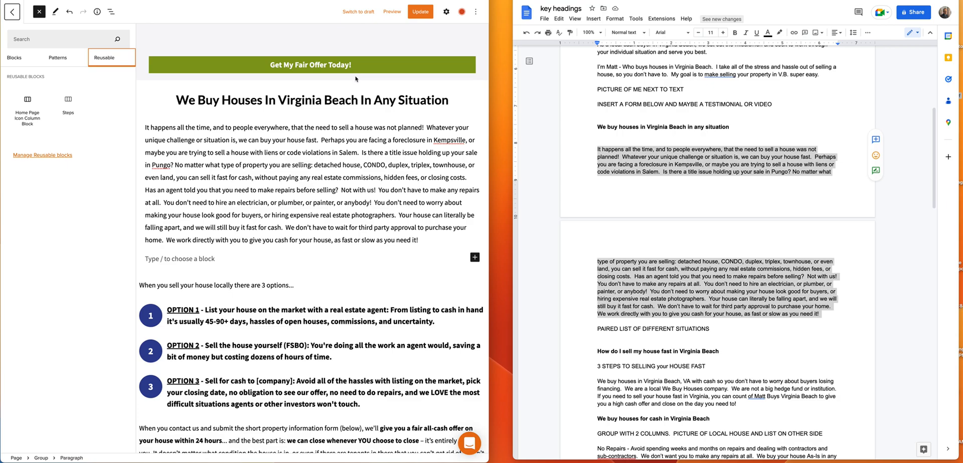
pyautogui.click(652, 0)
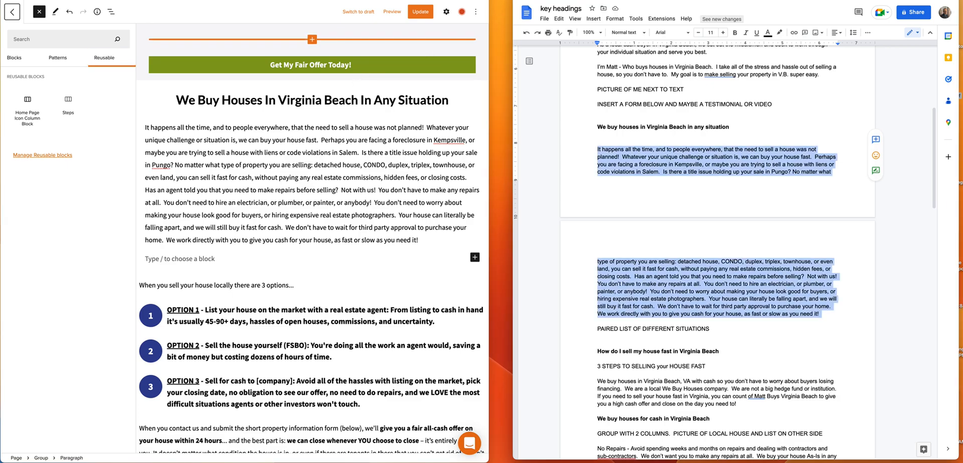
pyautogui.write('www')
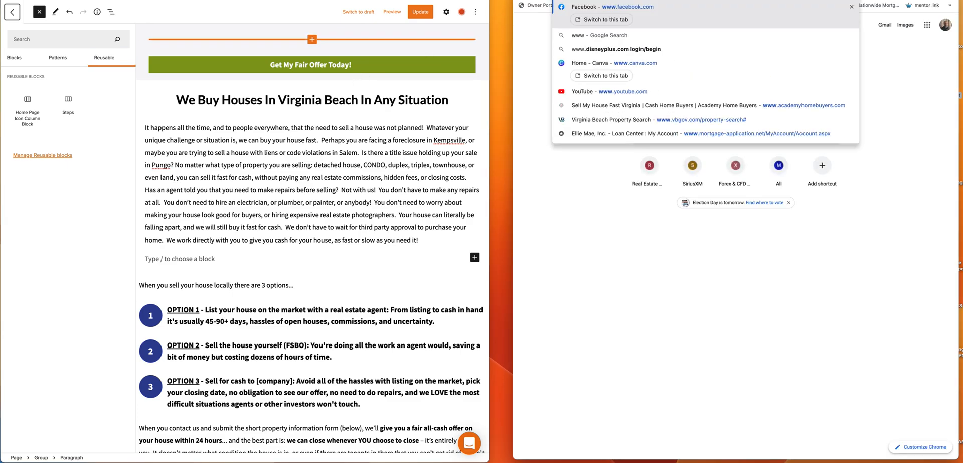
pyautogui.write('.aca')
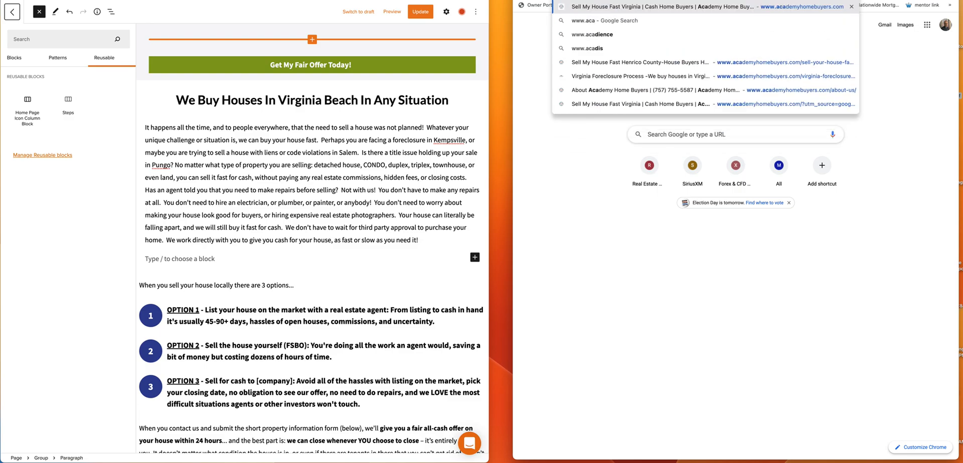
pyautogui.press('Return')
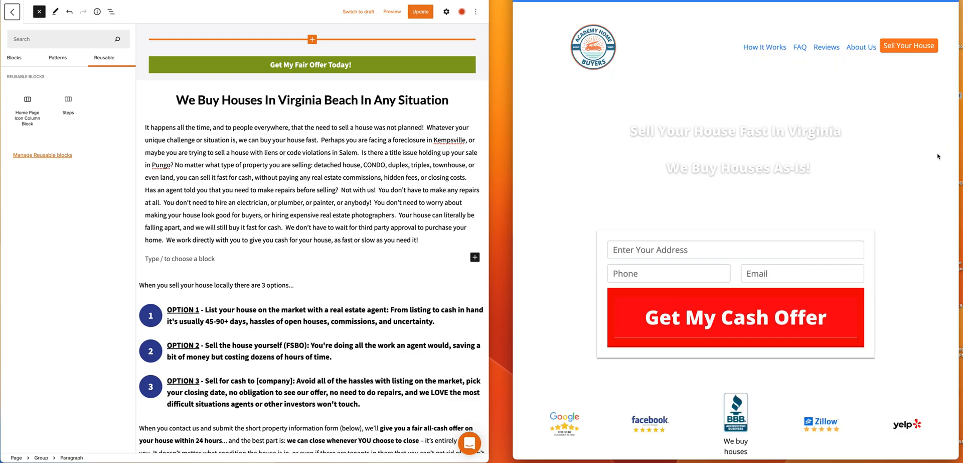
pyautogui.scroll(-3, 766, 213)
pyautogui.scroll(-15, 767, 213)
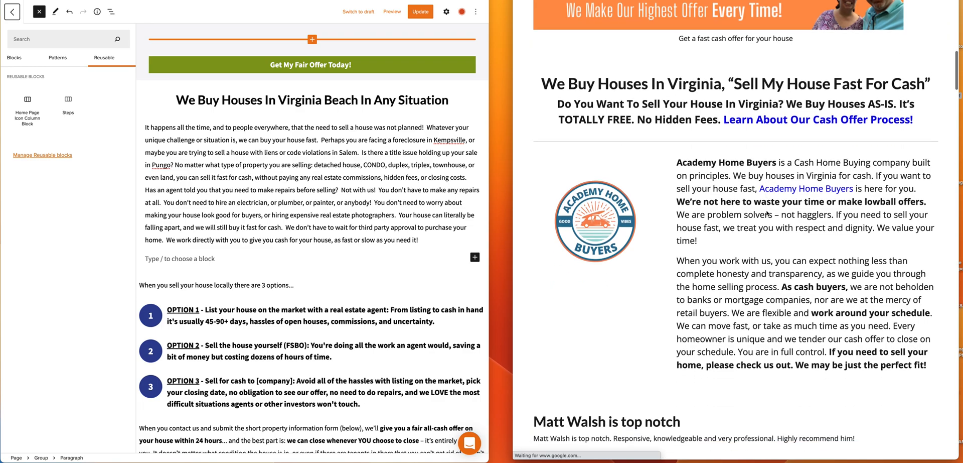
pyautogui.scroll(-10, 767, 211)
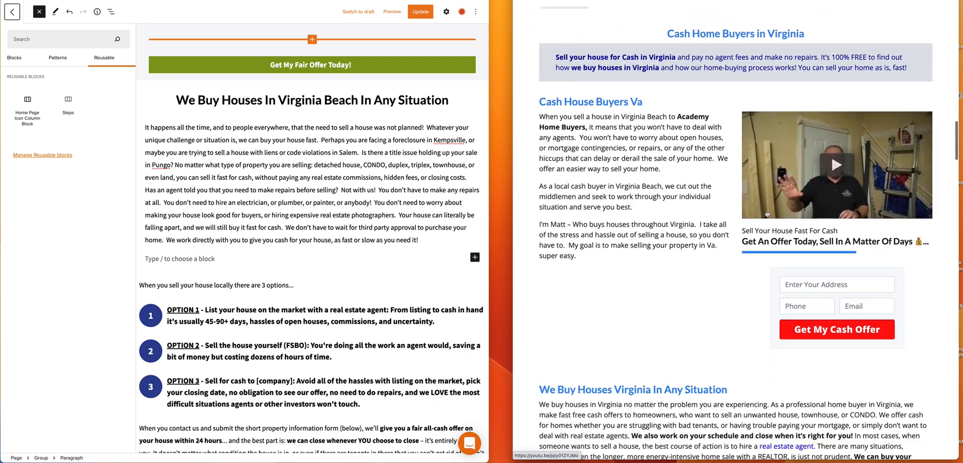
pyautogui.scroll(2, 766, 213)
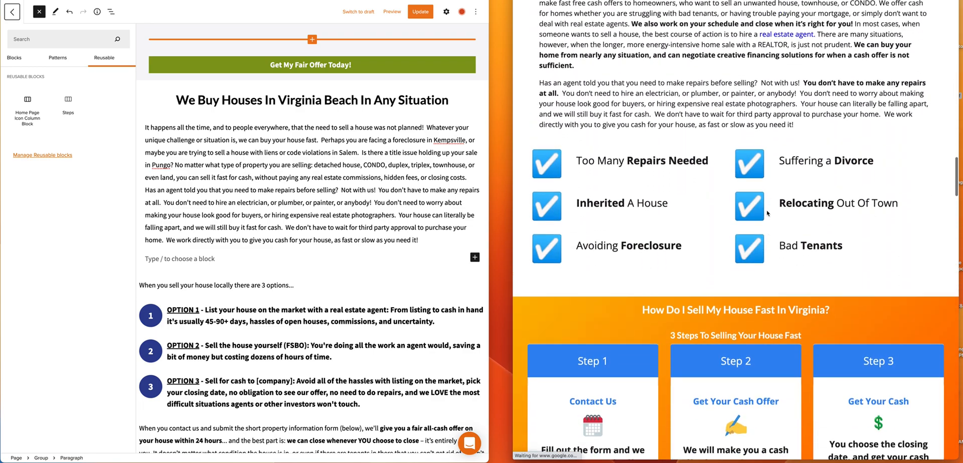
pyautogui.scroll(-1, 766, 213)
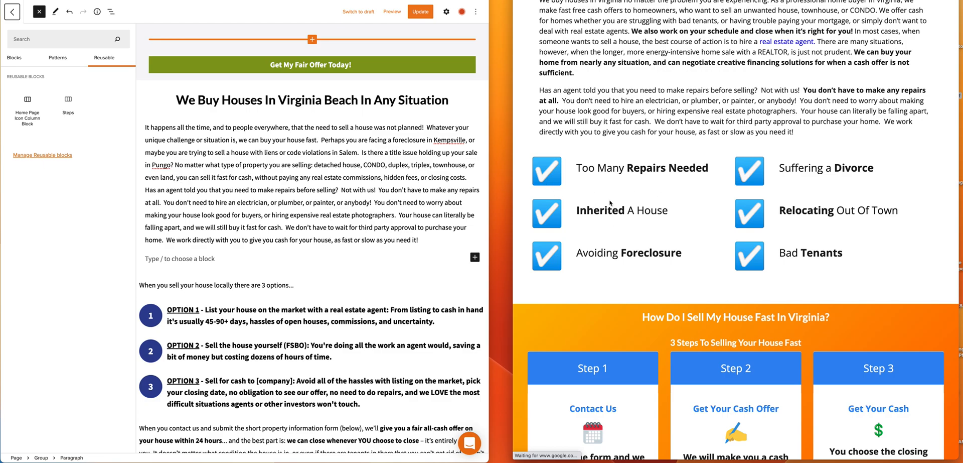
# Step: Insert a 50 / 50 Columns block below the "It happens all the time" paragraph and add a Media & Text block to its first column
pyautogui.scroll(-1, 252, 270)
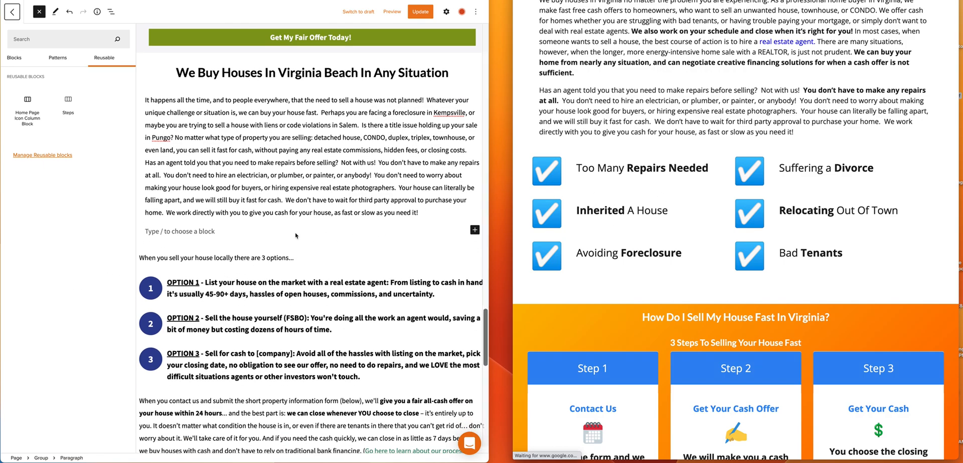
pyautogui.click(475, 231)
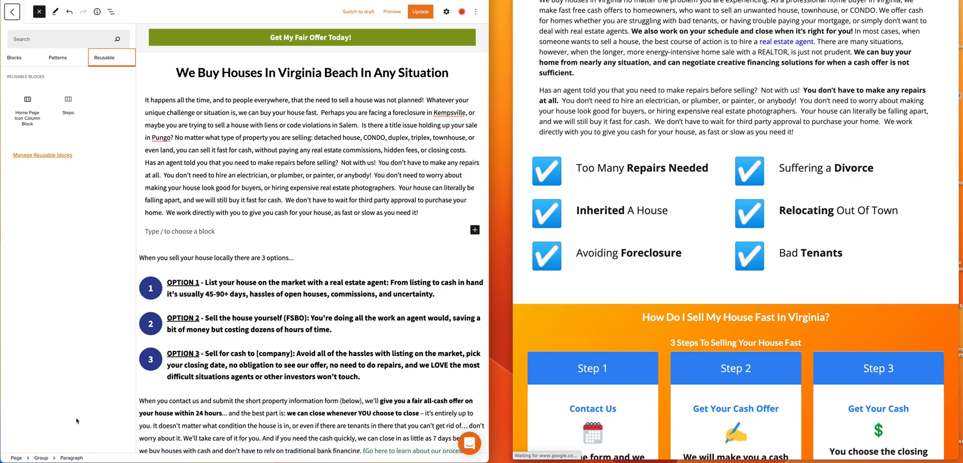
pyautogui.click(475, 231)
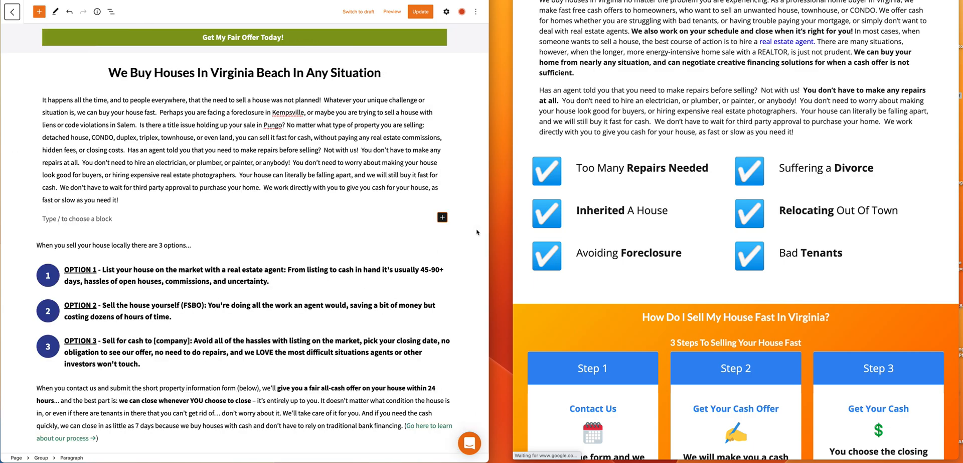
pyautogui.click(444, 219)
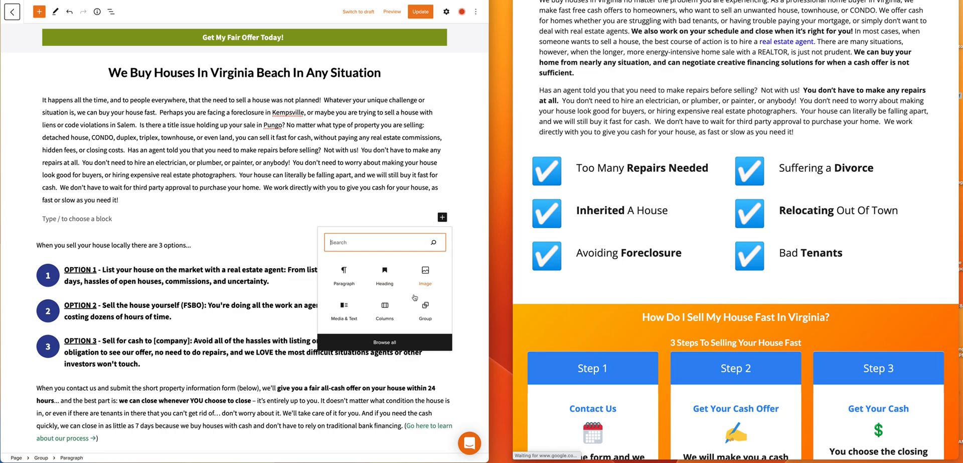
pyautogui.click(386, 308)
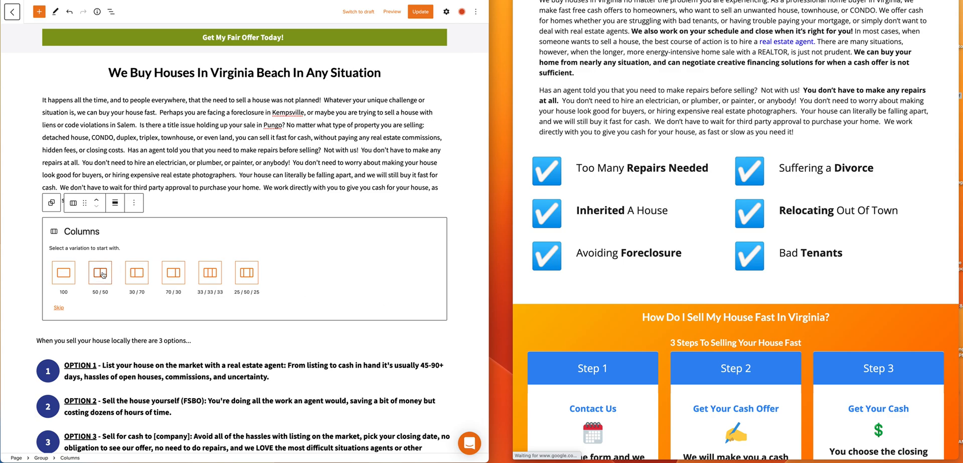
pyautogui.click(102, 274)
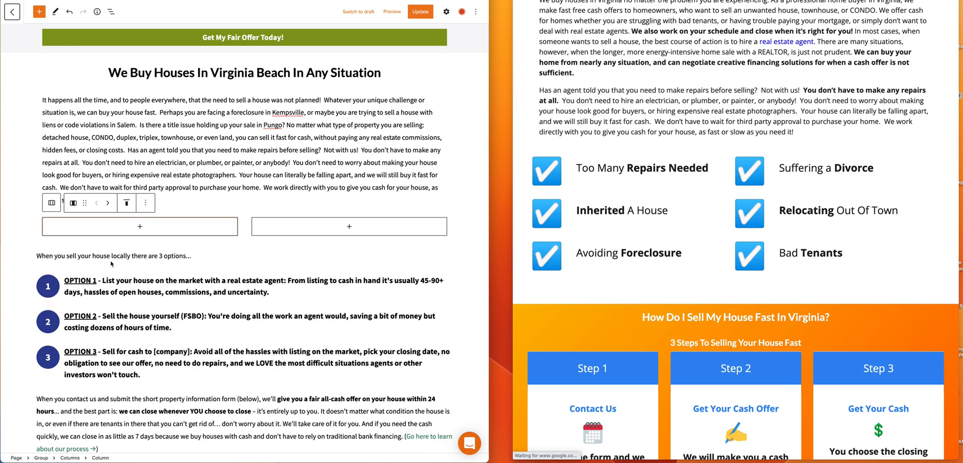
pyautogui.click(140, 227)
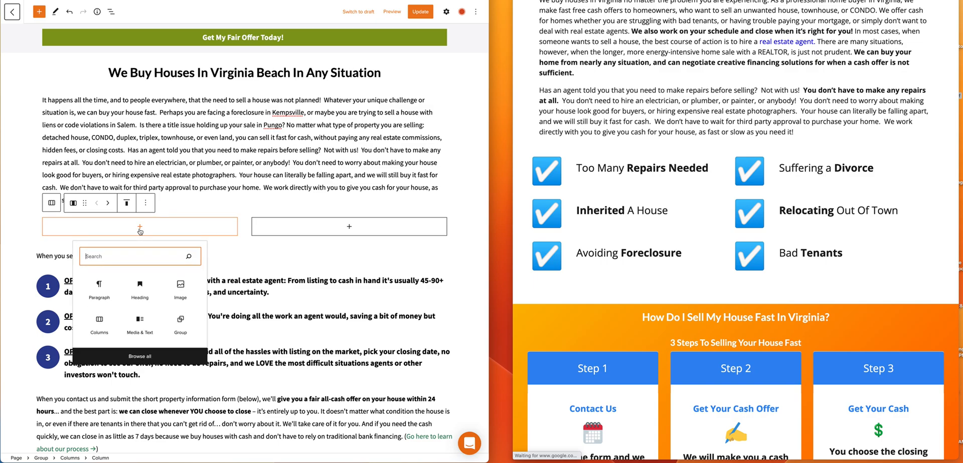
pyautogui.click(135, 328)
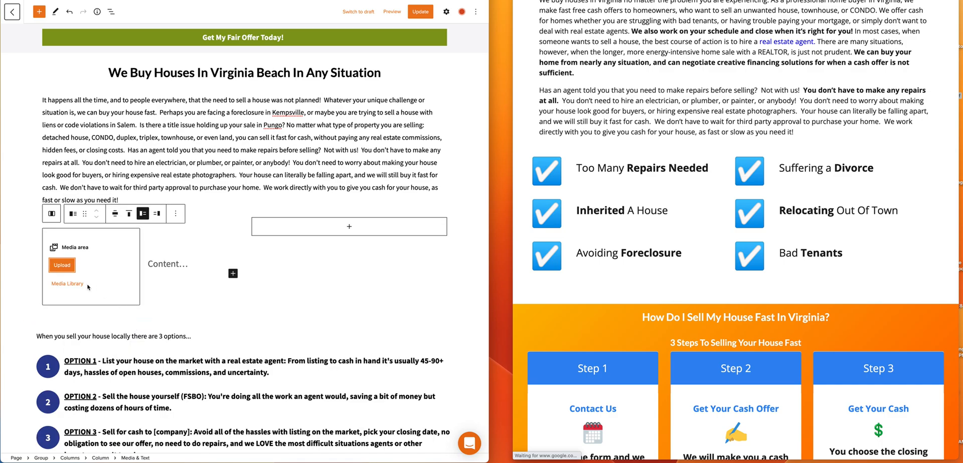
# Step: Fill the first column's media area with master-investor-logo.jpeg from the media library and set its media width to 15
pyautogui.click(69, 283)
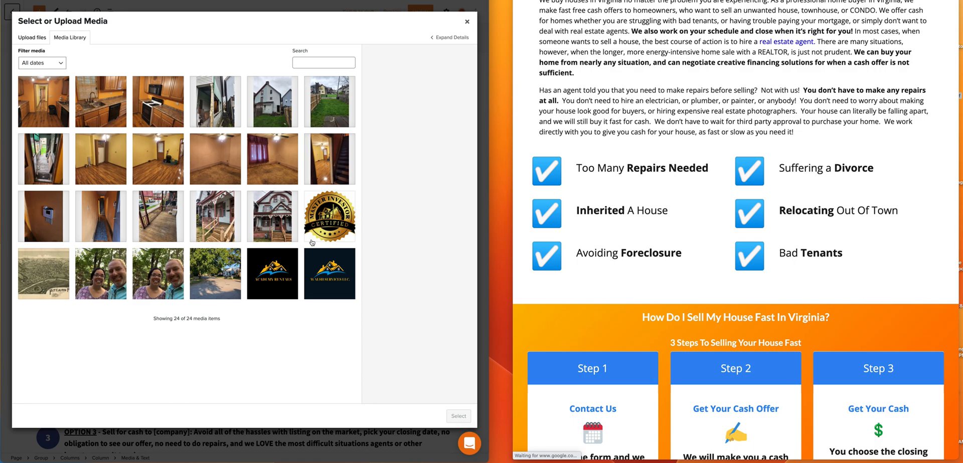
pyautogui.click(331, 219)
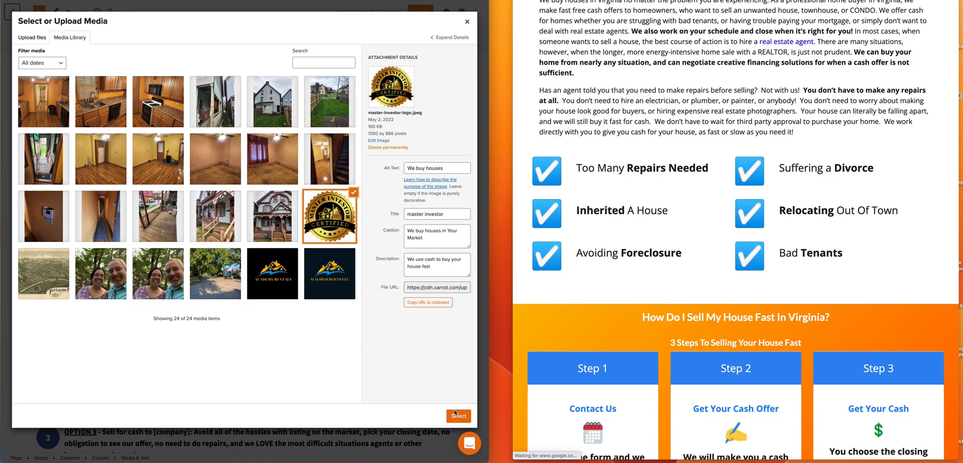
pyautogui.click(458, 416)
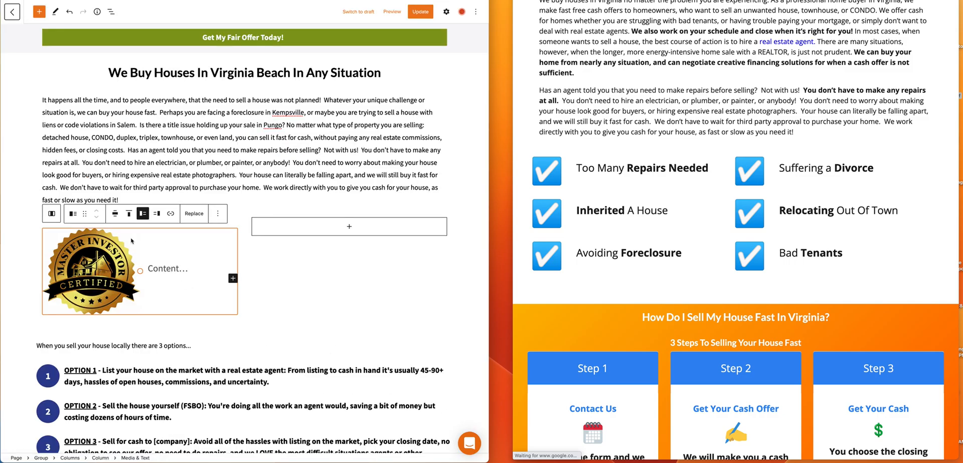
pyautogui.click(446, 11)
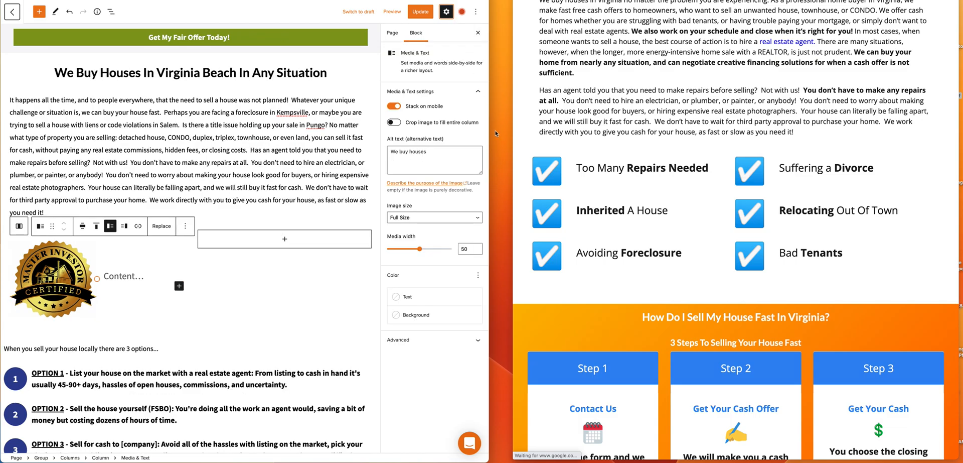
pyautogui.moveTo(420, 249); pyautogui.dragTo(387, 250)
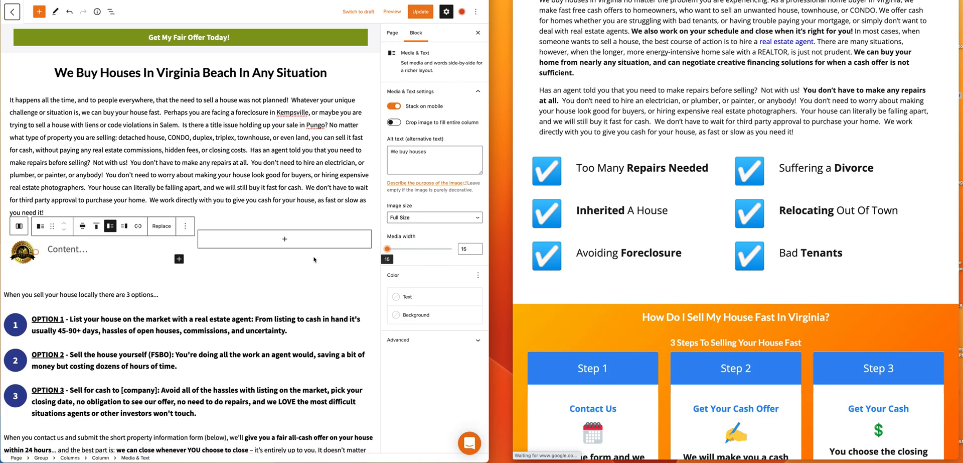
# Step: Enter "Too Many Repairs Needed" as the text beside the first column's logo
pyautogui.click(61, 249)
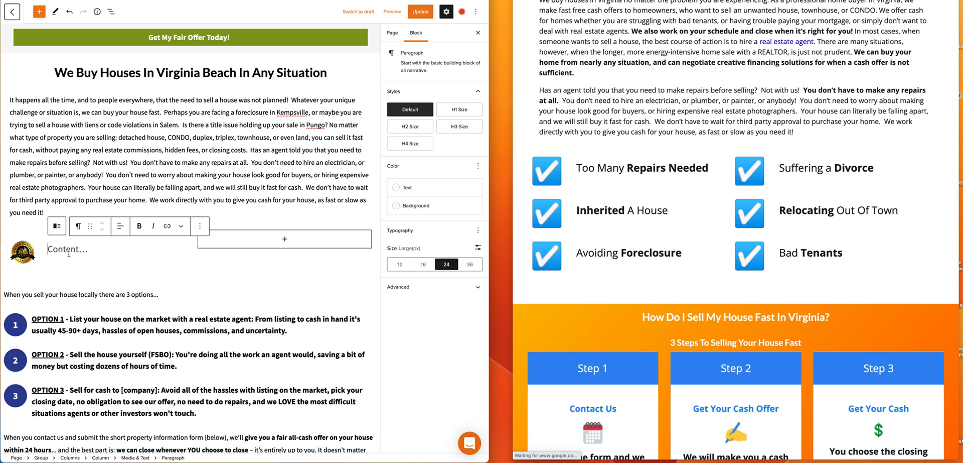
pyautogui.write('Too')
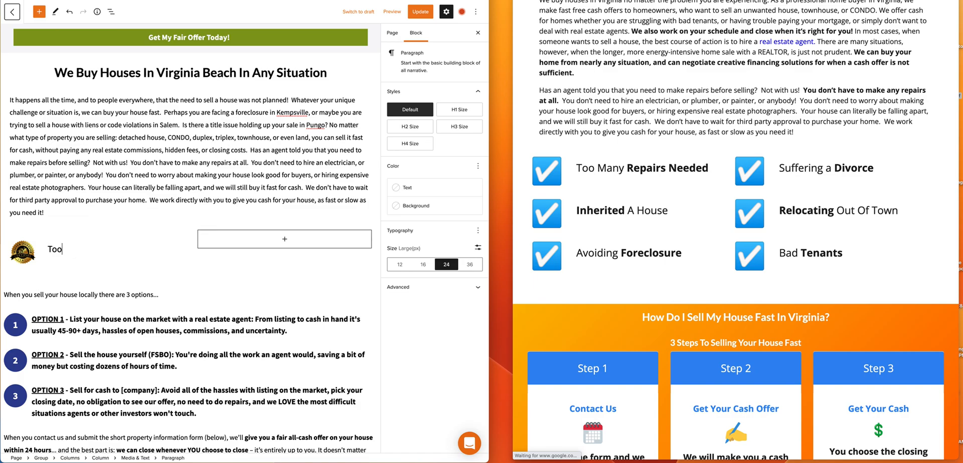
pyautogui.write(' Many Repairs Needed')
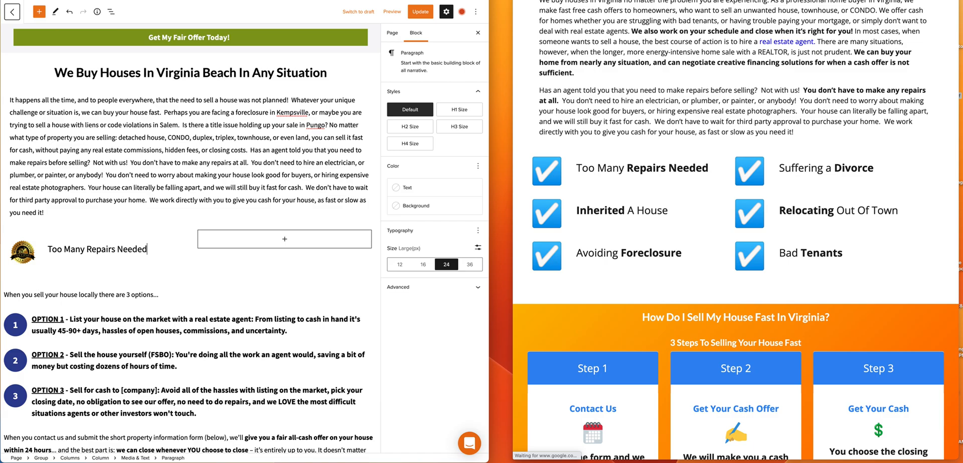
# Step: Add a Media & Text block with master-investor-logo.jpeg to the second column and set its media width to 15
pyautogui.click(284, 239)
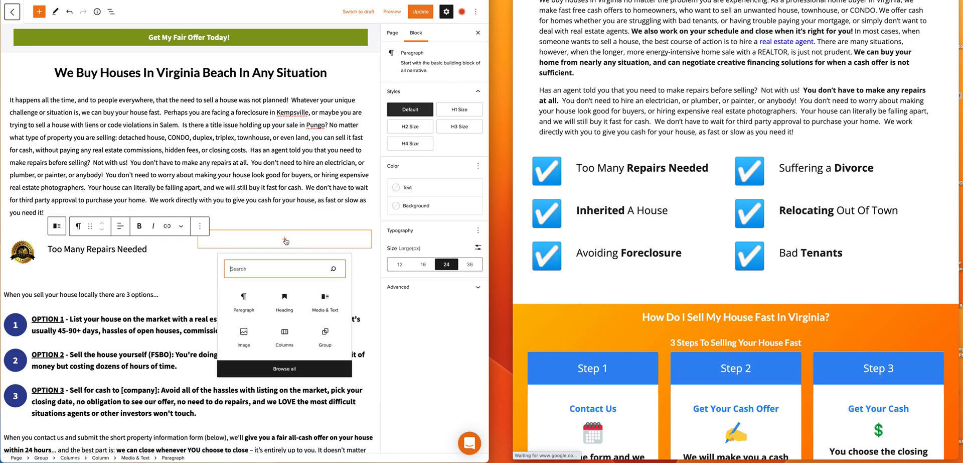
pyautogui.click(326, 305)
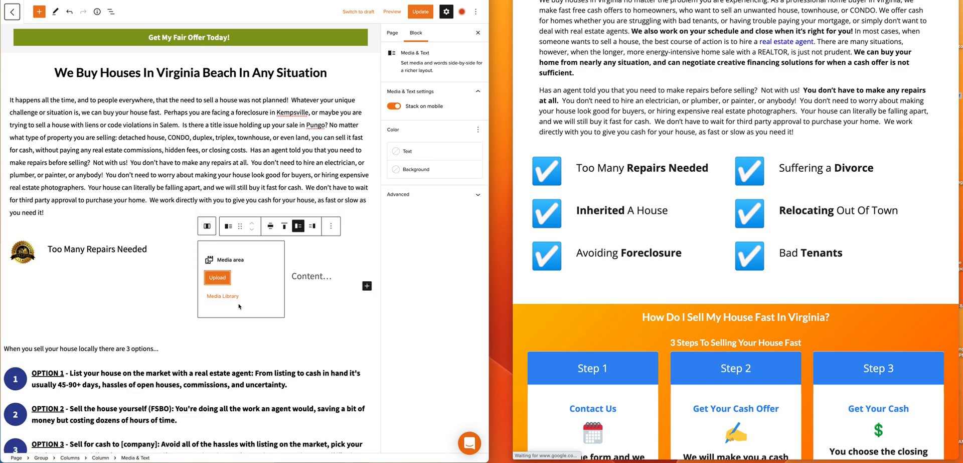
pyautogui.click(219, 297)
pyautogui.click(337, 228)
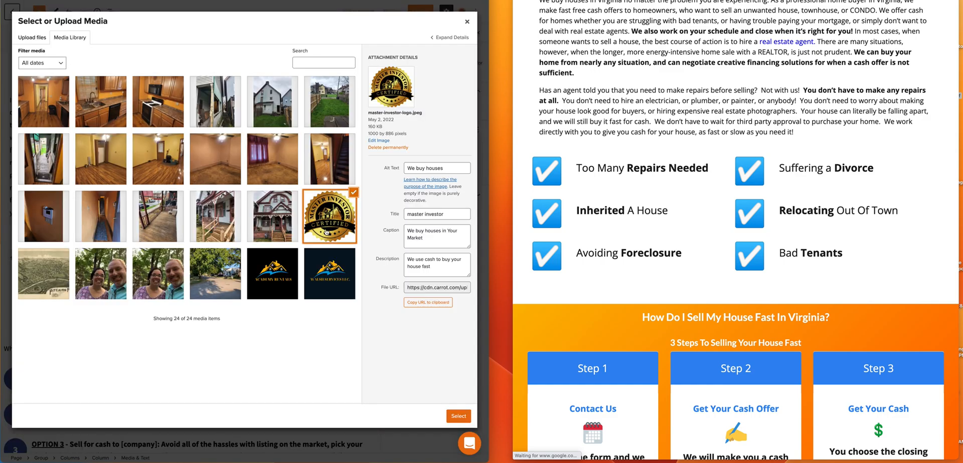
pyautogui.click(459, 416)
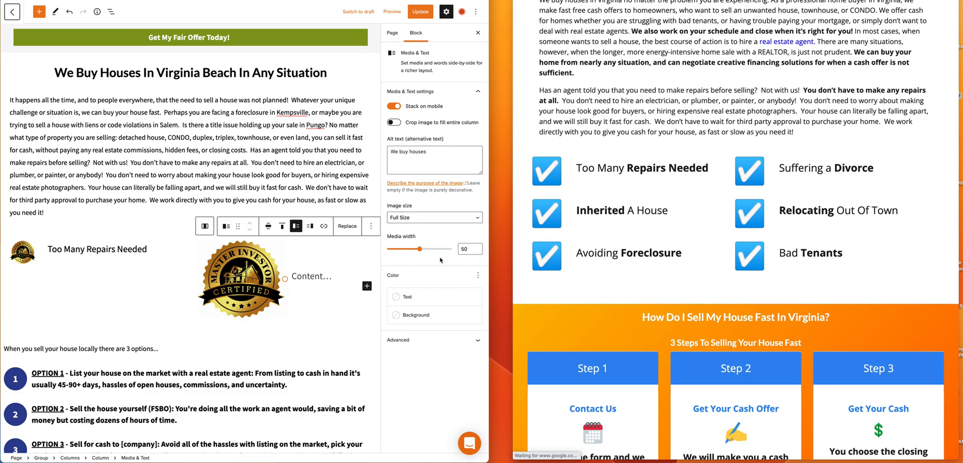
pyautogui.moveTo(419, 248); pyautogui.dragTo(392, 249)
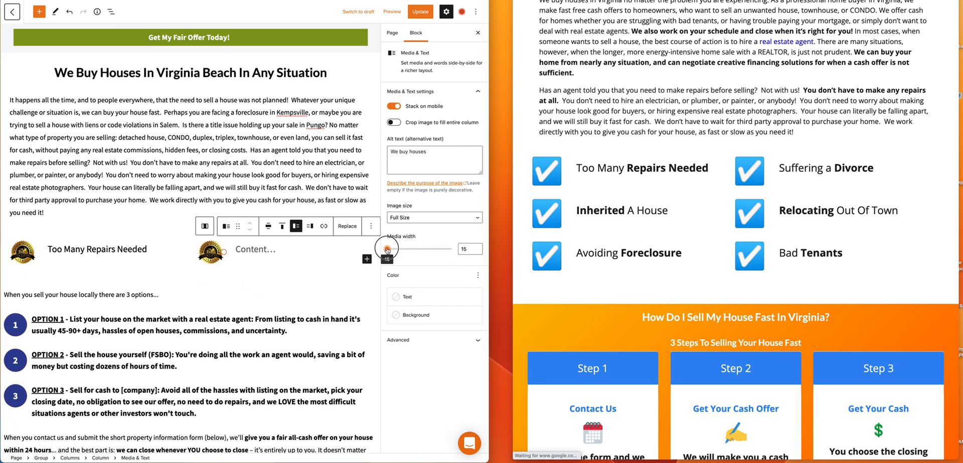
# Step: Enter "Suffering A Divorce" as the text beside the second column's logo
pyautogui.click(281, 251)
pyautogui.write('Suffering A D')
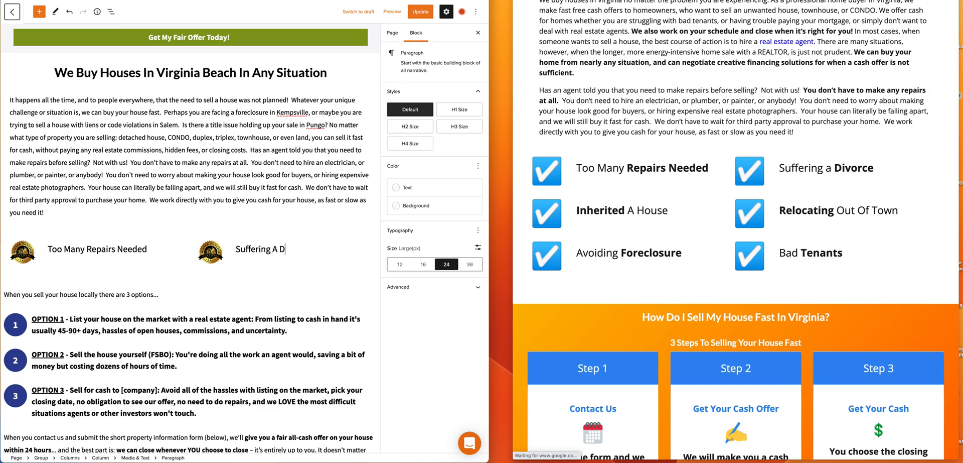
pyautogui.write('ivorce')
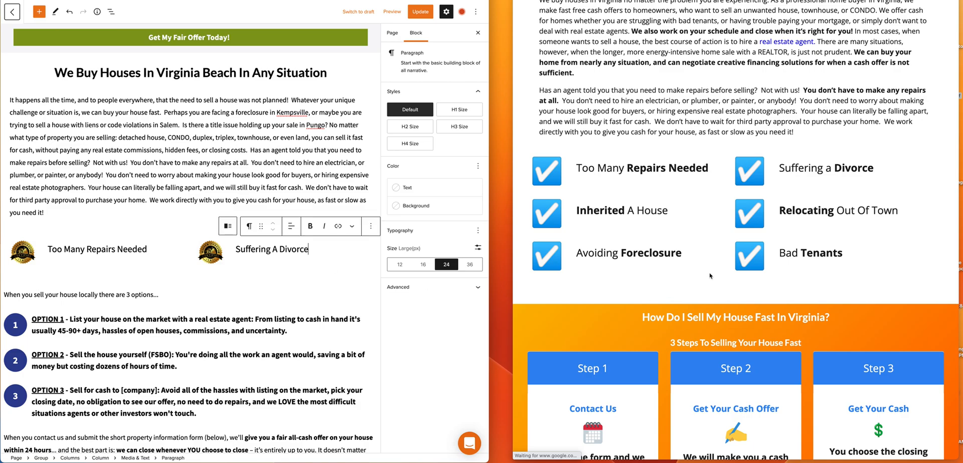
# Step: Try duplicating the whole "Too Many Repairs Needed" column, and undo the duplication
pyautogui.click(106, 264)
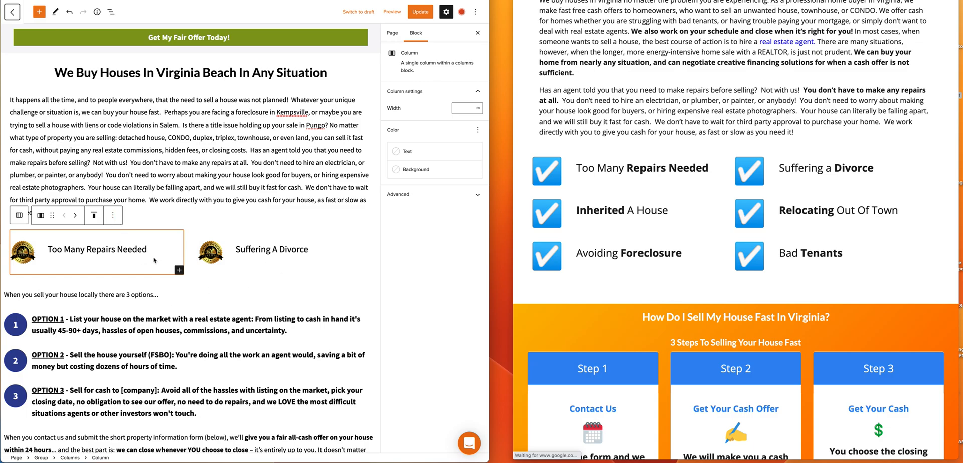
pyautogui.click(114, 215)
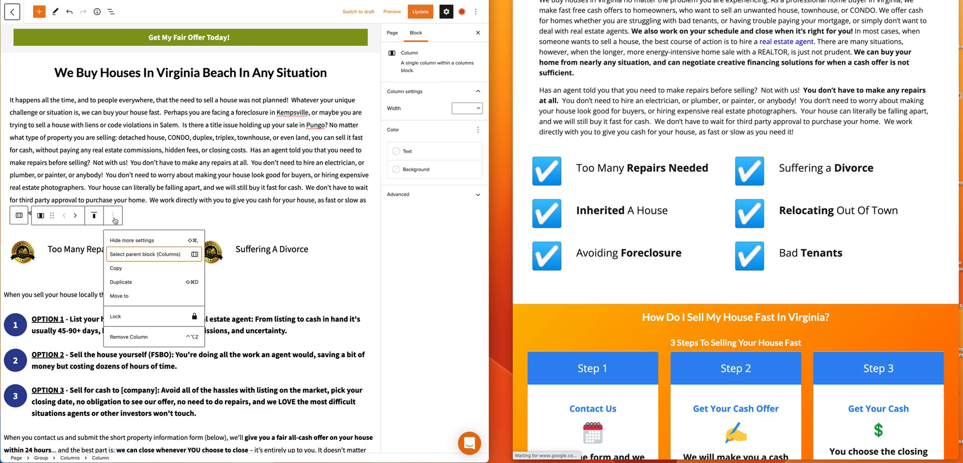
pyautogui.click(154, 281)
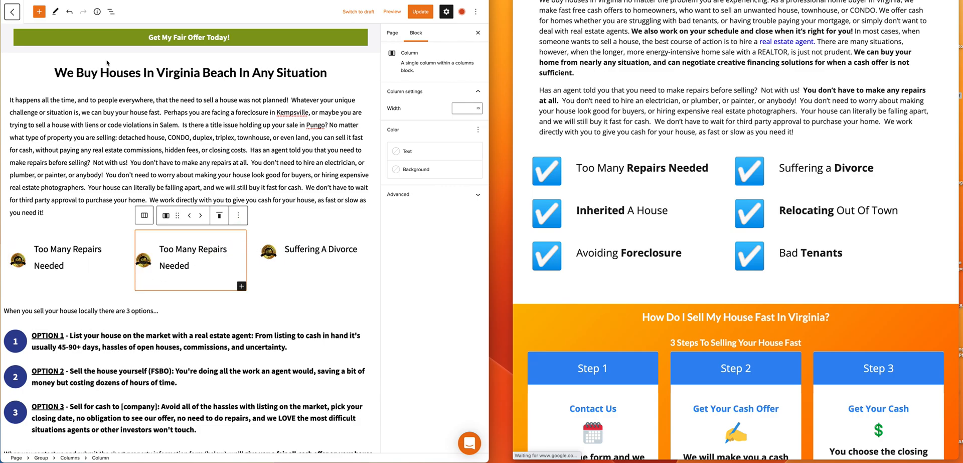
pyautogui.click(70, 11)
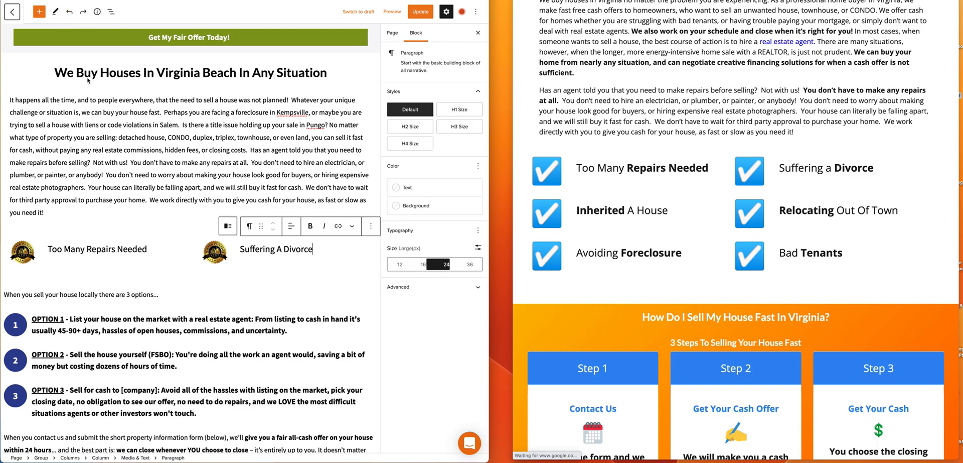
# Step: Duplicate the "Too Many Repairs Needed" Media & Text block within the first column
pyautogui.click(123, 269)
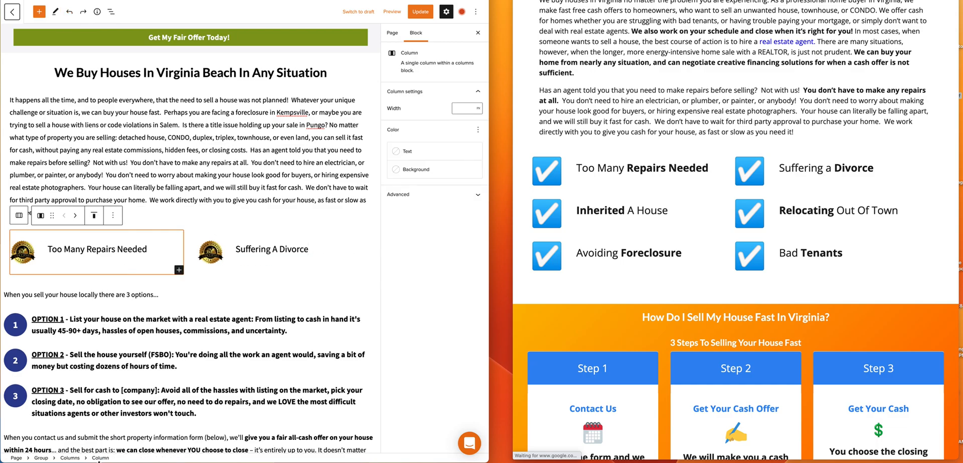
pyautogui.click(72, 458)
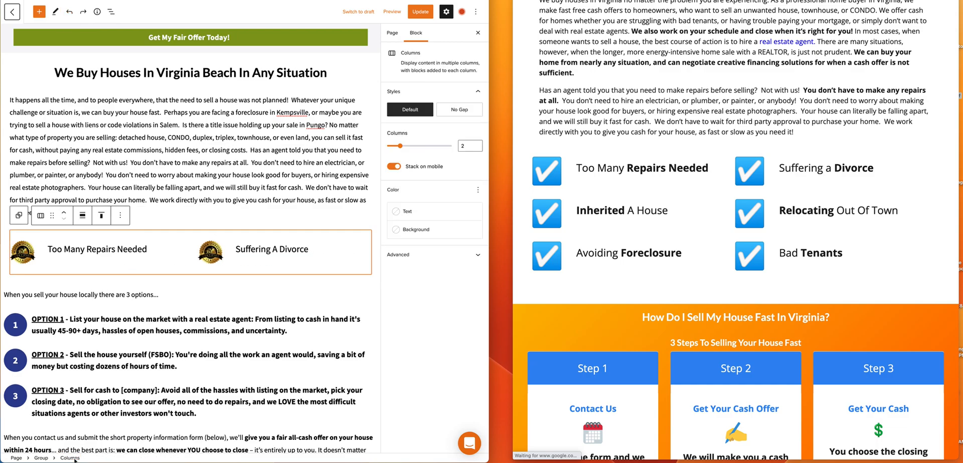
pyautogui.click(93, 244)
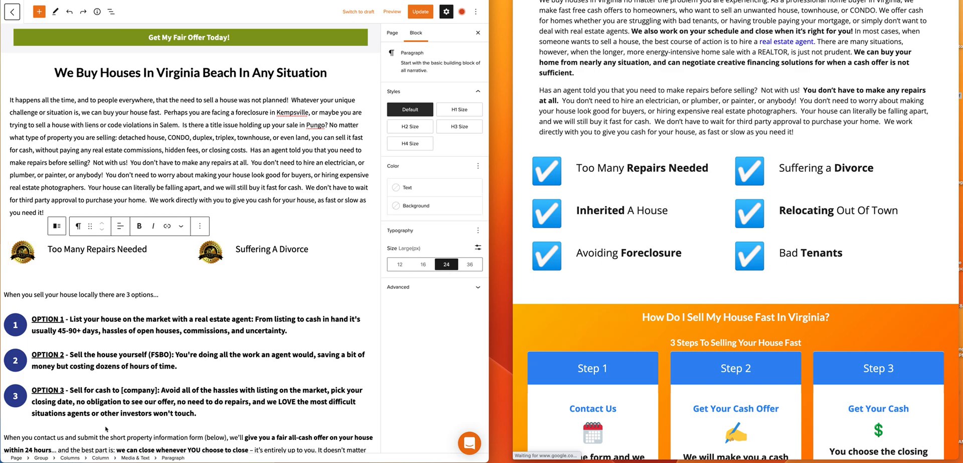
pyautogui.click(136, 458)
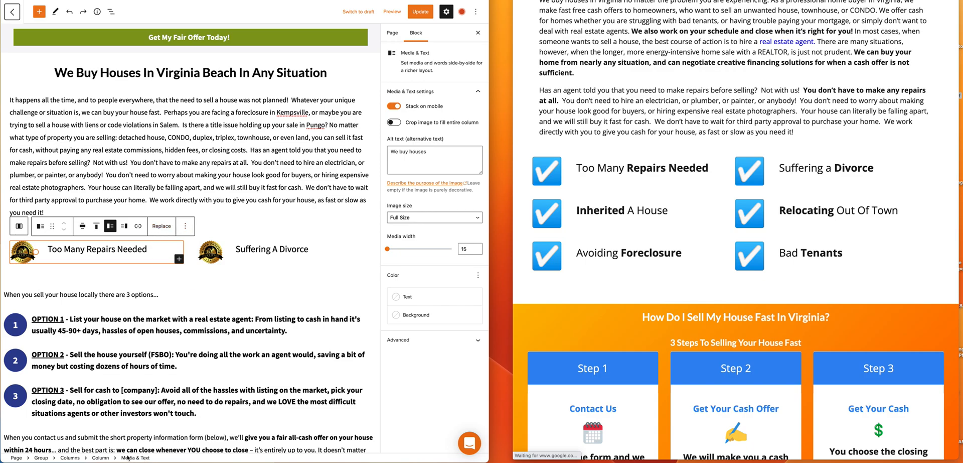
pyautogui.click(185, 226)
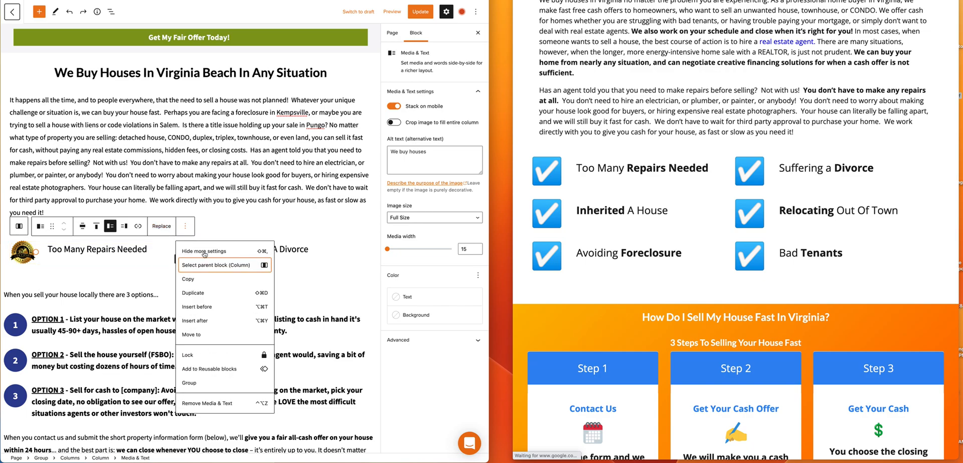
pyautogui.click(209, 298)
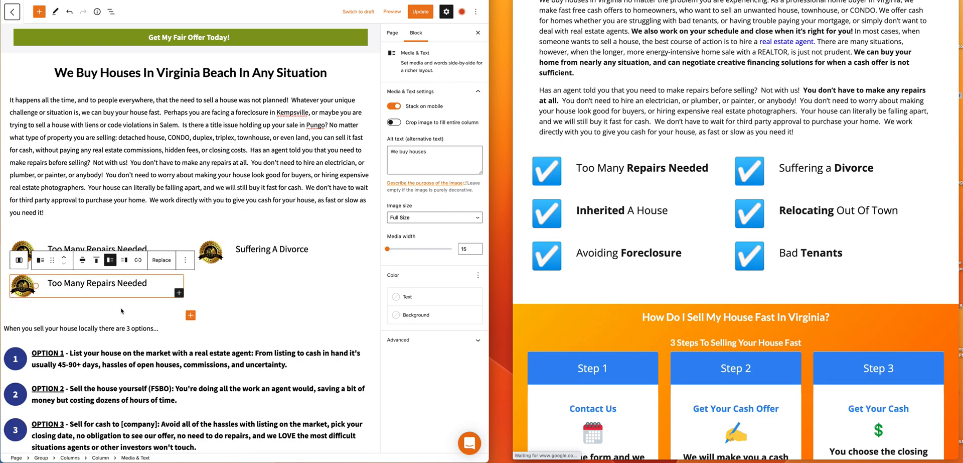
# Step: Replace the text of the duplicated block in the first column with "Inherited A House"
pyautogui.click(152, 285)
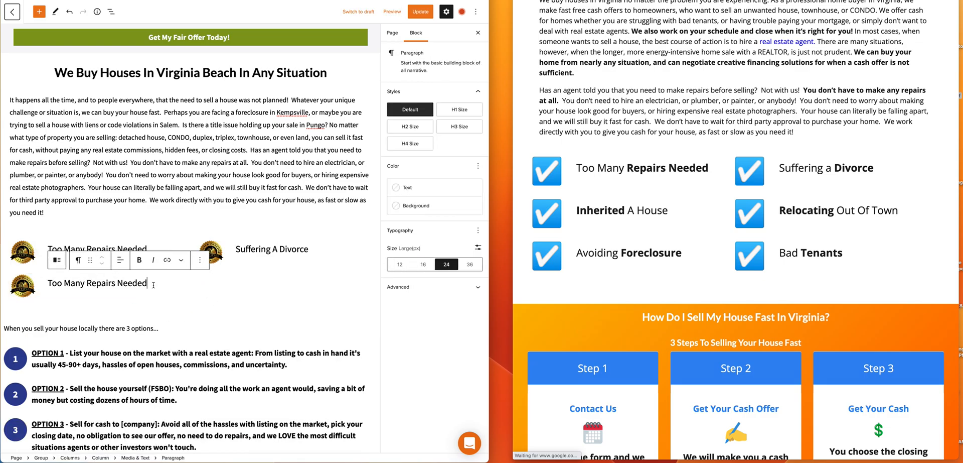
pyautogui.press('BackSpace')
pyautogui.press('BackSpace')
pyautogui.press('BackSpace')
pyautogui.press('BackSpace')
pyautogui.press('BackSpace')
pyautogui.press('BackSpace')
pyautogui.press('BackSpace')
pyautogui.press('BackSpace')
pyautogui.press('BackSpace')
pyautogui.press('BackSpace')
pyautogui.press('BackSpace')
pyautogui.press('BackSpace')
pyautogui.press('BackSpace')
pyautogui.press('BackSpace')
pyautogui.press('BackSpace')
pyautogui.press('BackSpace')
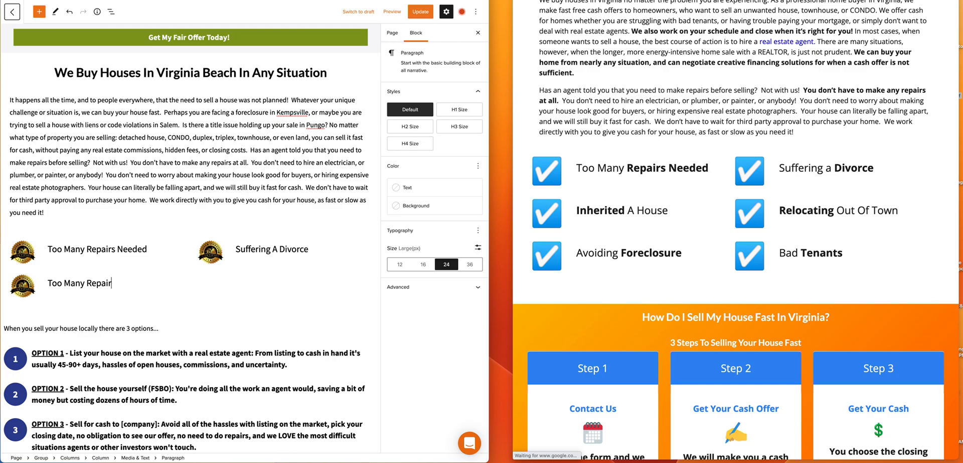
pyautogui.press('BackSpace')
pyautogui.press('BackSpace')
pyautogui.press('BackSpace')
pyautogui.press('BackSpace')
pyautogui.press('BackSpace')
pyautogui.press('BackSpace')
pyautogui.press('BackSpace')
pyautogui.write('Inherited a')
pyautogui.press('BackSpace')
pyautogui.write('A House')
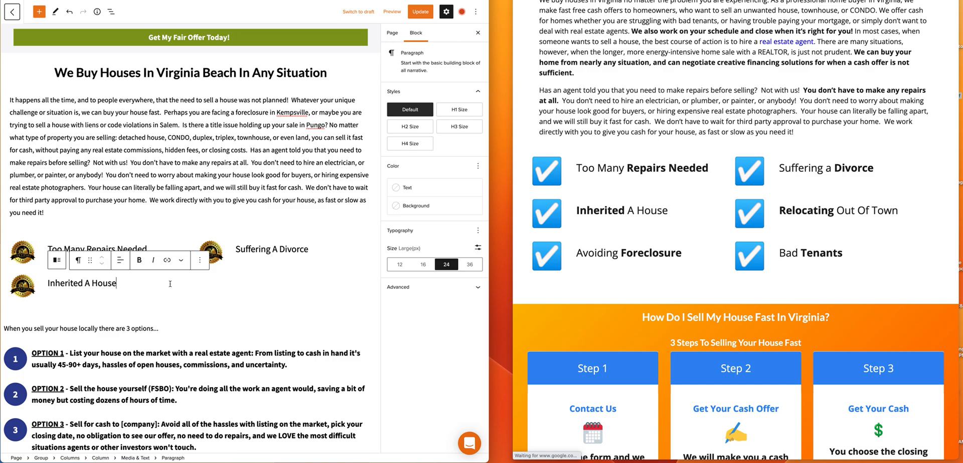
# Step: Duplicate the "Suffering A Divorce" Media & Text block within the second column
pyautogui.click(129, 307)
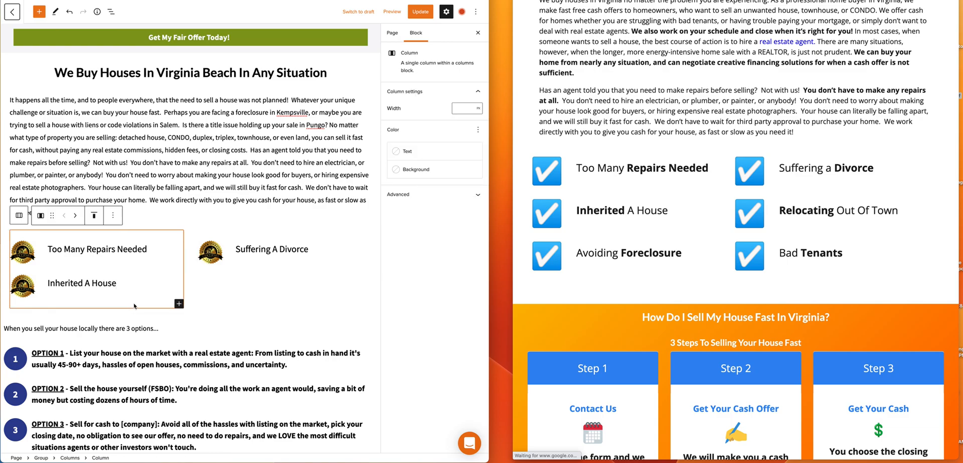
pyautogui.click(296, 249)
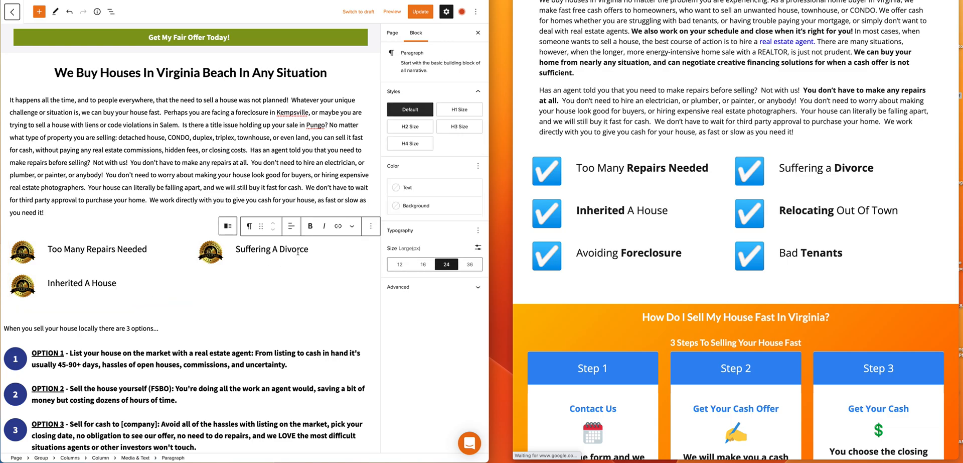
pyautogui.click(141, 458)
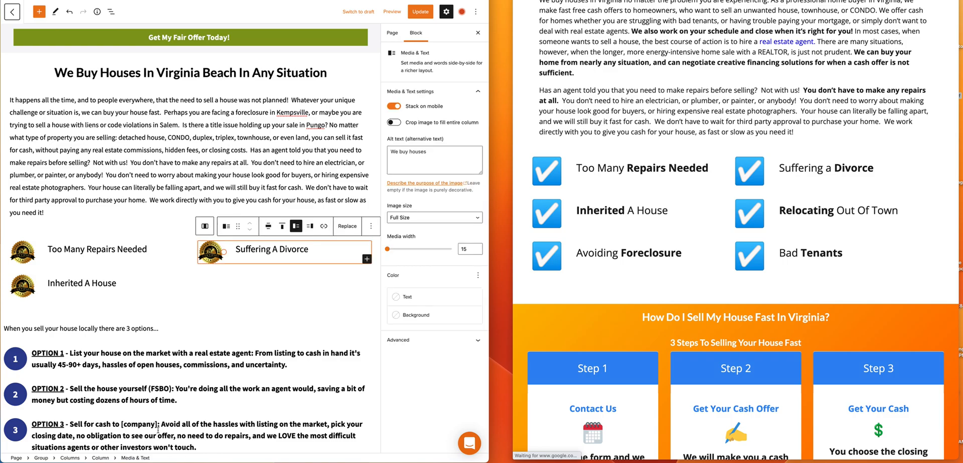
pyautogui.click(372, 225)
pyautogui.click(386, 294)
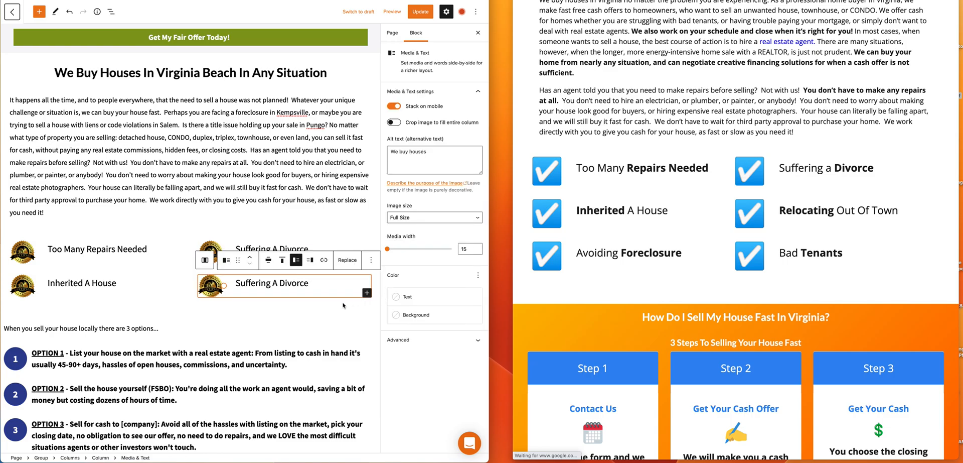
# Step: Replace the text of the duplicated block in the second column with "Relocating Out Of Town"
pyautogui.click(326, 290)
pyautogui.press('BackSpace')
pyautogui.press('BackSpace')
pyautogui.press('BackSpace')
pyautogui.press('BackSpace')
pyautogui.press('BackSpace')
pyautogui.press('BackSpace')
pyautogui.press('BackSpace')
pyautogui.press('BackSpace')
pyautogui.press('BackSpace')
pyautogui.press('BackSpace')
pyautogui.press('BackSpace')
pyautogui.press('BackSpace')
pyautogui.press('BackSpace')
pyautogui.press('BackSpace')
pyautogui.press('BackSpace')
pyautogui.press('BackSpace')
pyautogui.press('BackSpace')
pyautogui.press('BackSpace')
pyautogui.press('BackSpace')
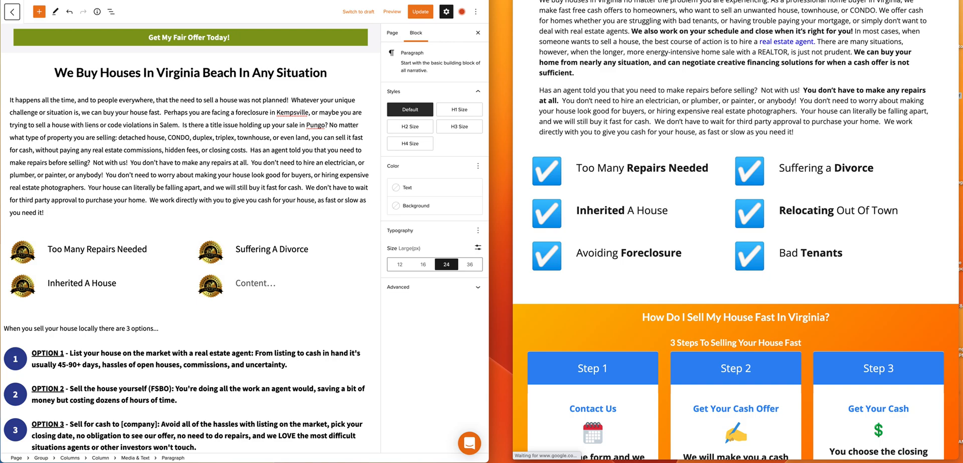
pyautogui.write('Relocating Out Of Town')
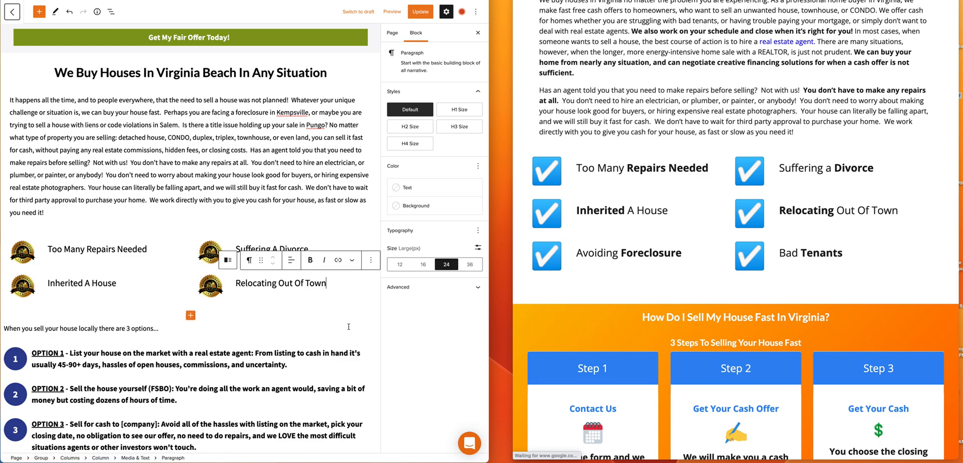
pyautogui.click(292, 305)
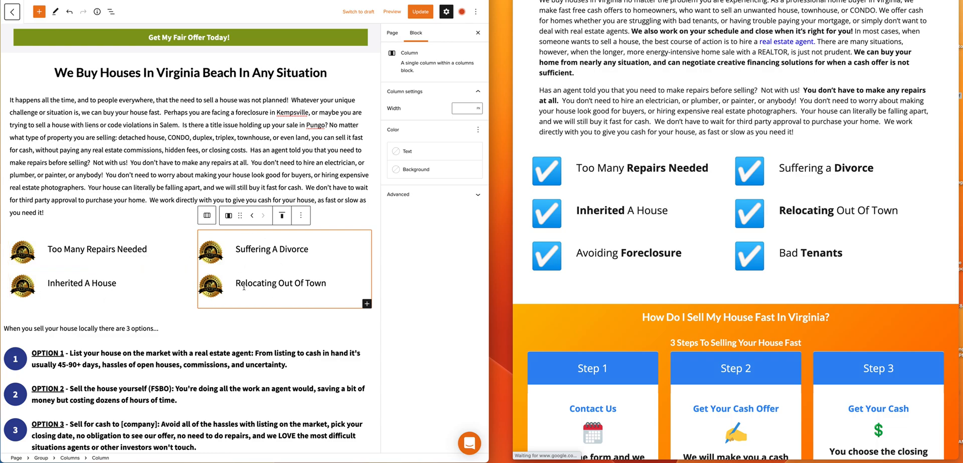
# Step: Switch to the key headings document and compare its outline with the "We Buy Houses In Virginia Beach In Any Situation" section of the page
pyautogui.scroll(-1, 155, 271)
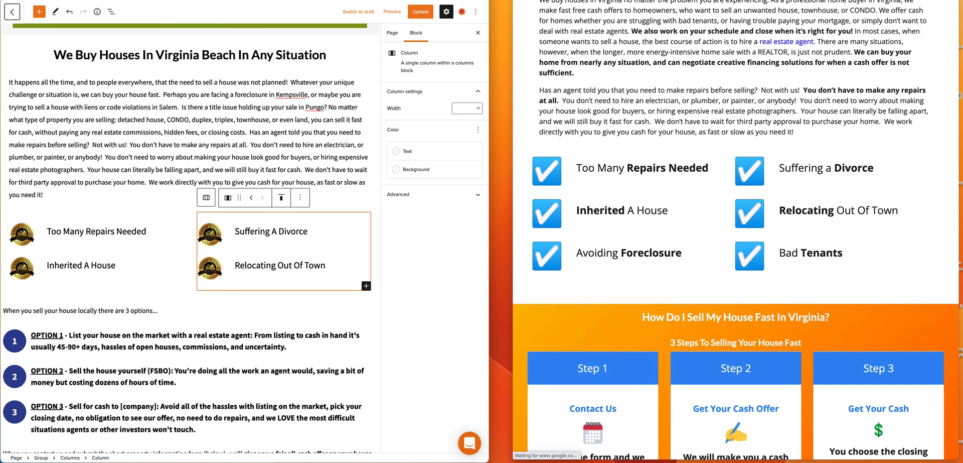
pyautogui.click(627, 0)
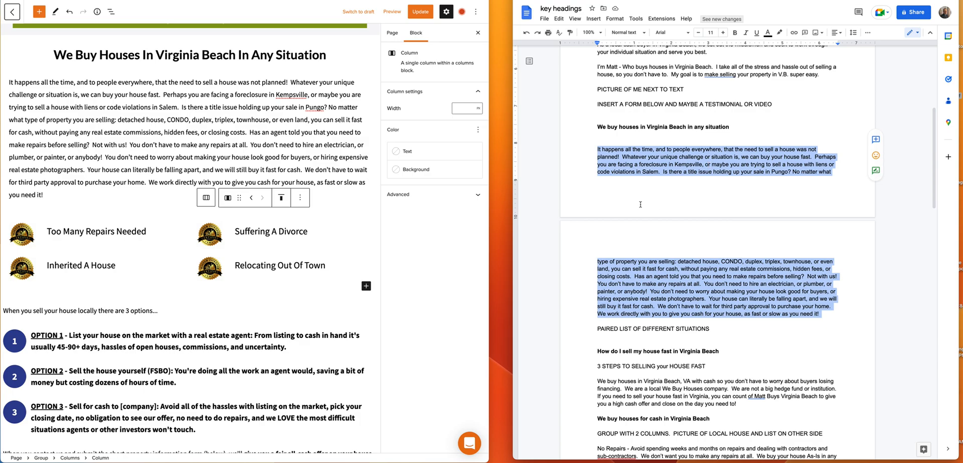
pyautogui.scroll(-1, 634, 221)
pyautogui.scroll(1, 159, 240)
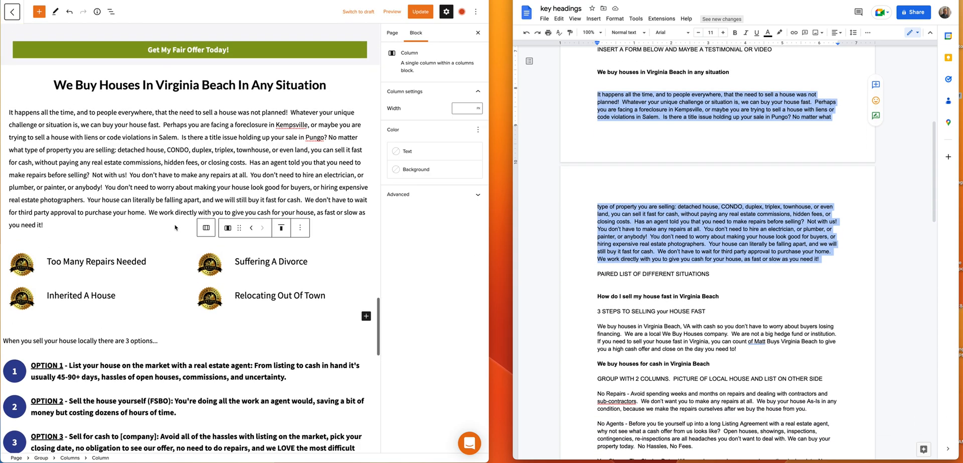
pyautogui.scroll(1, 578, 127)
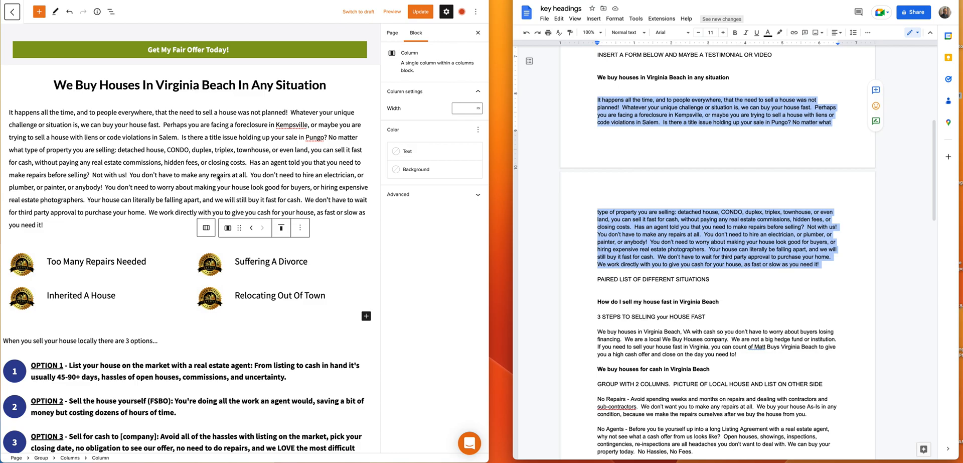
pyautogui.scroll(-3, 135, 190)
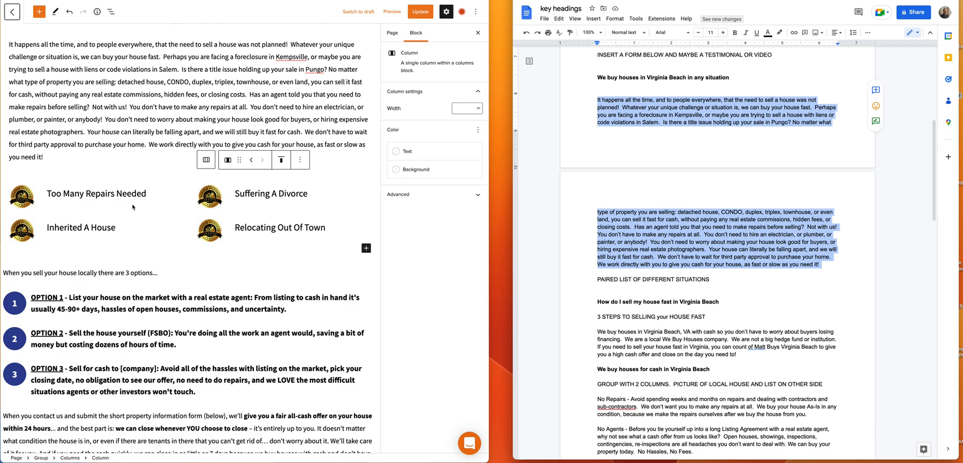
pyautogui.scroll(1, 128, 205)
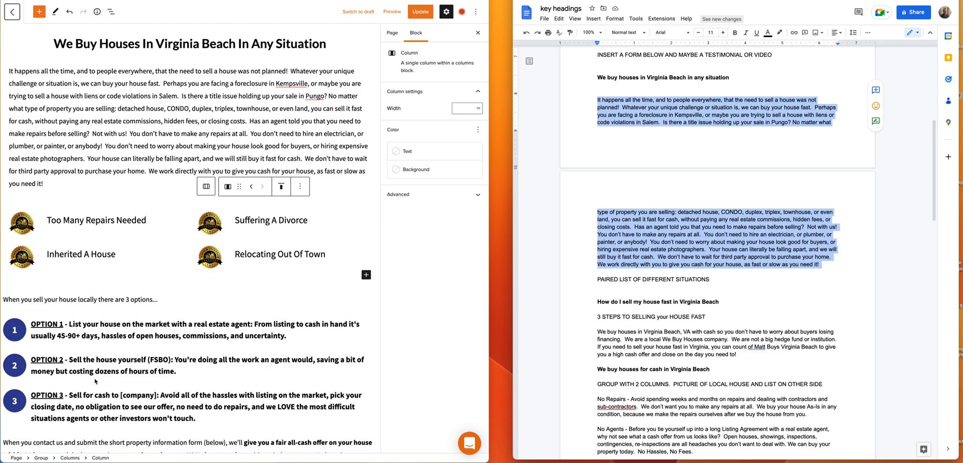
pyautogui.scroll(1, 141, 197)
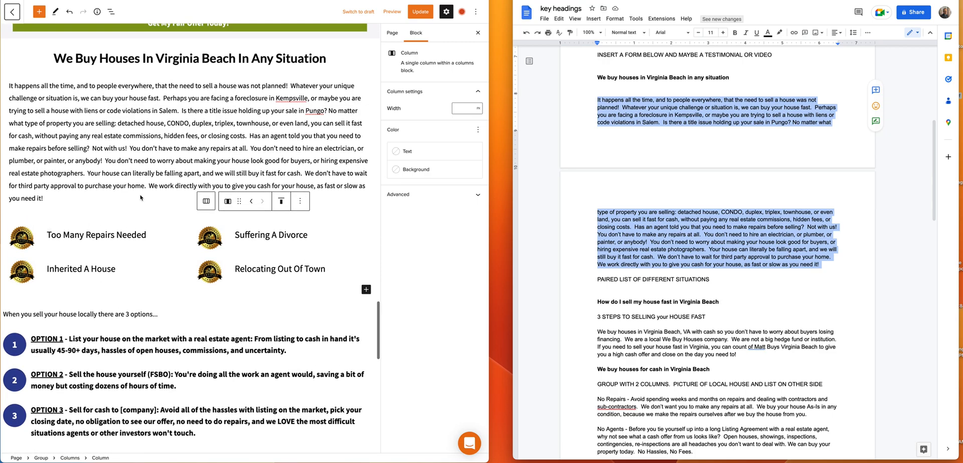
pyautogui.scroll(-1, 141, 202)
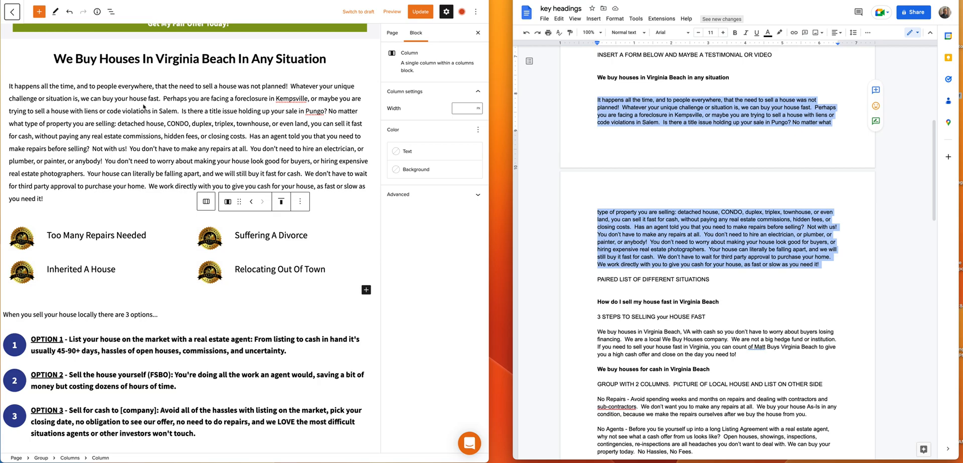
# Step: Give the group holding the situations paragraph and logo list a linear blue-to-purple gradient background at 135° with a white (#FFFFFF) middle stop
pyautogui.click(208, 128)
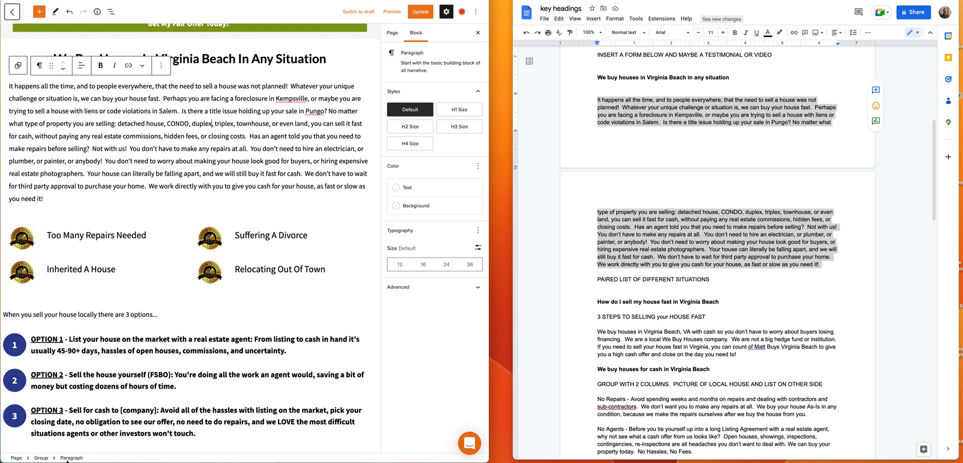
pyautogui.click(41, 457)
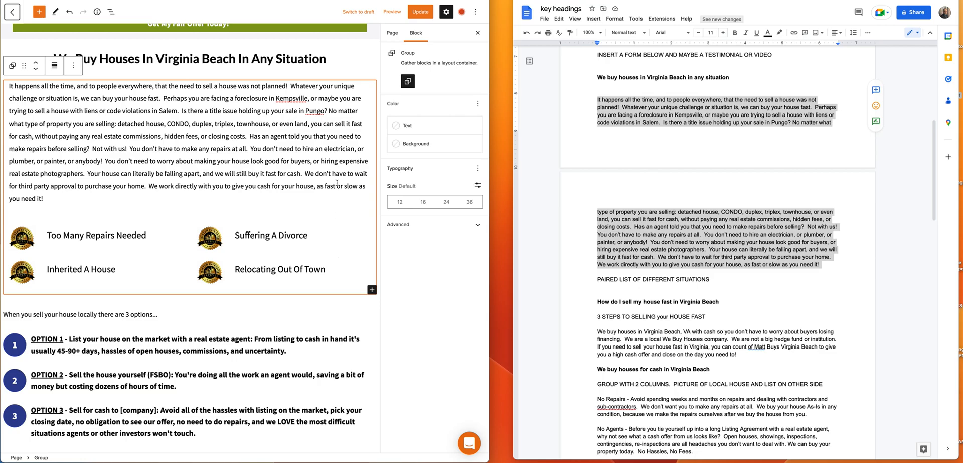
pyautogui.click(427, 145)
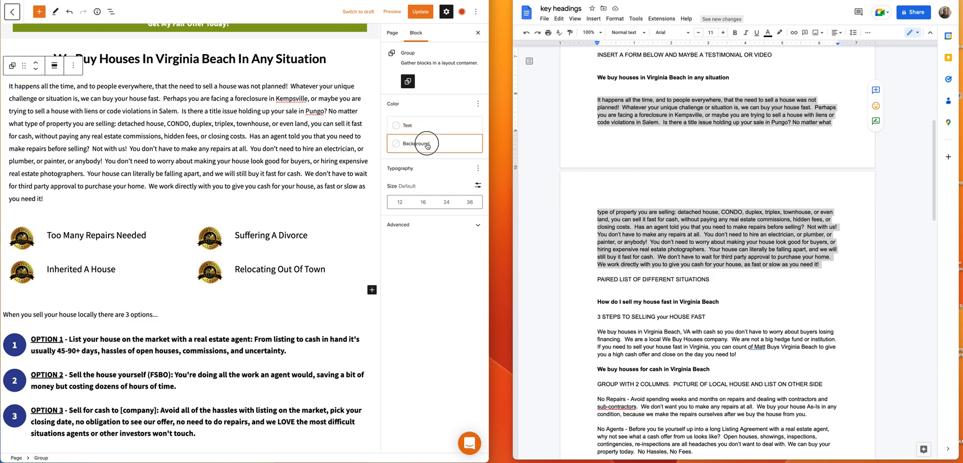
pyautogui.click(346, 167)
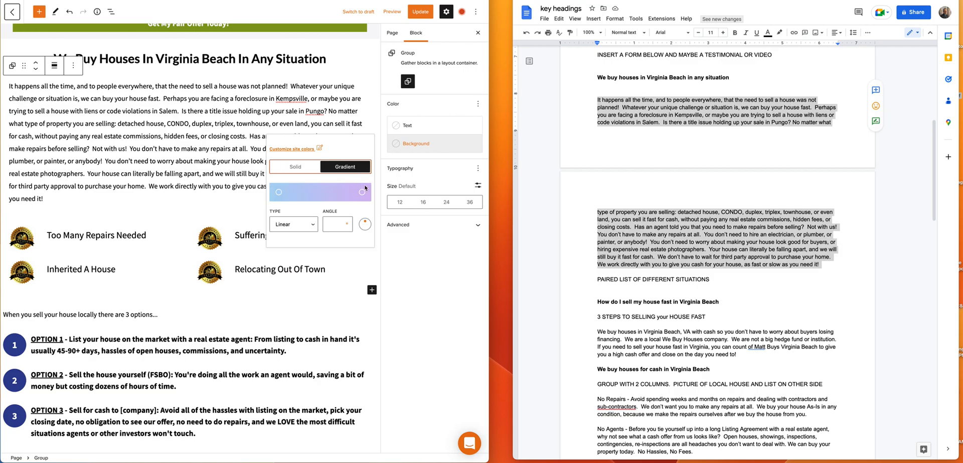
pyautogui.click(316, 192)
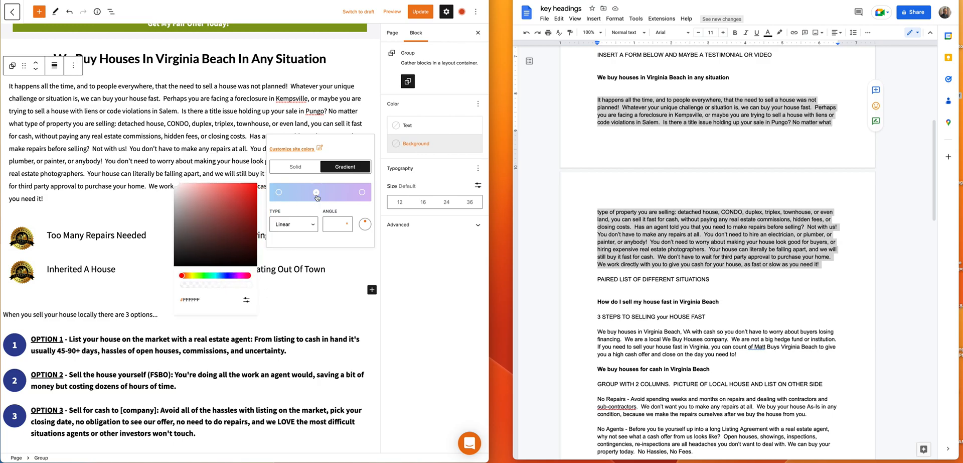
pyautogui.click(211, 276)
pyautogui.moveTo(211, 277); pyautogui.dragTo(197, 278)
pyautogui.click(197, 277)
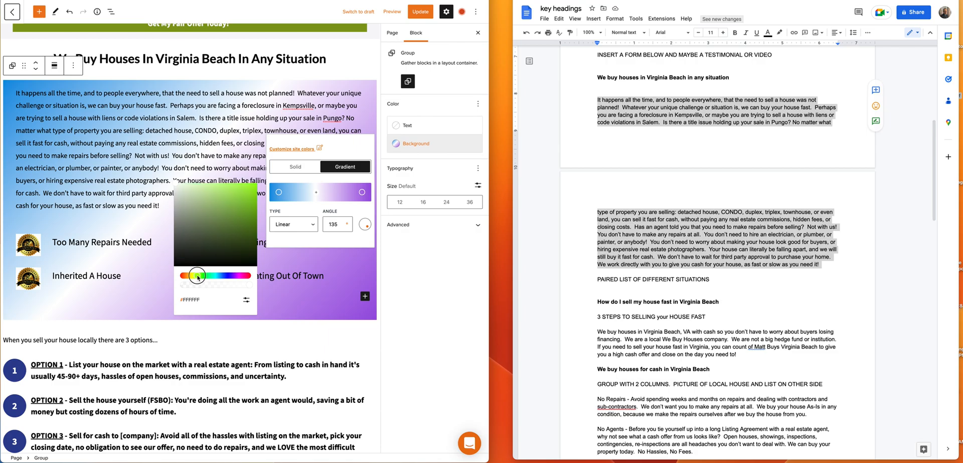
pyautogui.click(316, 193)
pyautogui.click(198, 277)
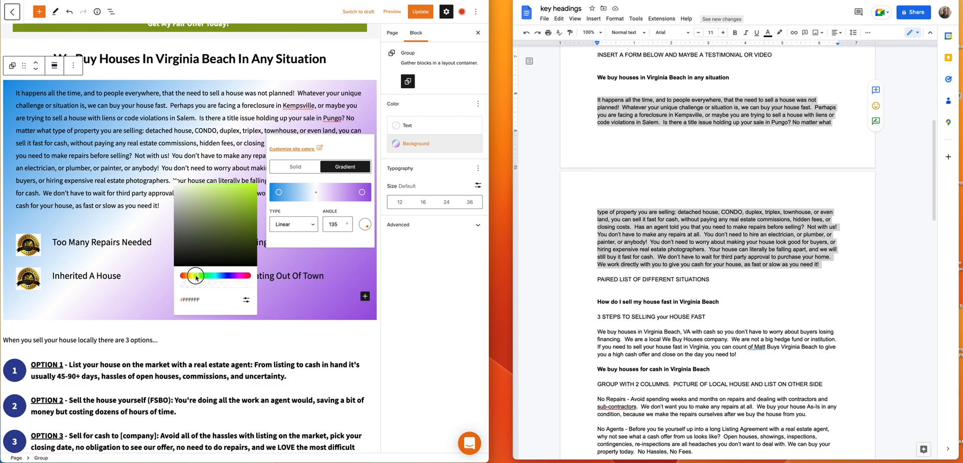
pyautogui.click(348, 271)
# Step: Try a green theme background on the paragraph inside the gradient group, and undo it
pyautogui.click(349, 201)
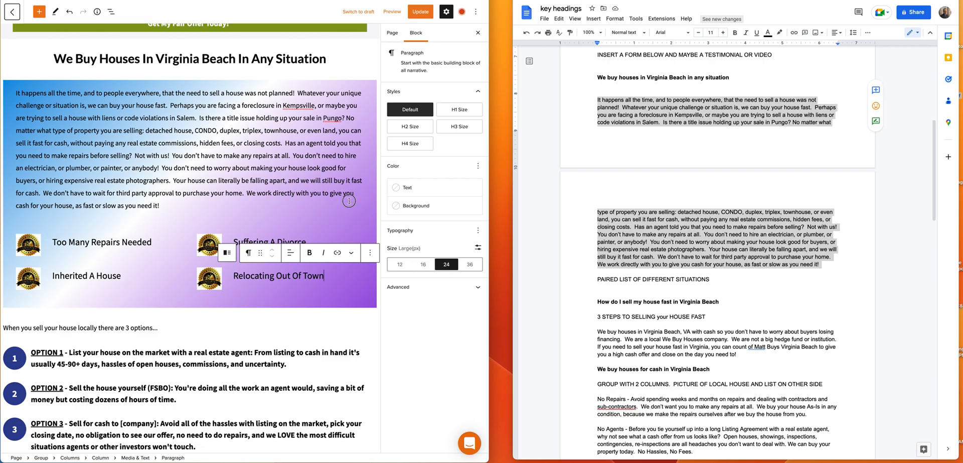
pyautogui.click(429, 207)
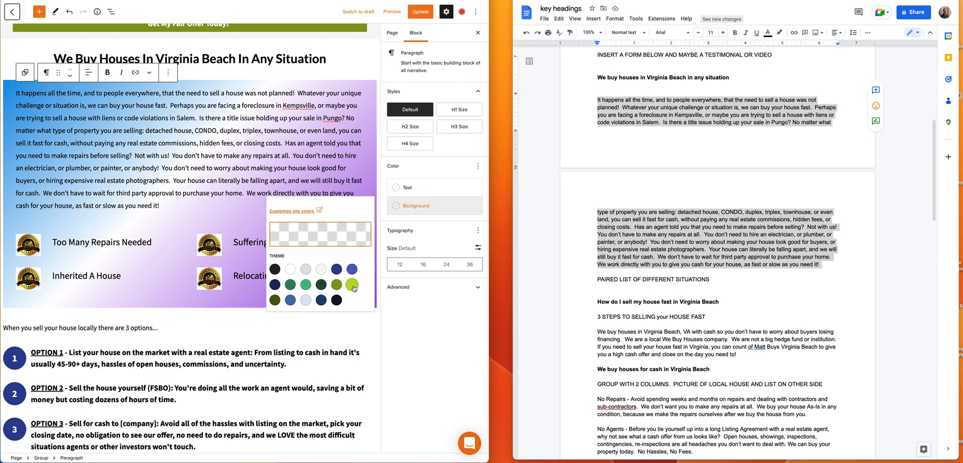
pyautogui.click(291, 284)
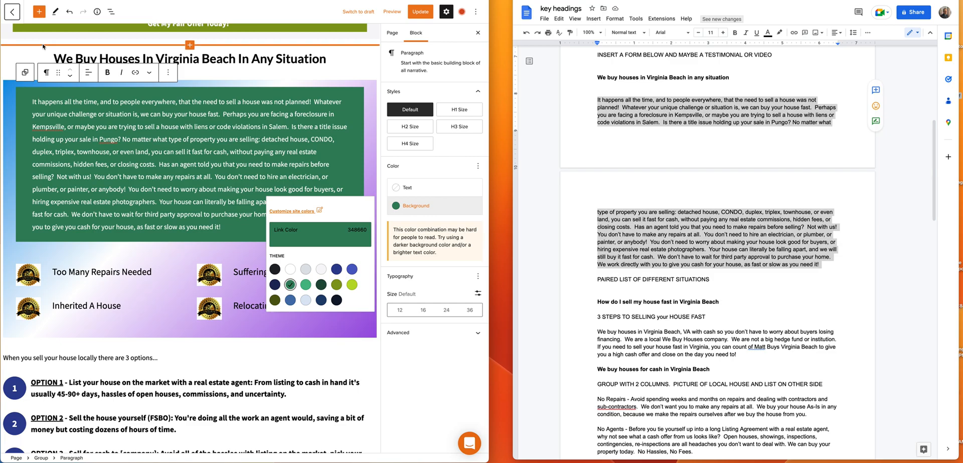
pyautogui.click(70, 12)
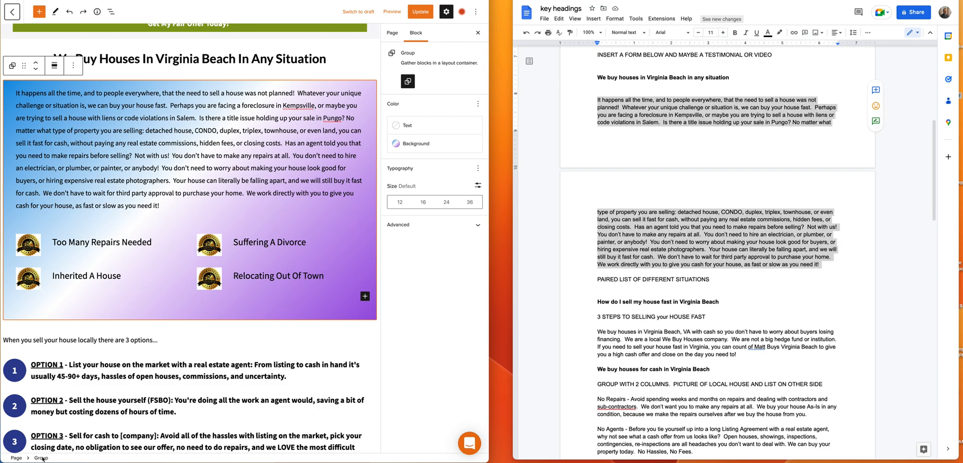
# Step: Move the white middle stop of the group's gradient to the purple end so the background fades from blue to white
pyautogui.click(435, 145)
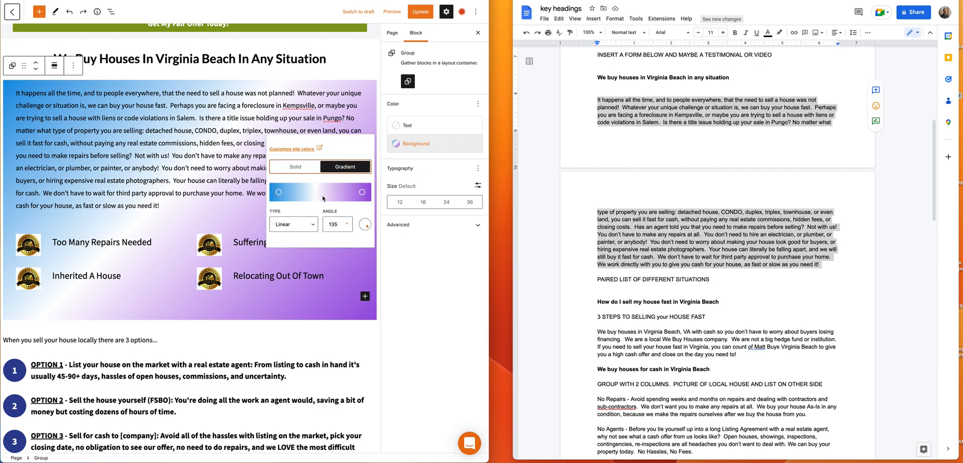
pyautogui.moveTo(317, 194); pyautogui.dragTo(368, 199)
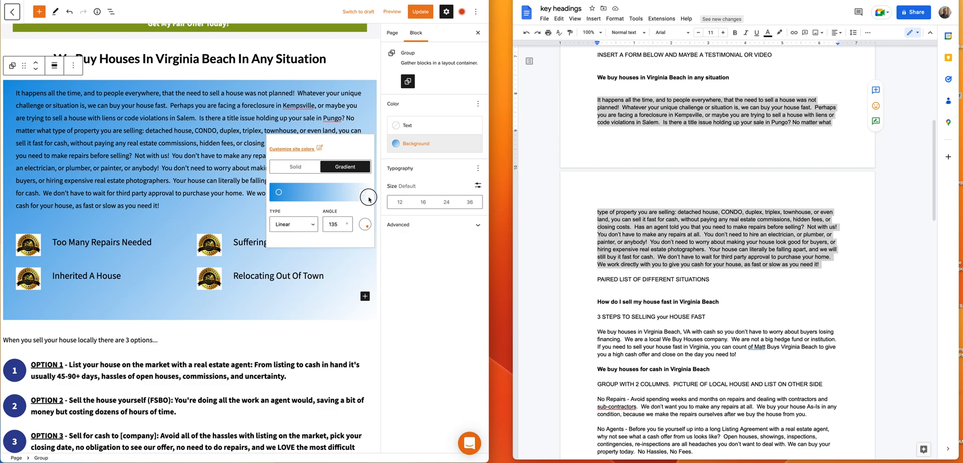
pyautogui.click(368, 279)
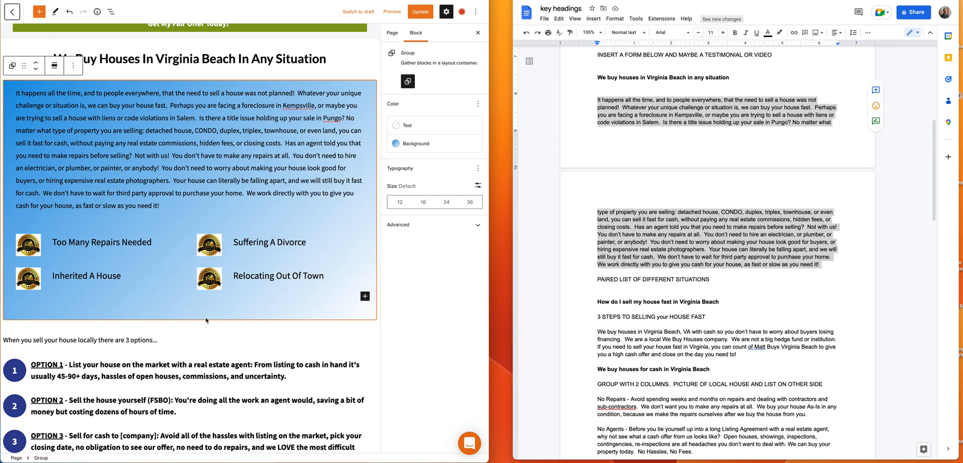
# Step: Check the gradient situations section against the remaining headings and copy in the key headings document
pyautogui.scroll(3, 153, 244)
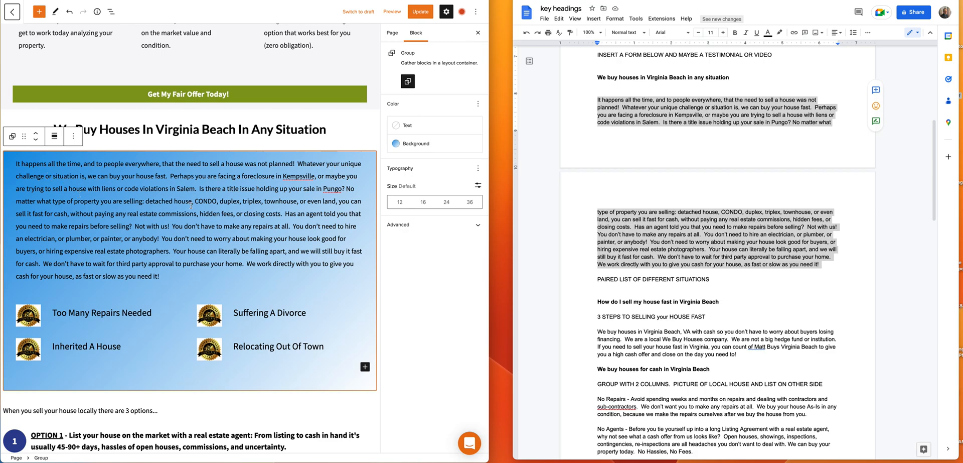
pyautogui.scroll(-1, 191, 206)
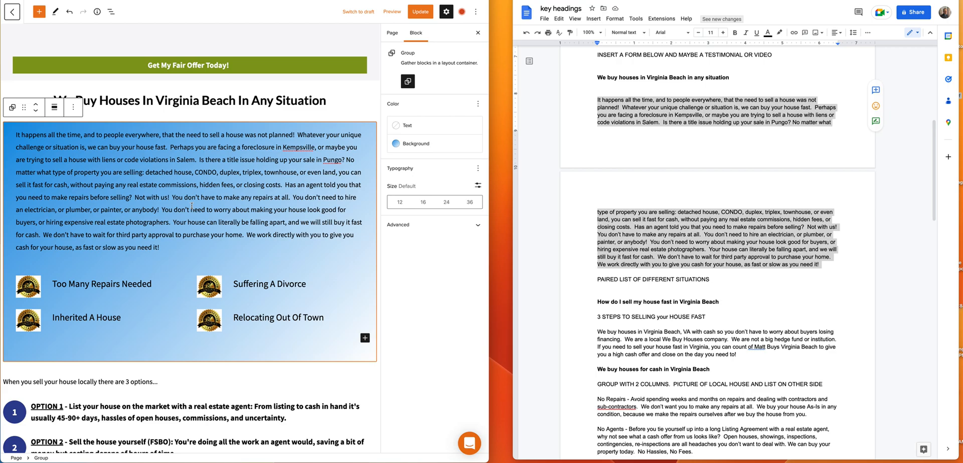
pyautogui.scroll(-1, 191, 205)
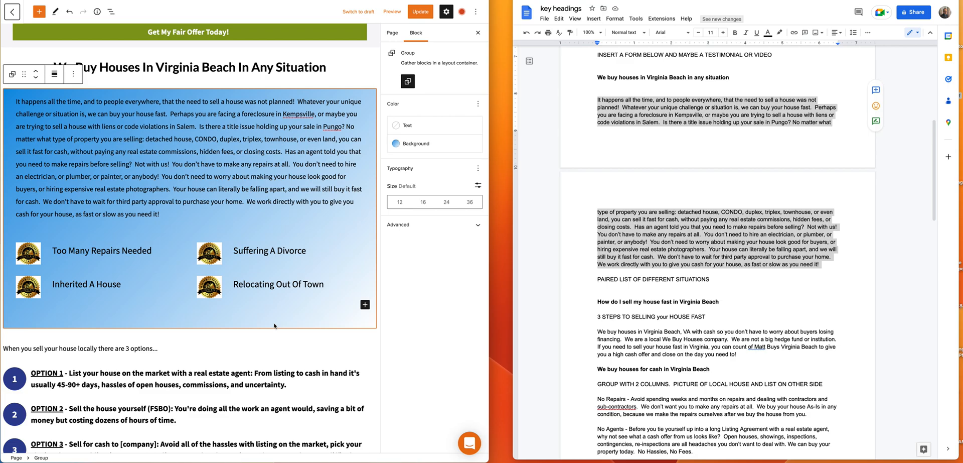
pyautogui.scroll(1, 277, 324)
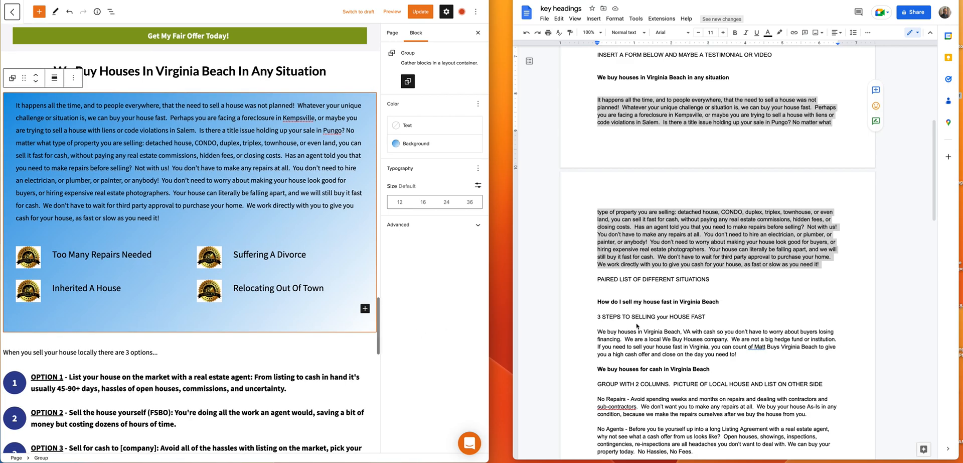
pyautogui.scroll(-2, 635, 331)
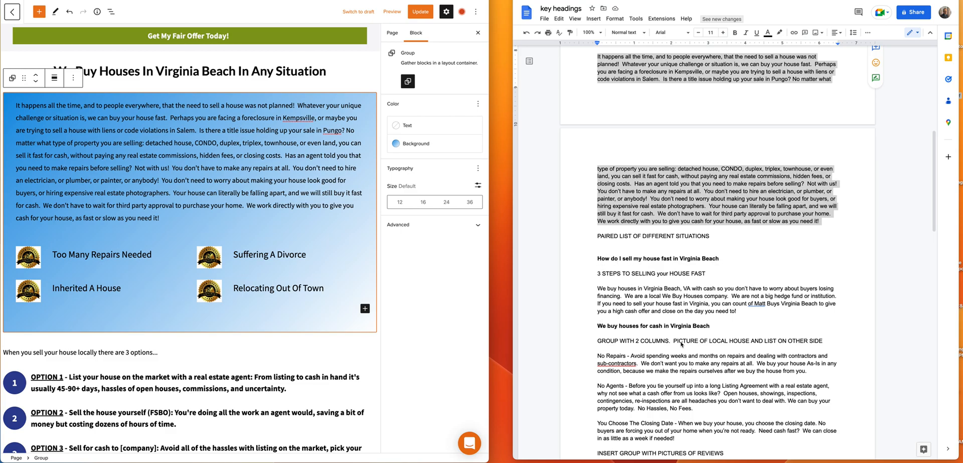
pyautogui.scroll(-2, 682, 343)
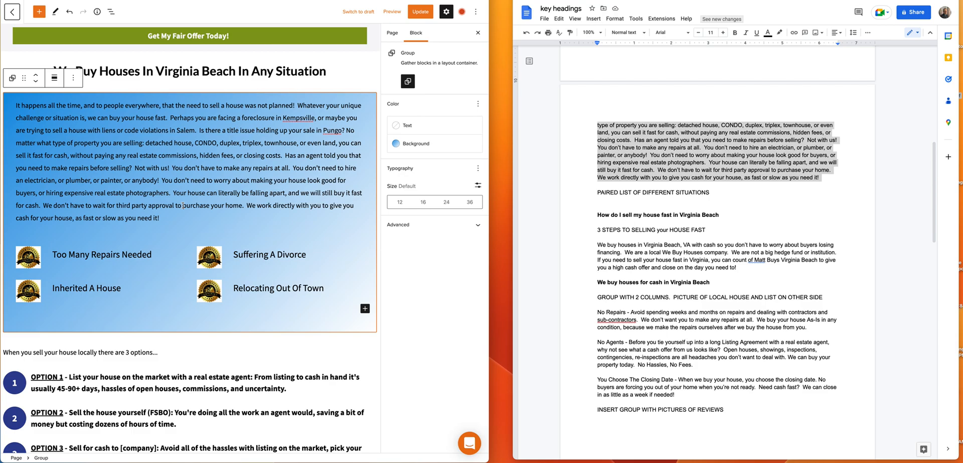
# Step: Review the page sections above the gradient group, back to the opening "Sell My House Fast For Cash" heading and kitchen picture
pyautogui.scroll(15, 217, 215)
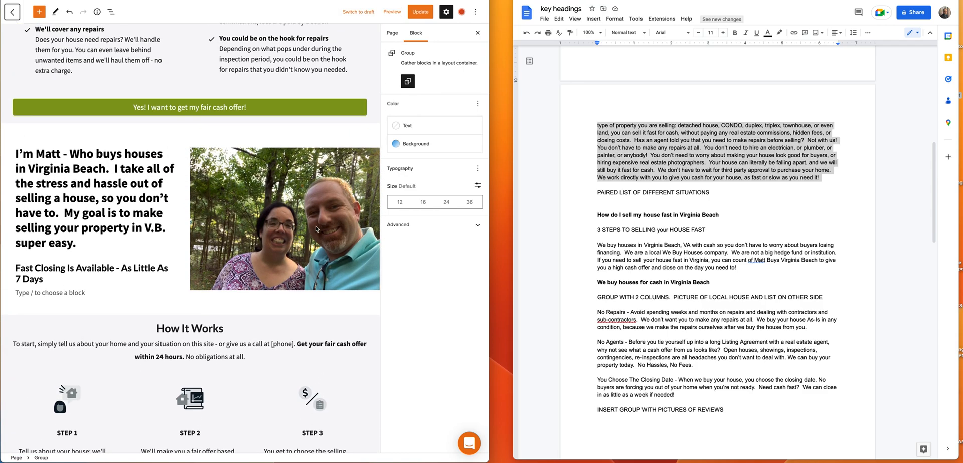
pyautogui.scroll(2, 293, 229)
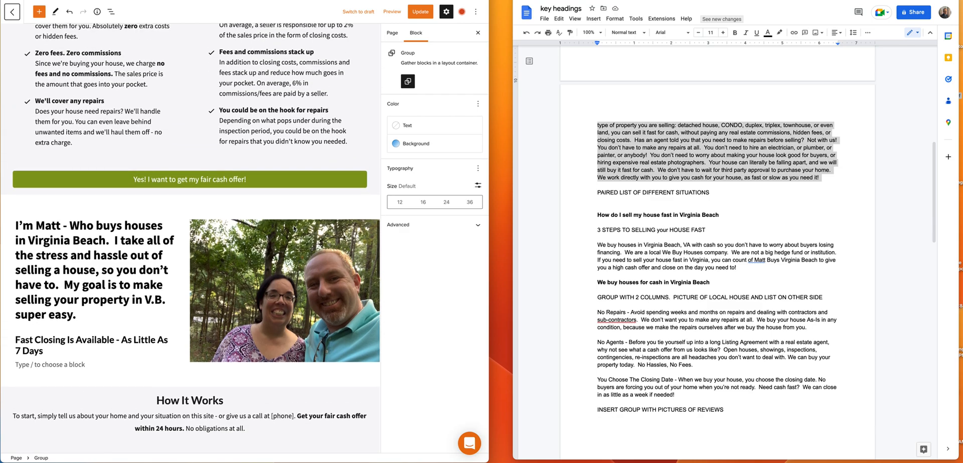
pyautogui.scroll(-4, 293, 229)
pyautogui.scroll(10, 293, 227)
pyautogui.scroll(8, 293, 225)
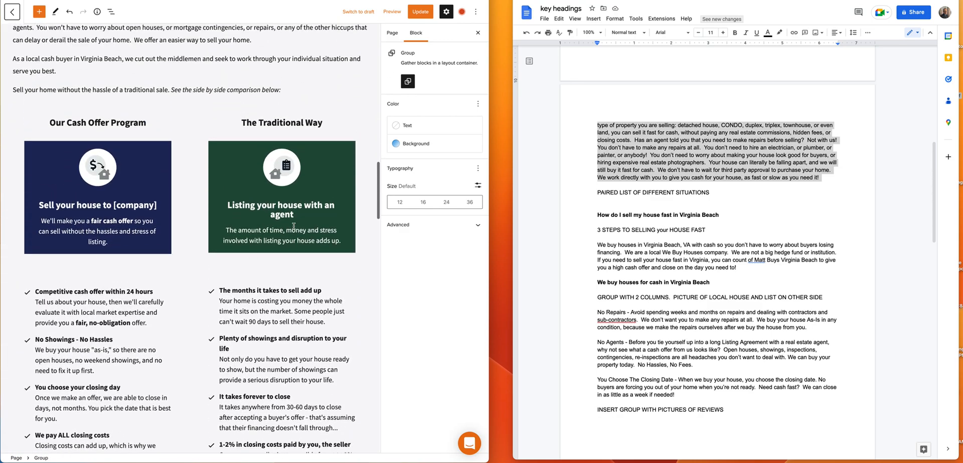
pyautogui.scroll(3, 170, 141)
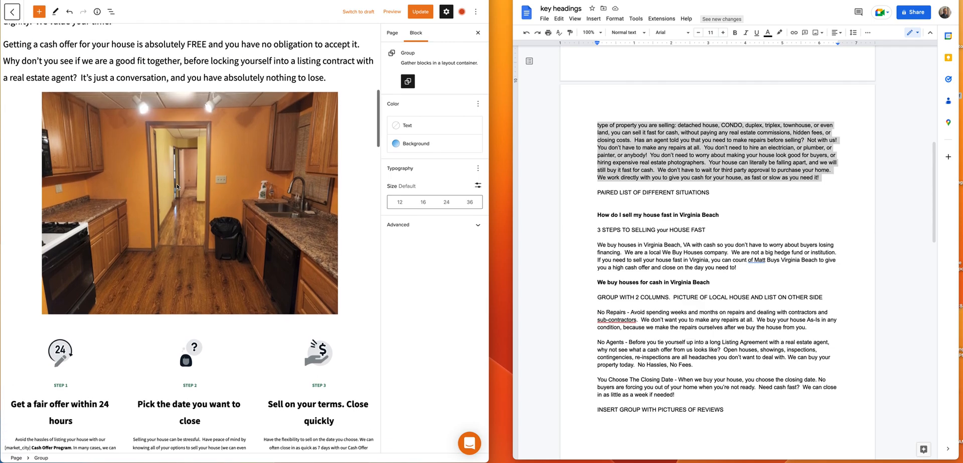
pyautogui.scroll(2, 206, 203)
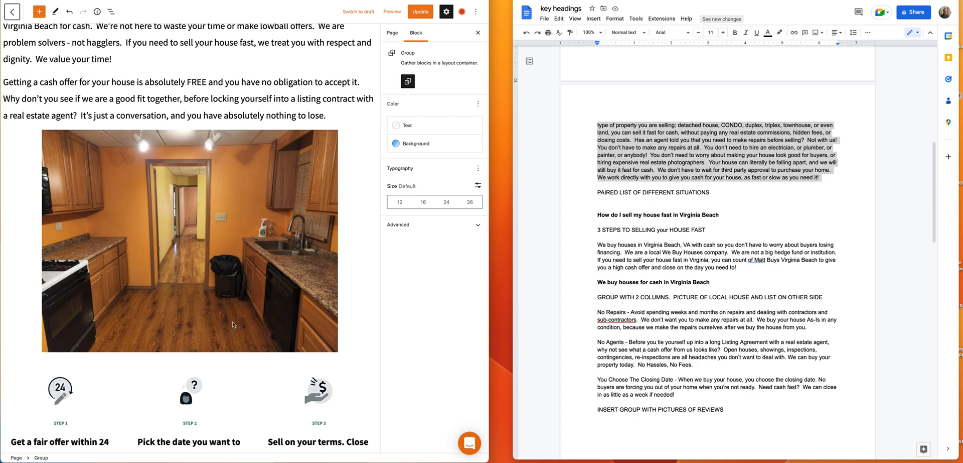
pyautogui.scroll(4, 233, 322)
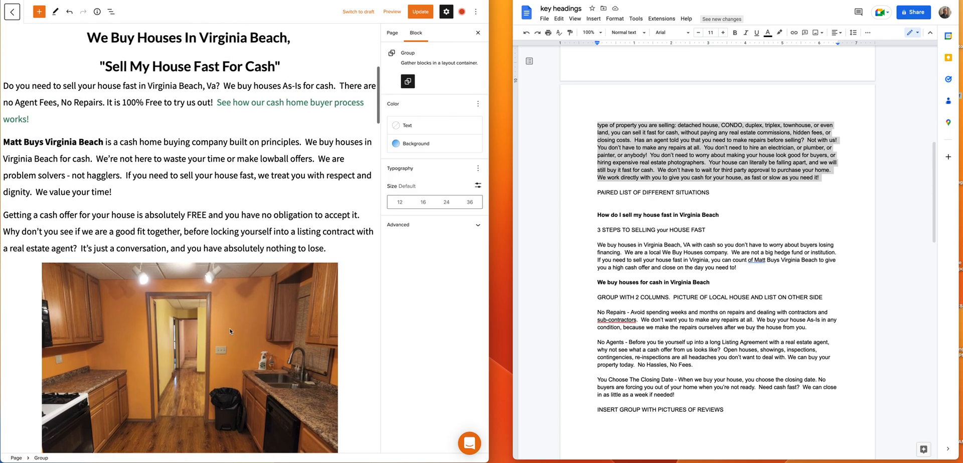
pyautogui.scroll(4, 210, 331)
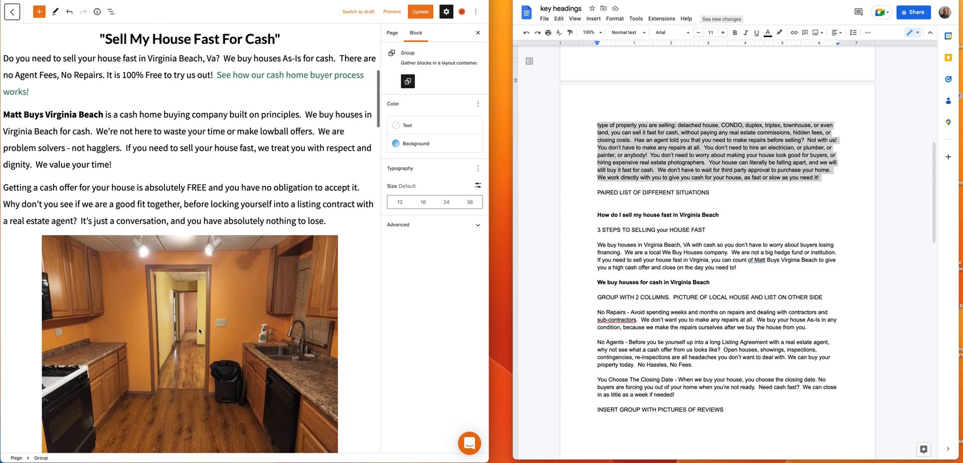
# Step: Save the latest changes to the published page and open its preview
pyautogui.scroll(-2, 199, 330)
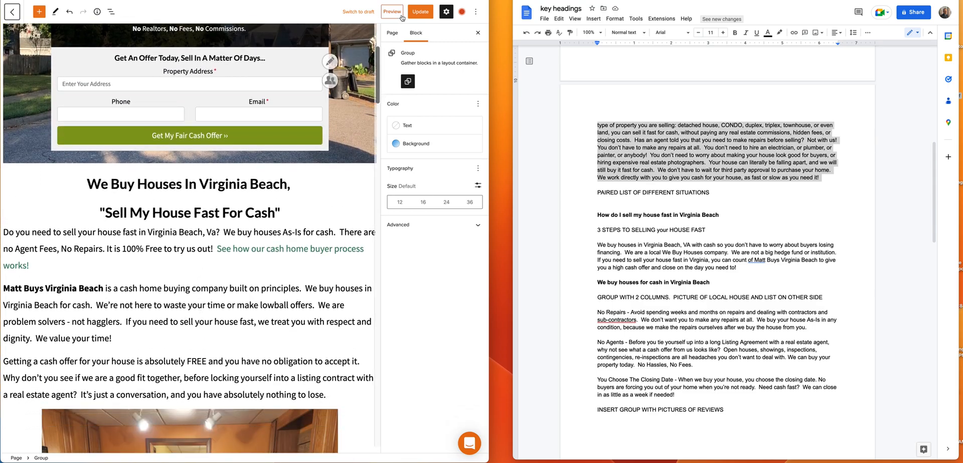
pyautogui.click(426, 13)
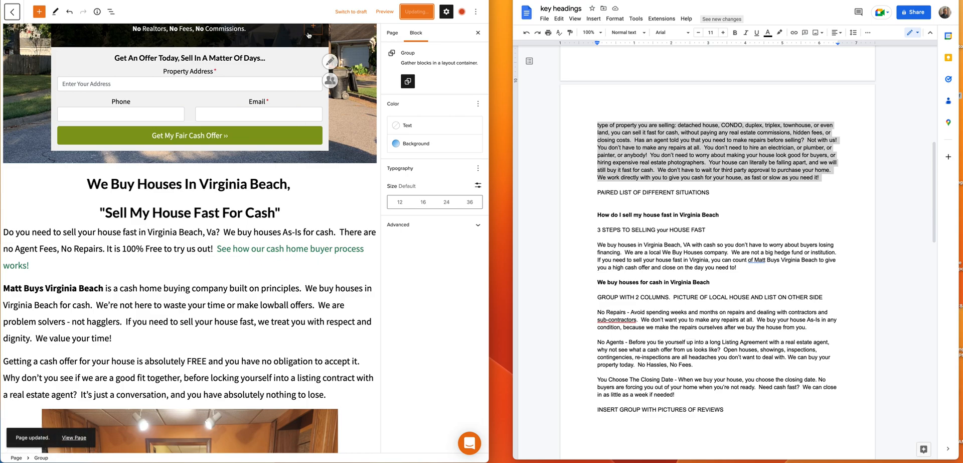
pyautogui.click(391, 13)
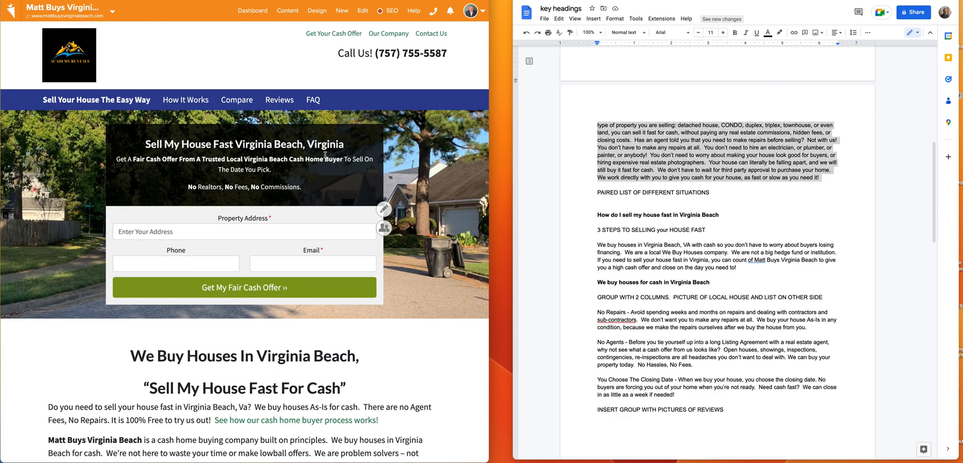
# Step: Review the previewed page from the hero form through the comparison and gradient situations sections to the closing "Sell Your House And Walk Away" text
pyautogui.scroll(-1, 325, 155)
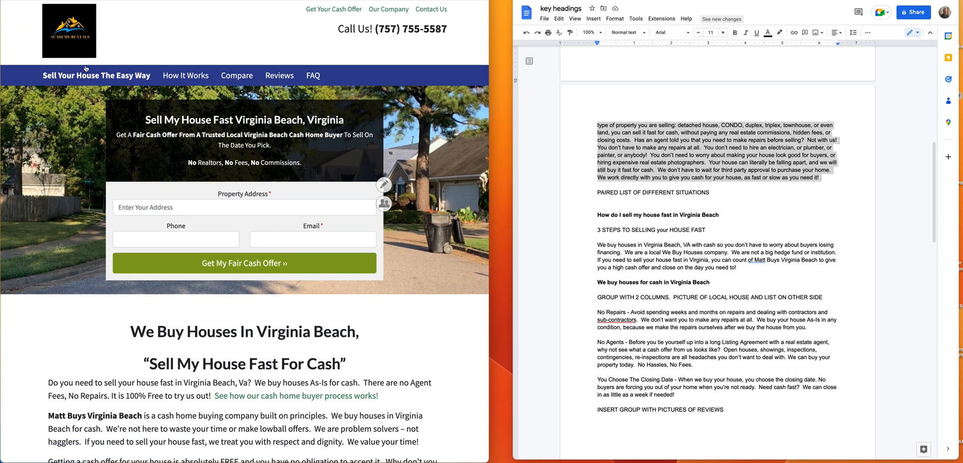
pyautogui.scroll(-5, 201, 216)
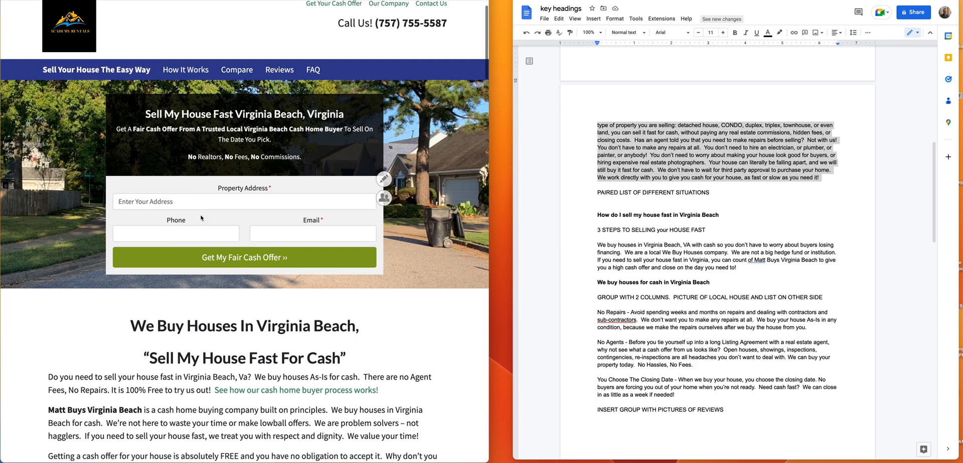
pyautogui.scroll(-15, 202, 217)
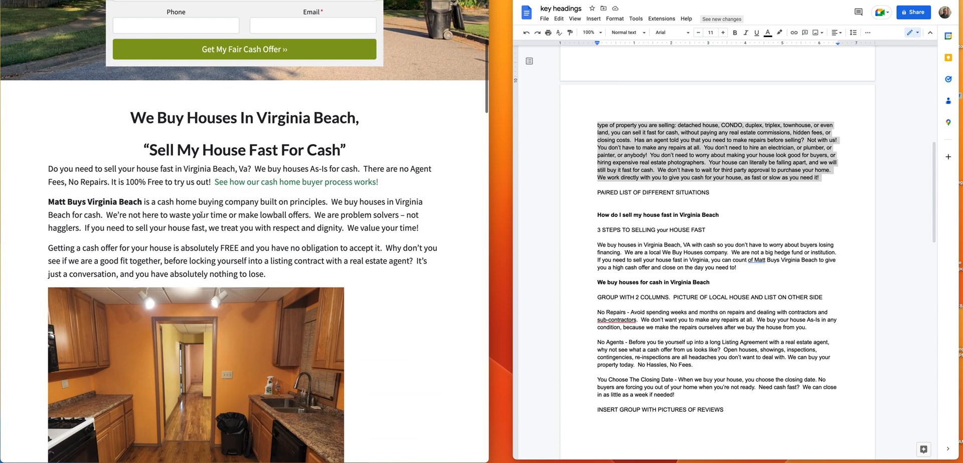
pyautogui.scroll(-9, 200, 217)
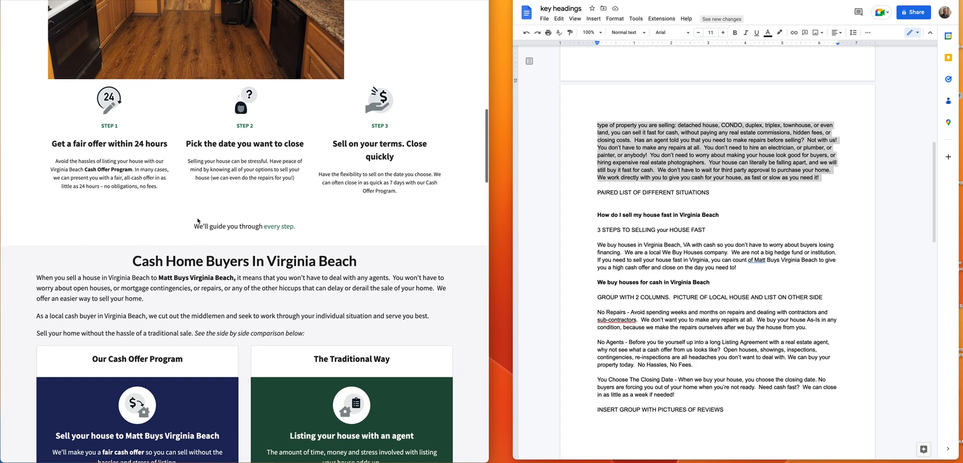
pyautogui.scroll(-18, 199, 250)
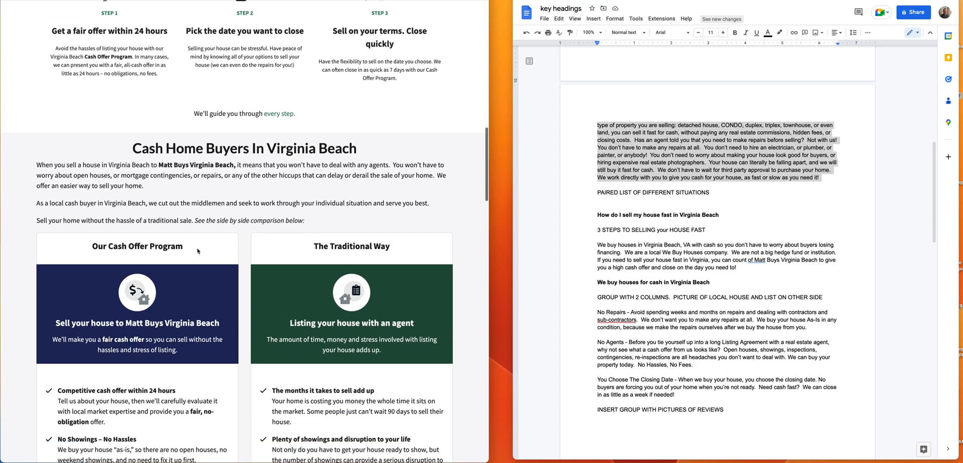
pyautogui.scroll(-10, 199, 251)
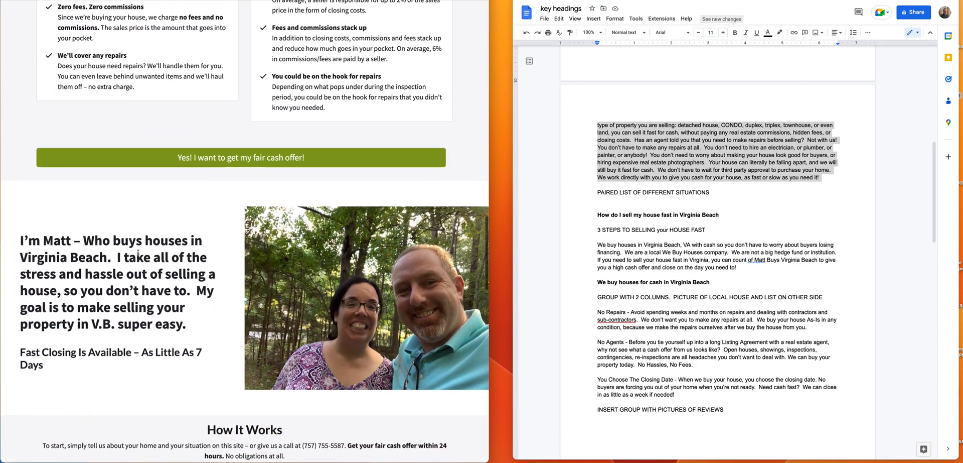
pyautogui.scroll(-15, 169, 249)
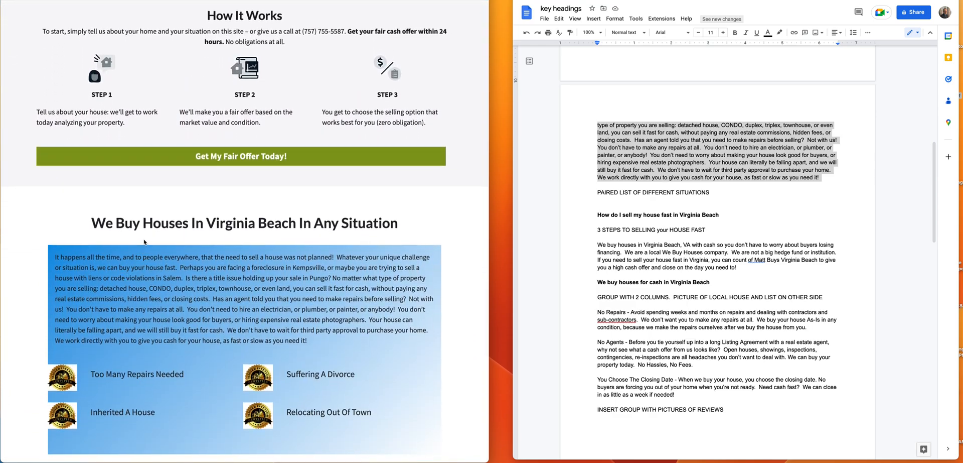
pyautogui.scroll(-3, 188, 278)
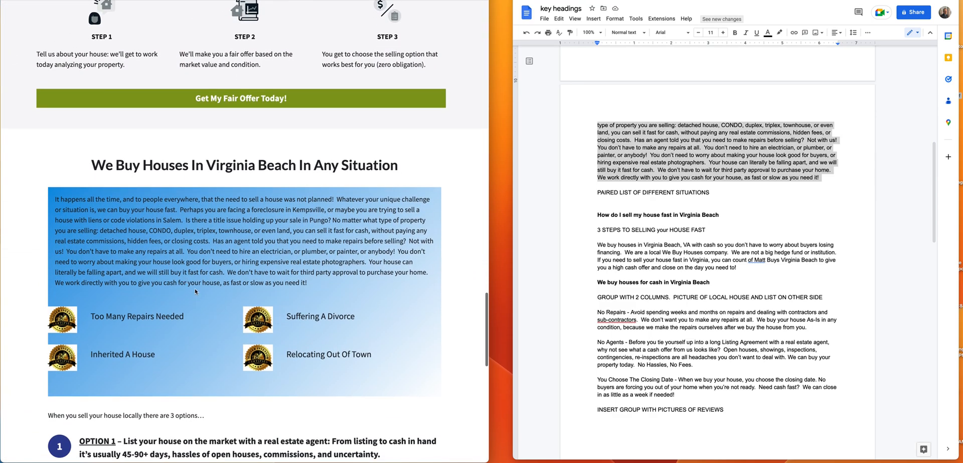
pyautogui.scroll(-8, 232, 201)
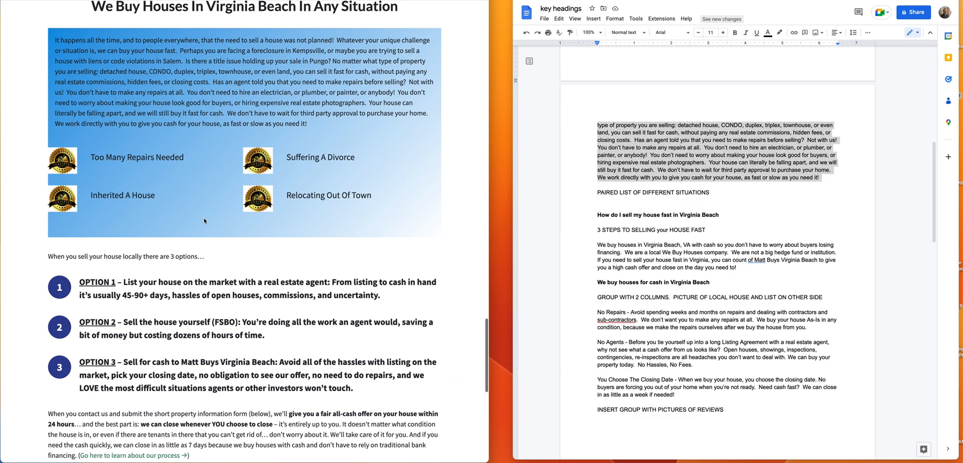
pyautogui.scroll(-15, 170, 318)
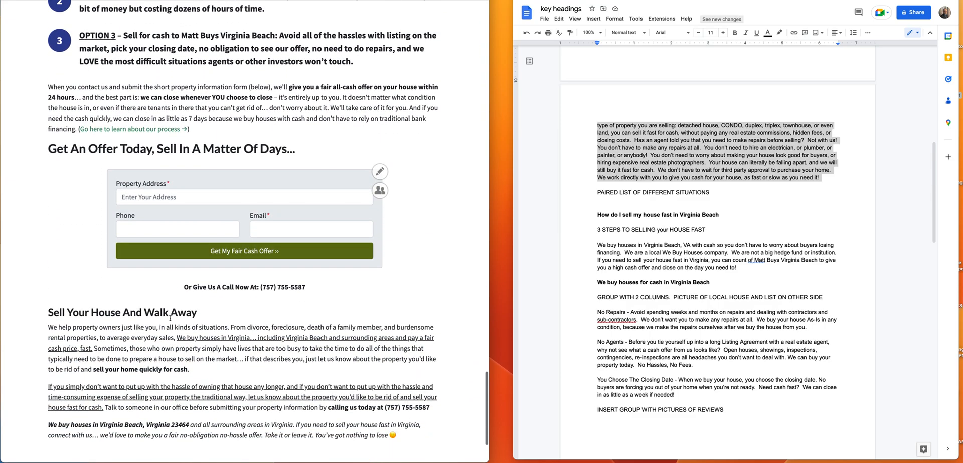
pyautogui.scroll(20, 171, 320)
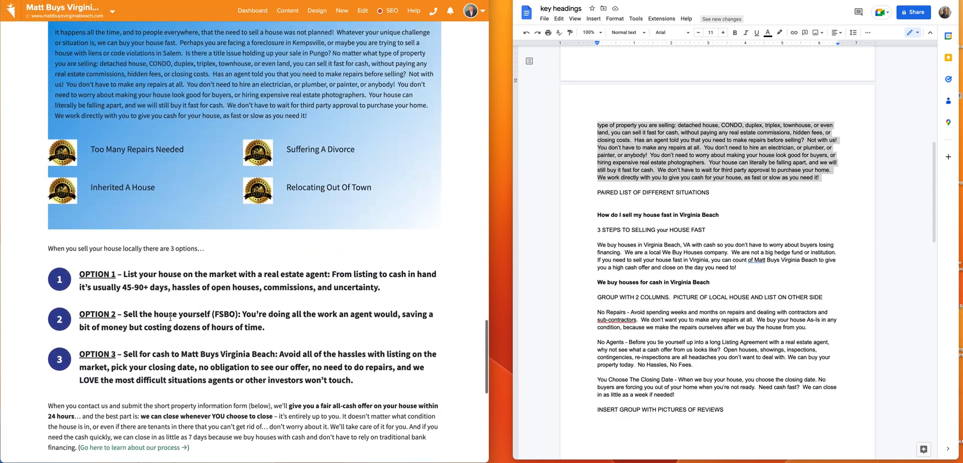
pyautogui.scroll(-15, 171, 317)
pyautogui.scroll(3, 193, 50)
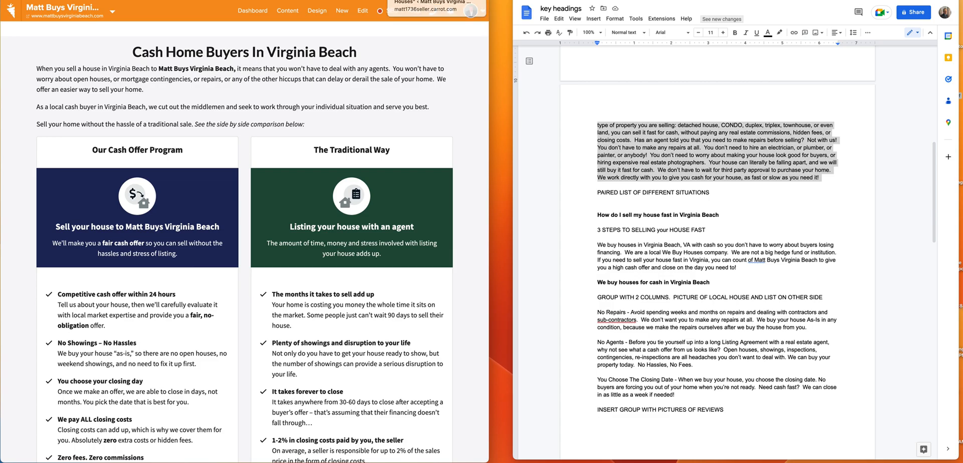
# Step: Return to the page editor and examine the content from the opening heading down to the Homepage SEO Settings
pyautogui.click(405, 0)
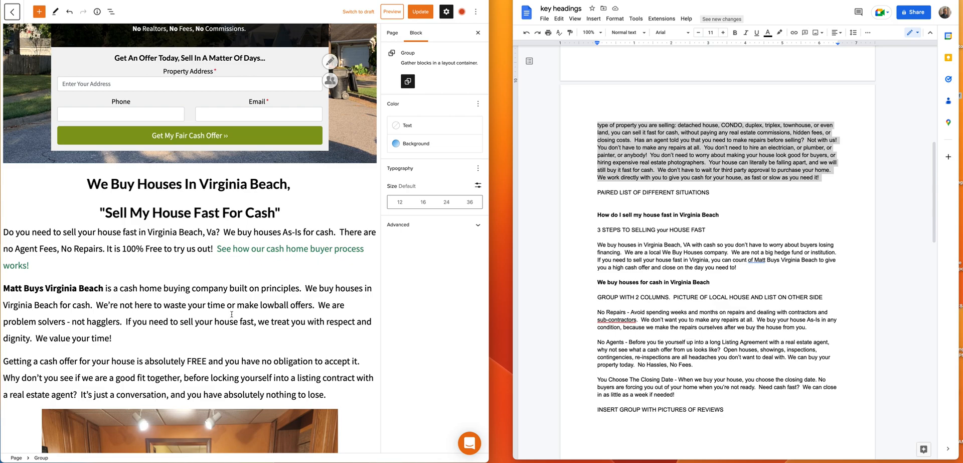
pyautogui.scroll(-15, 232, 314)
pyautogui.scroll(-7, 232, 314)
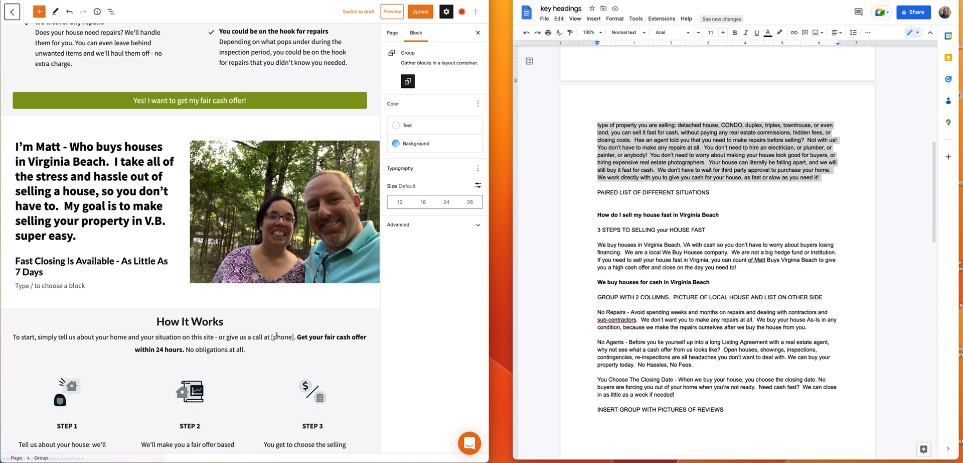
pyautogui.scroll(-8, 254, 233)
pyautogui.scroll(-3, 276, 337)
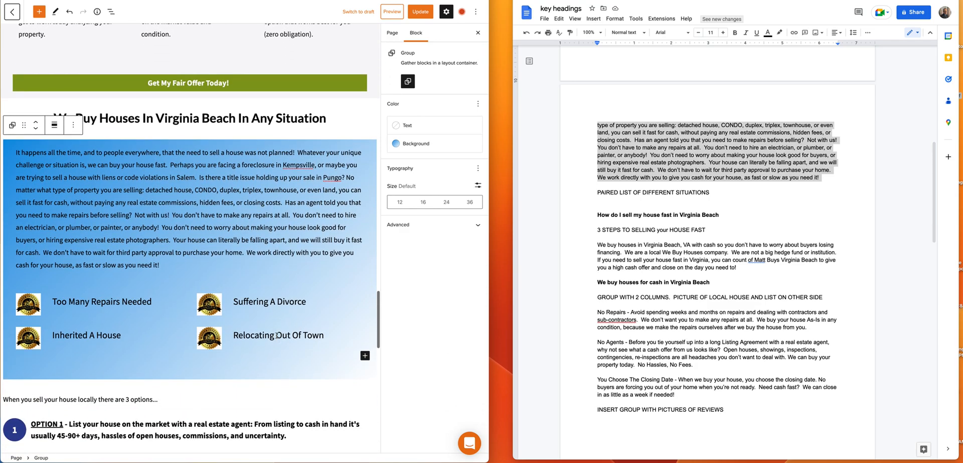
pyautogui.scroll(-10, 265, 334)
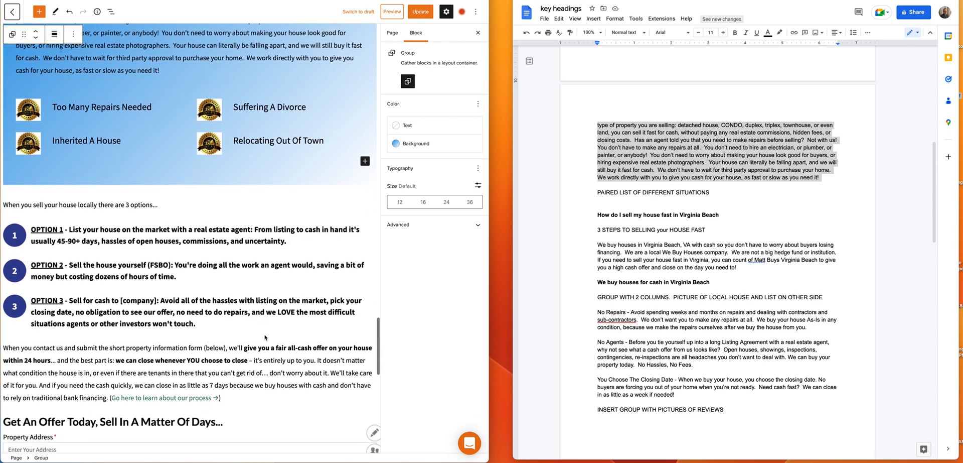
pyautogui.scroll(-5, 265, 337)
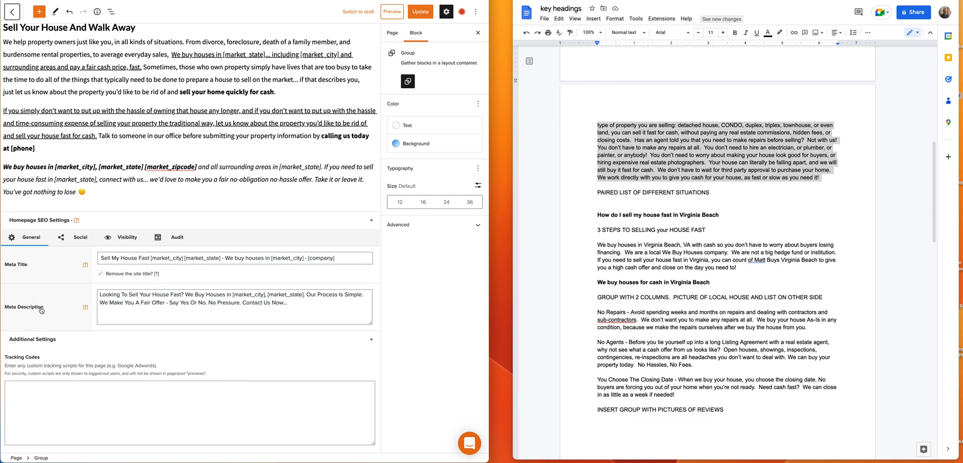
pyautogui.scroll(20, 173, 296)
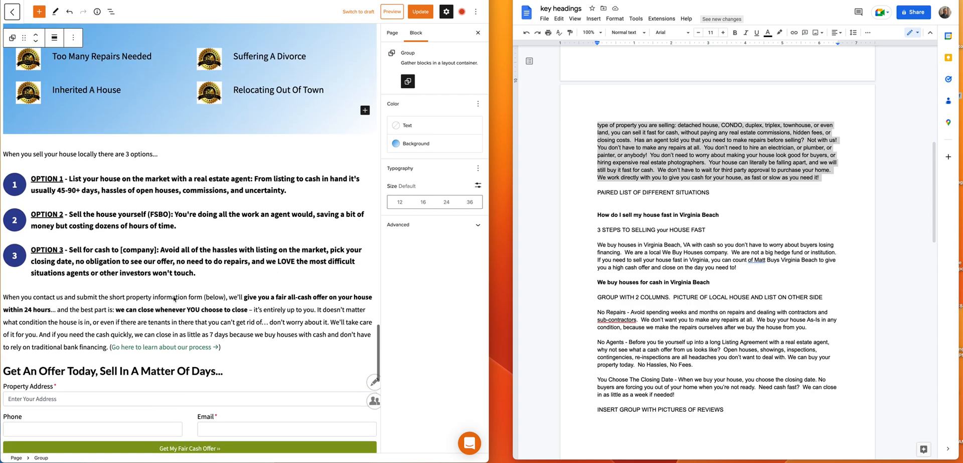
pyautogui.scroll(-2, 173, 296)
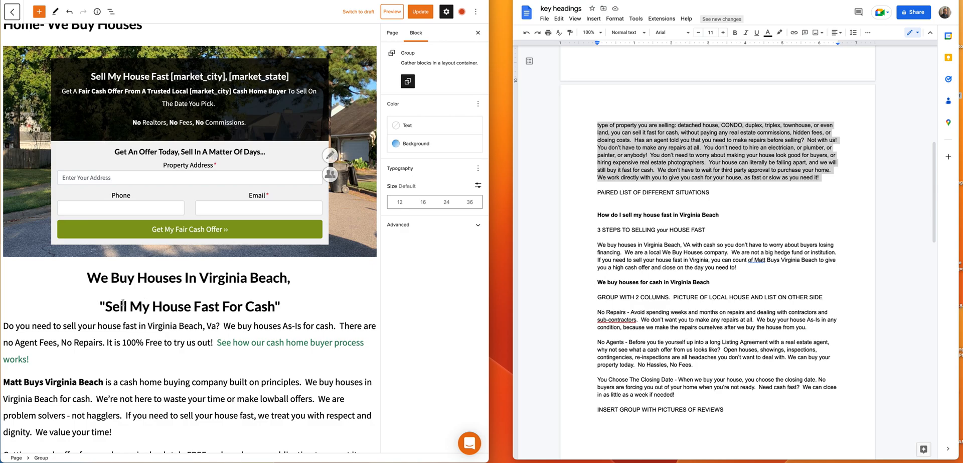
pyautogui.moveTo(217, 318)
pyautogui.scroll(-1, 217, 317)
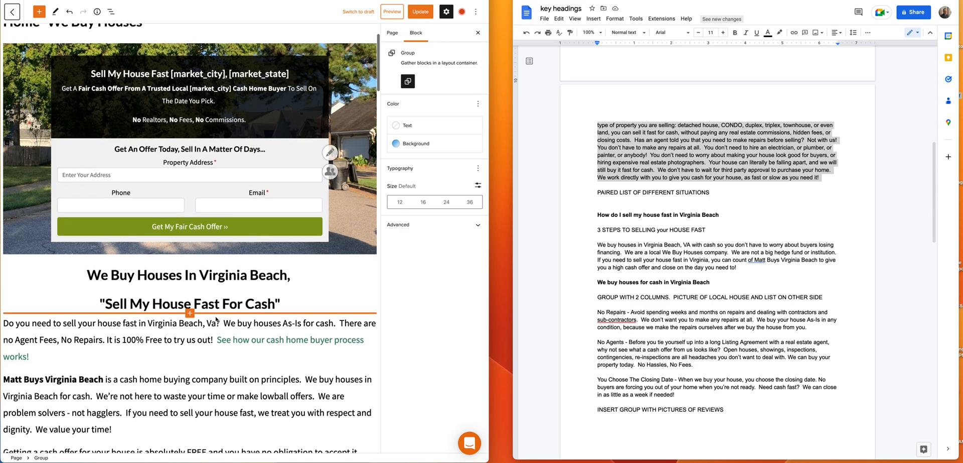
pyautogui.scroll(-15, 161, 315)
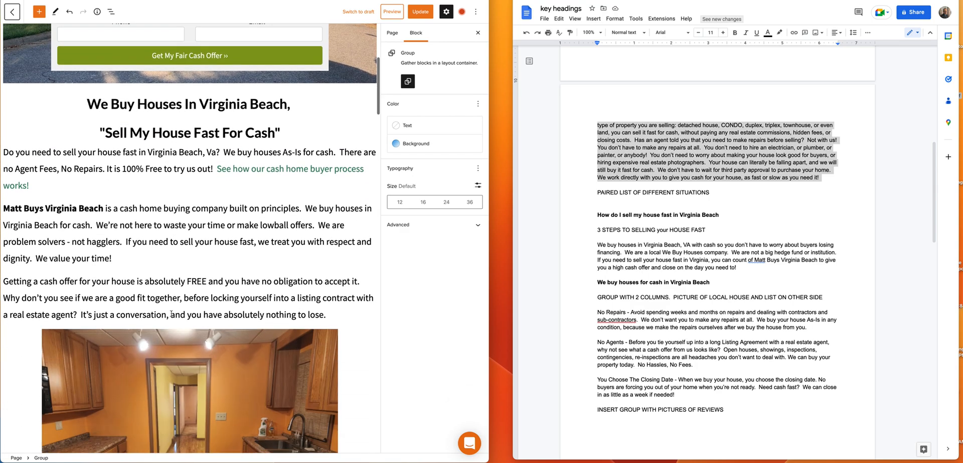
pyautogui.scroll(-20, 171, 314)
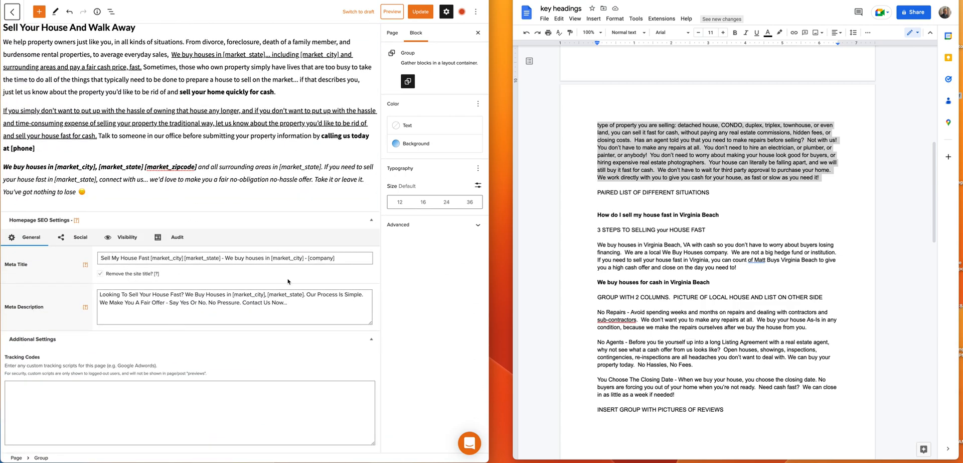
# Step: Replace the homepage meta title with "We buy houses in Virginia Beach, Sell My House Fast For CAsh", following the first key heading
pyautogui.scroll(10, 826, 312)
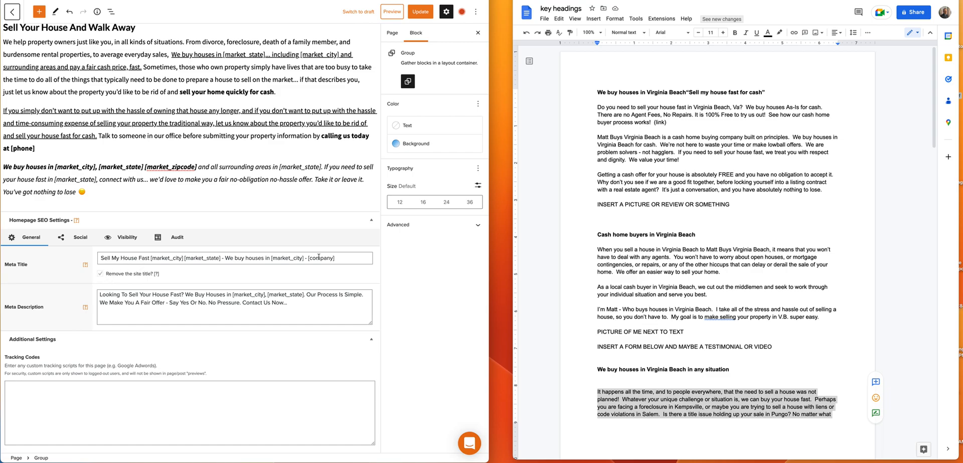
pyautogui.moveTo(339, 259); pyautogui.dragTo(107, 249)
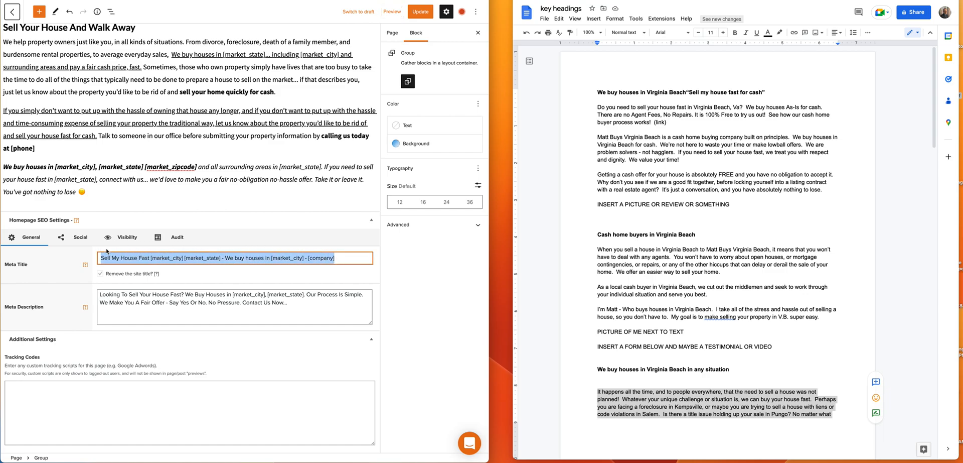
pyautogui.write('We buy houses in V')
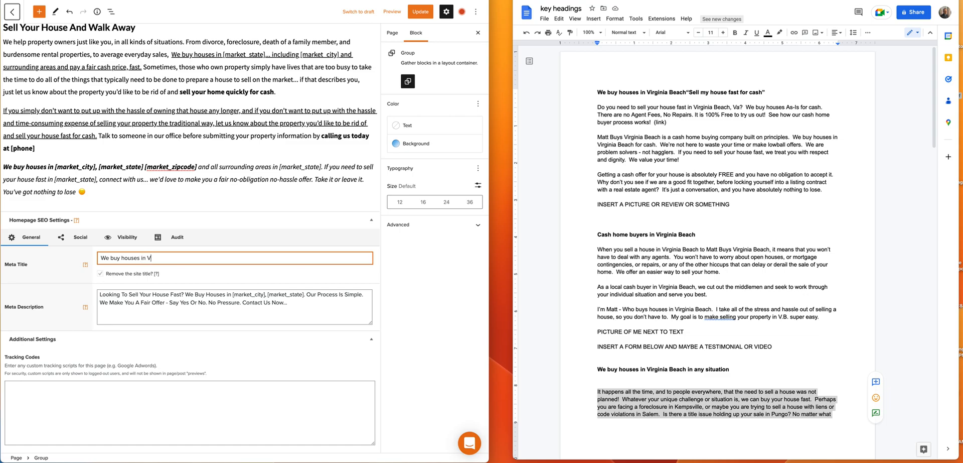
pyautogui.write('irginia Beach, Sell My House Fast For CAsh')
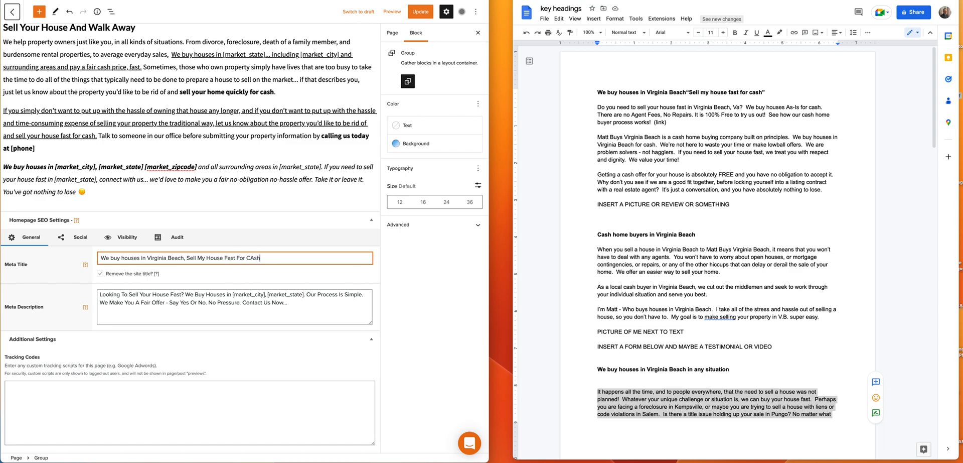
# Step: Reword the end of the meta title to "Sell my house fast for cash, Matt Buys Virginia Beach"
pyautogui.press('BackSpace')
pyautogui.press('BackSpace')
pyautogui.press('BackSpace')
pyautogui.press('BackSpace')
pyautogui.press('BackSpace')
pyautogui.press('BackSpace')
pyautogui.press('BackSpace')
pyautogui.press('BackSpace')
pyautogui.press('BackSpace')
pyautogui.press('BackSpace')
pyautogui.press('BackSpace')
pyautogui.press('BackSpace')
pyautogui.press('BackSpace')
pyautogui.press('BackSpace')
pyautogui.press('BackSpace')
pyautogui.press('BackSpace')
pyautogui.press('BackSpace')
pyautogui.press('BackSpace')
pyautogui.press('BackSpace')
pyautogui.press('BackSpace')
pyautogui.press('BackSpace')
pyautogui.write('my house fast for cash , Matt Buys Virginia Beach')
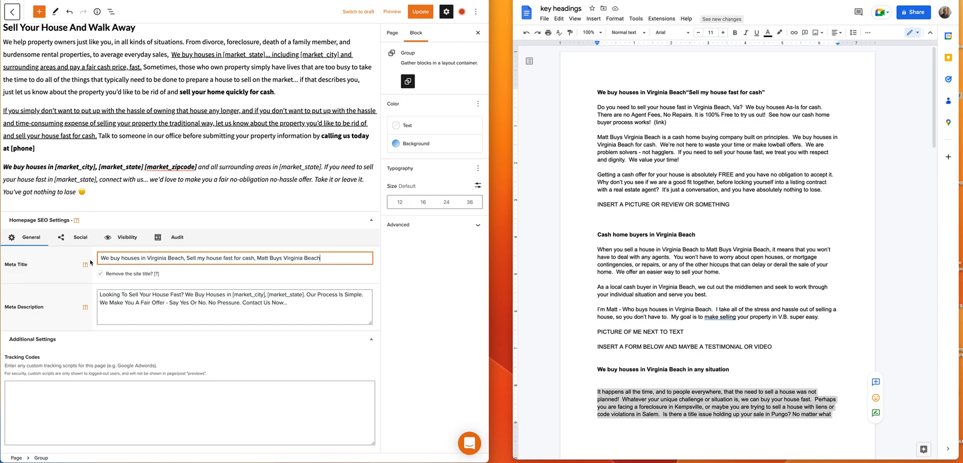
# Step: Review the edited page from the hero form through the cash buyers comparison and gradient situations list to the three selling options
pyautogui.scroll(20, 142, 261)
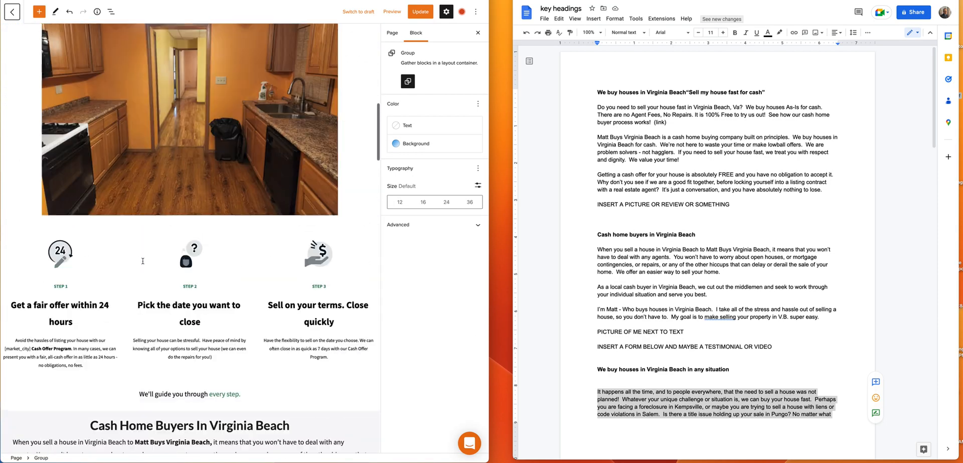
pyautogui.scroll(-2, 143, 261)
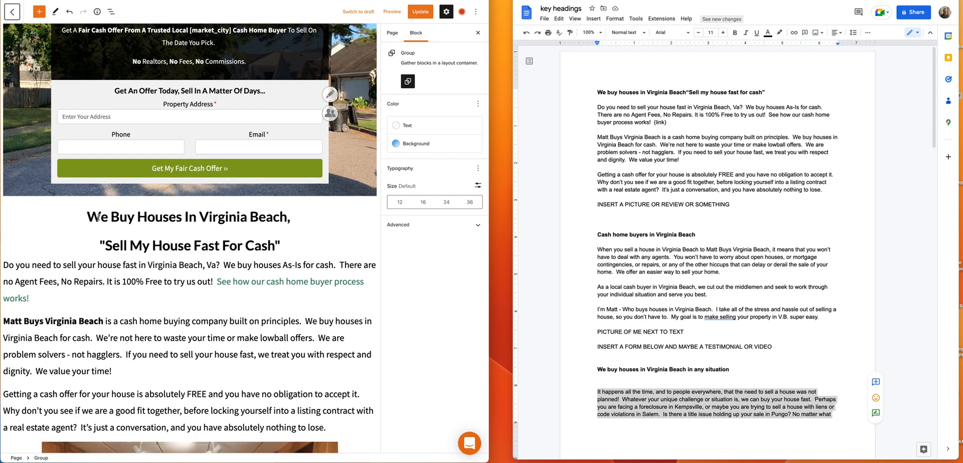
pyautogui.scroll(-10, 344, 302)
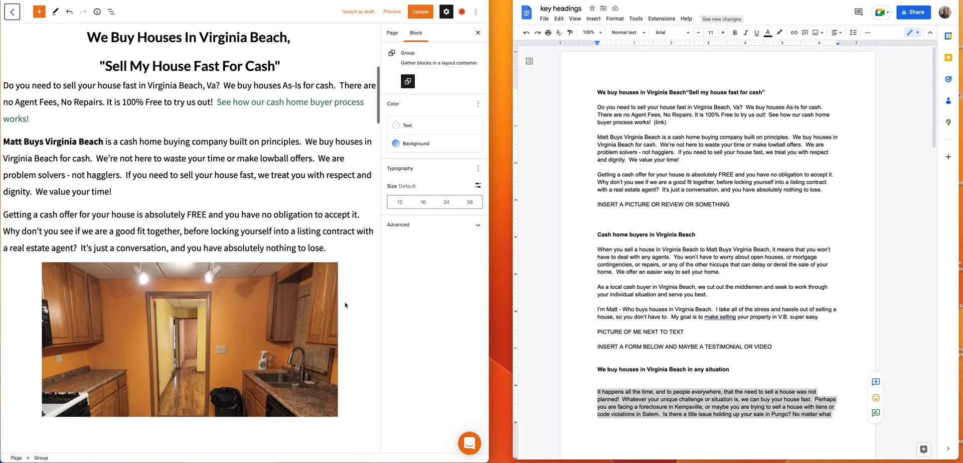
pyautogui.scroll(-10, 345, 300)
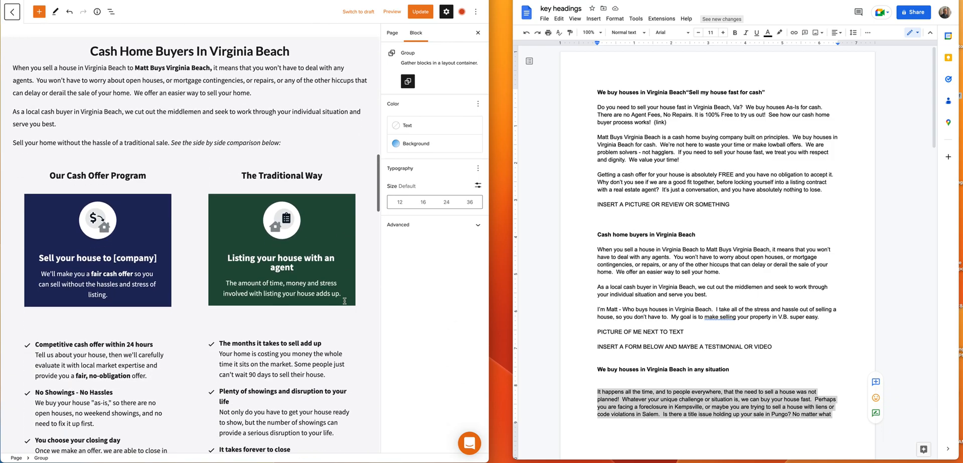
pyautogui.scroll(-10, 345, 300)
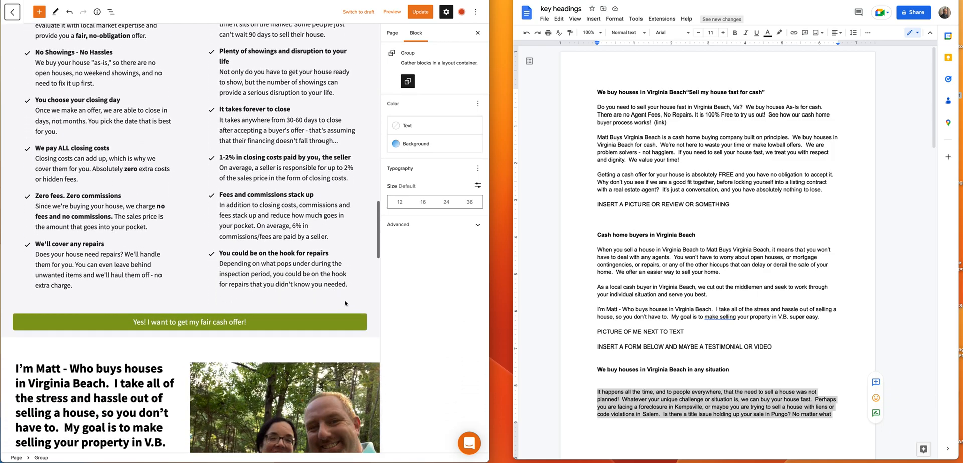
pyautogui.scroll(-7, 345, 303)
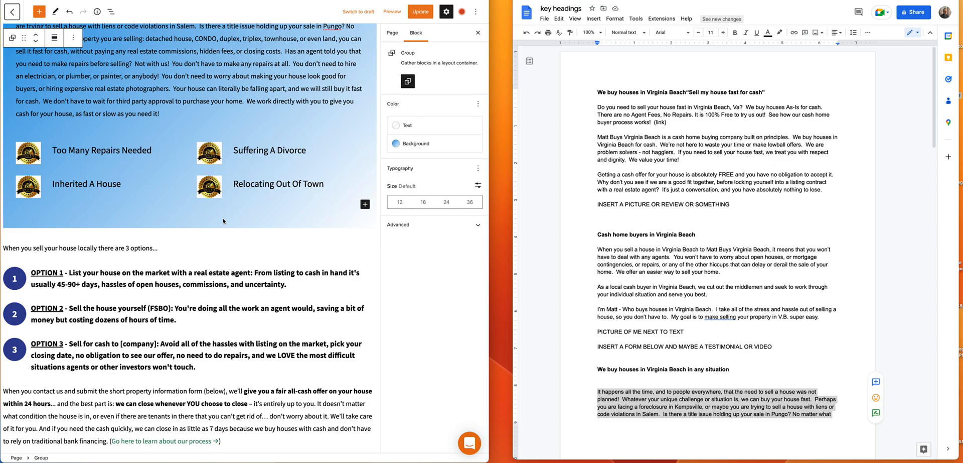
pyautogui.scroll(-1, 224, 236)
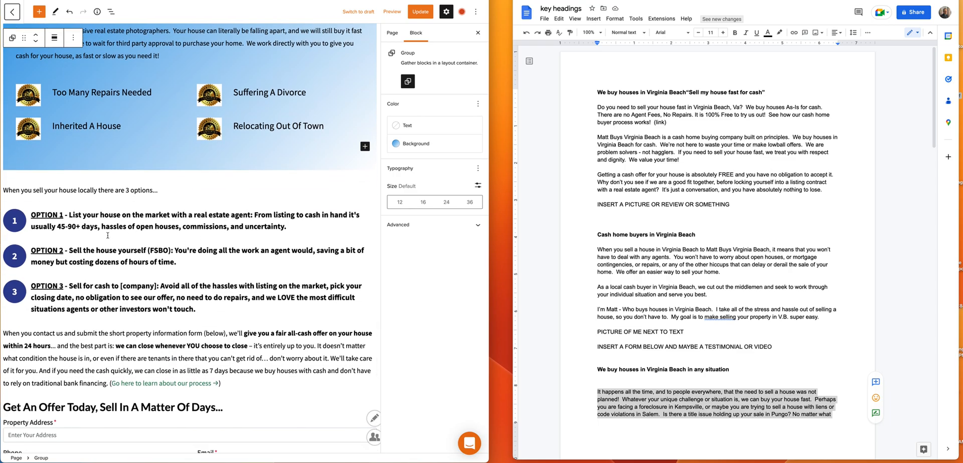
# Step: Examine the remaining sections of the key headings document, from the situations copy through to the final list of bold headings
pyautogui.scroll(-5, 731, 327)
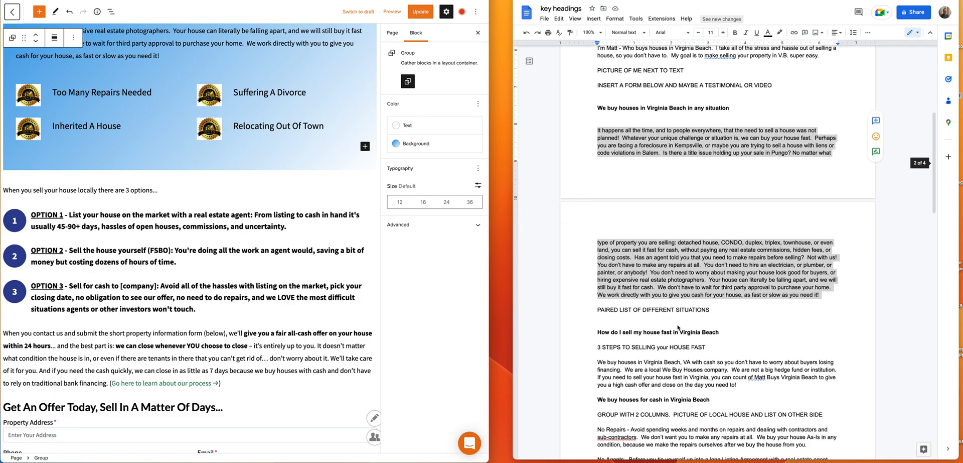
pyautogui.scroll(-3, 593, 303)
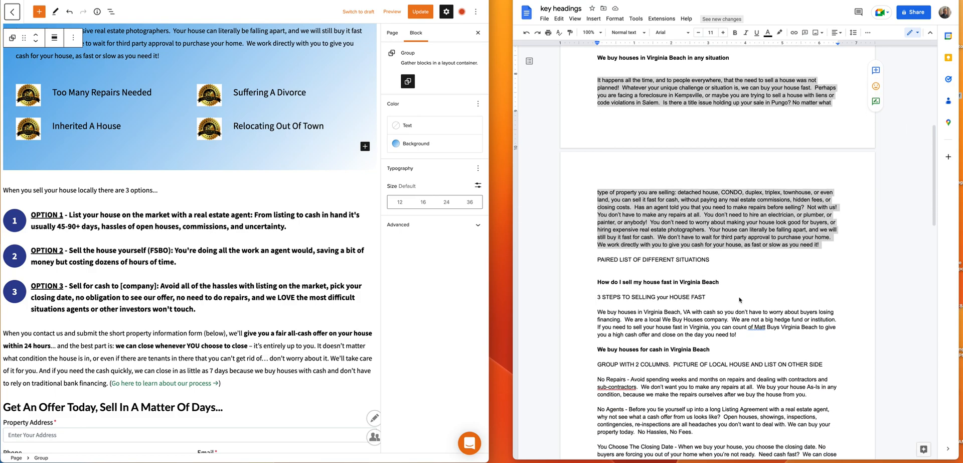
pyautogui.scroll(-2, 624, 270)
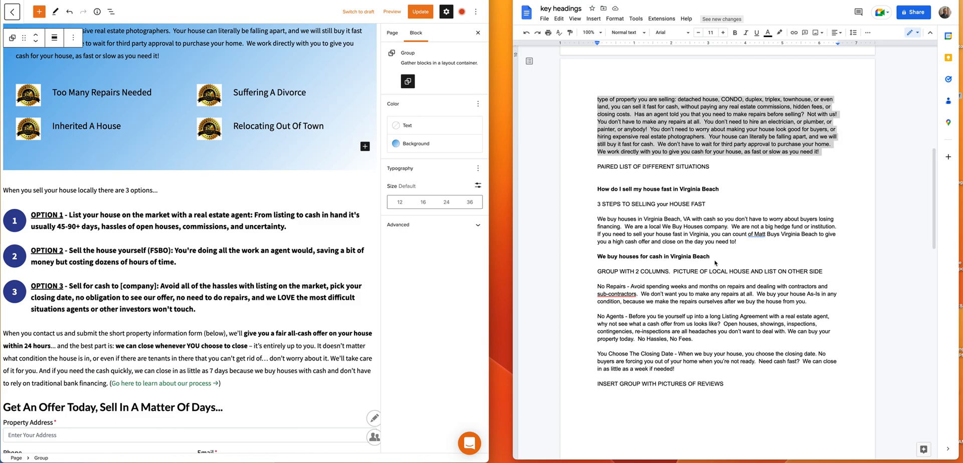
pyautogui.scroll(-6, 715, 263)
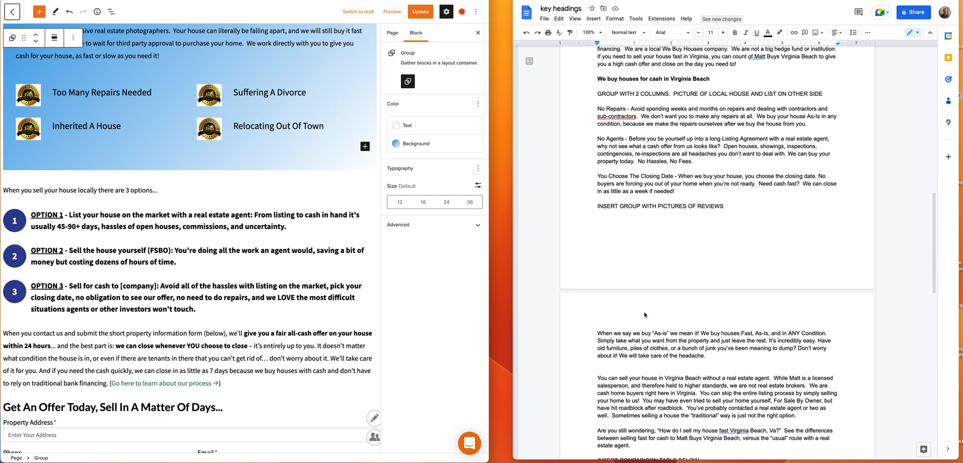
pyautogui.scroll(-2, 645, 315)
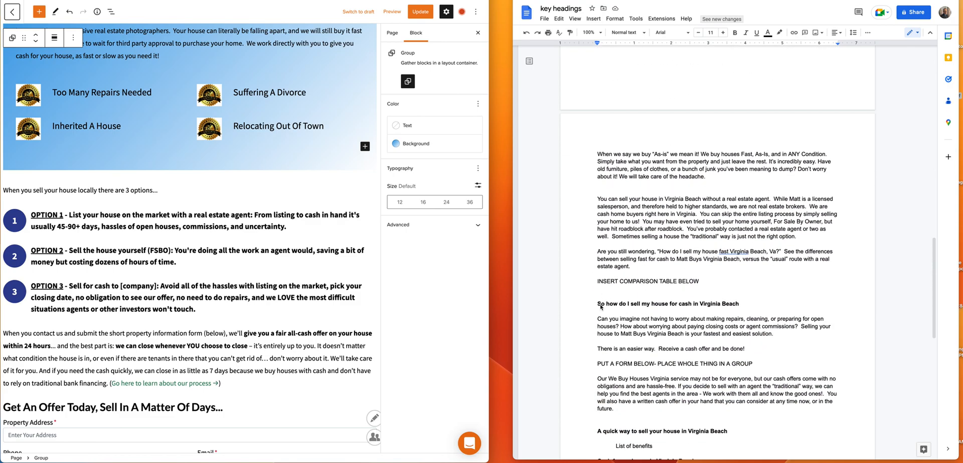
pyautogui.scroll(-2, 719, 309)
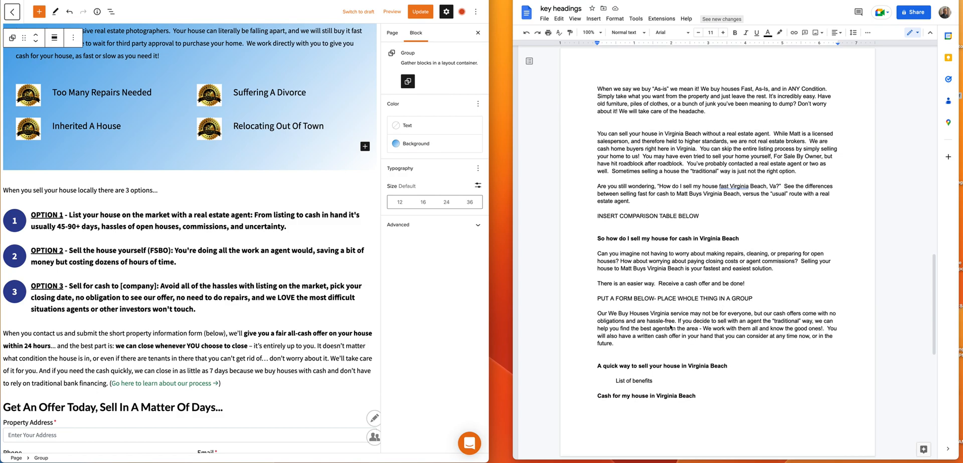
pyautogui.scroll(-1, 722, 364)
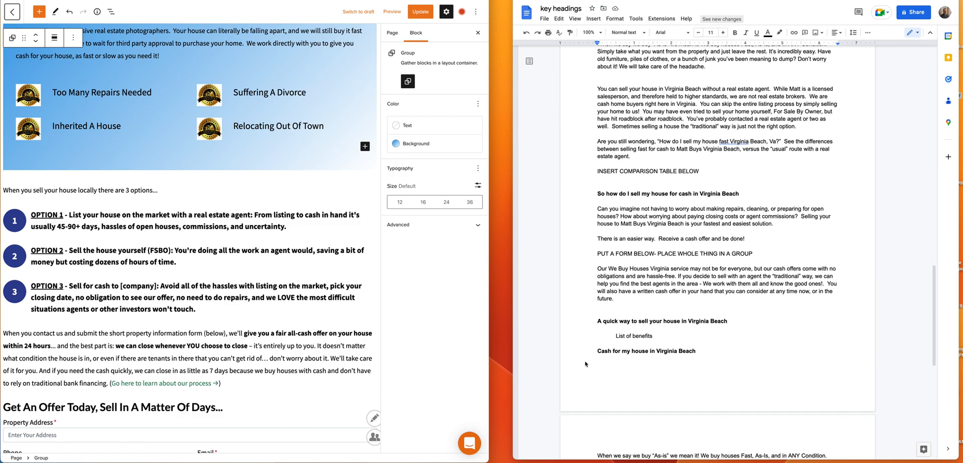
pyautogui.scroll(-2, 722, 359)
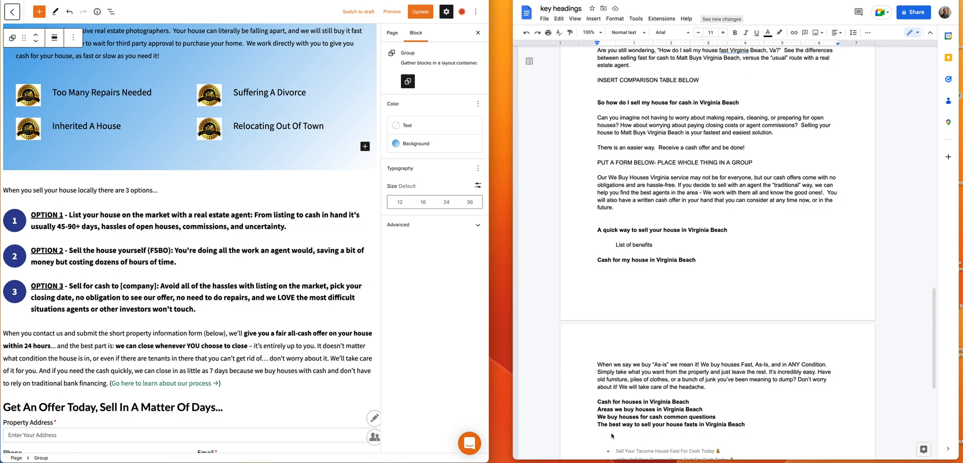
# Step: Correct the last bold heading in the document to "The best way to sell your house fast in Virginia Beach"
pyautogui.click(698, 424)
pyautogui.press('BackSpace')
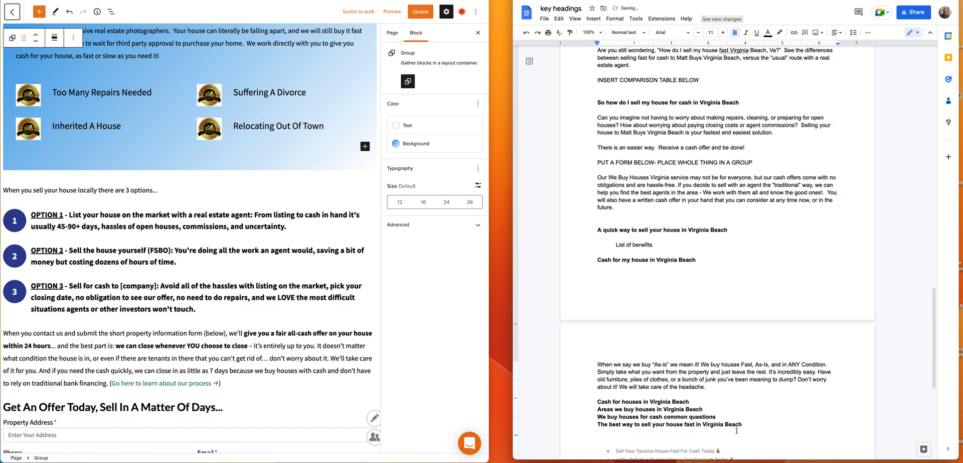
pyautogui.click(703, 434)
pyautogui.scroll(15, 659, 323)
pyautogui.scroll(10, 216, 306)
pyautogui.scroll(20, 215, 306)
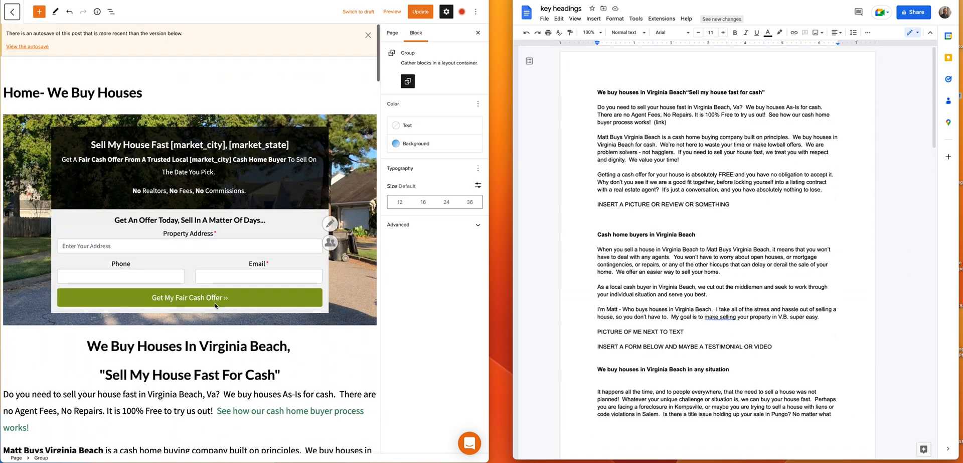